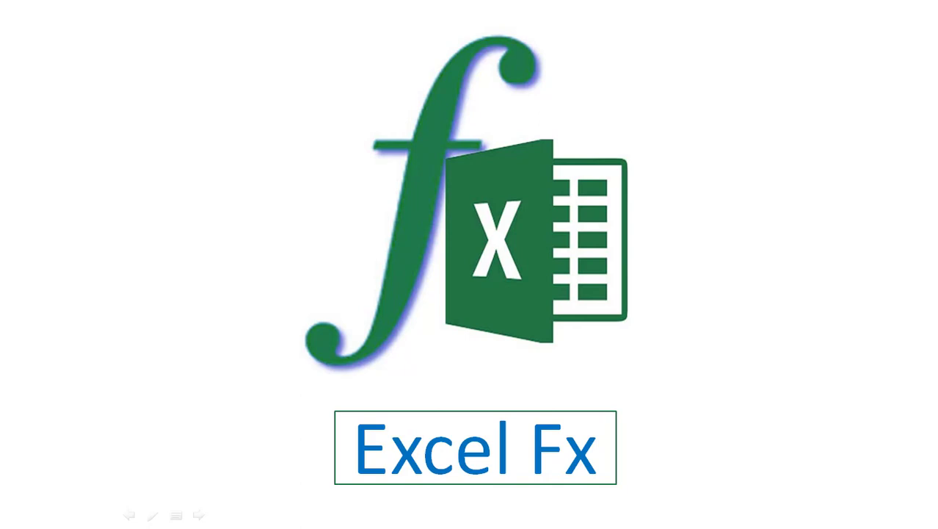
Step: Advance past the intro slides to the Excel worksheet with the category lists
key(Right)
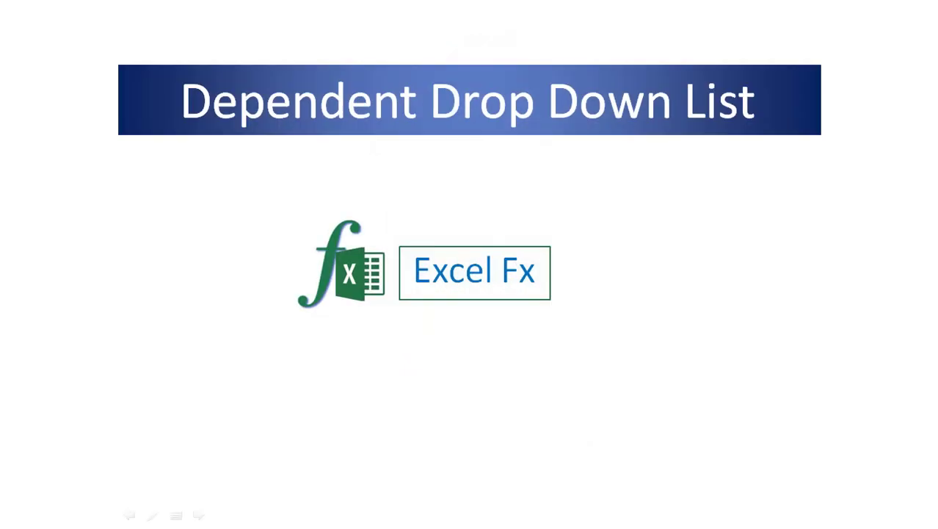
key(Right)
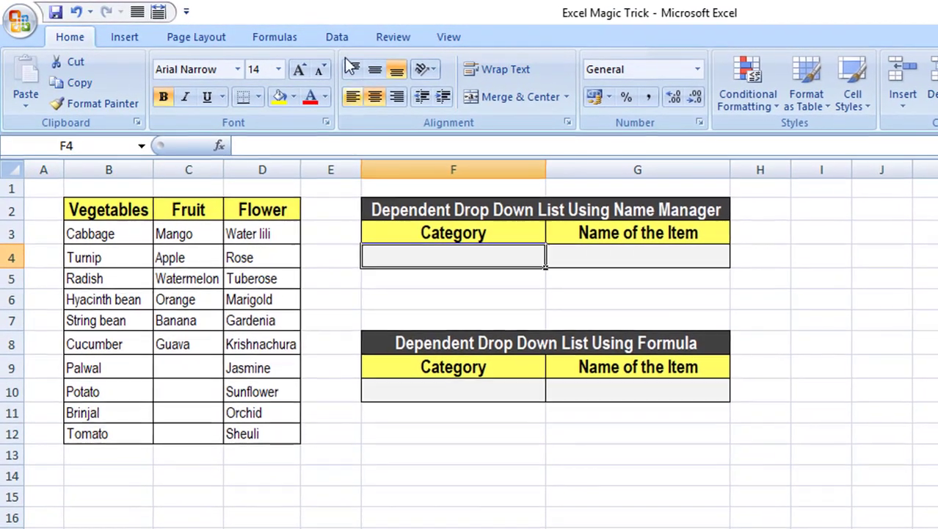
Step: Give F4 a List data validation sourced from the header row =$B$2:$D$2
click(340, 41)
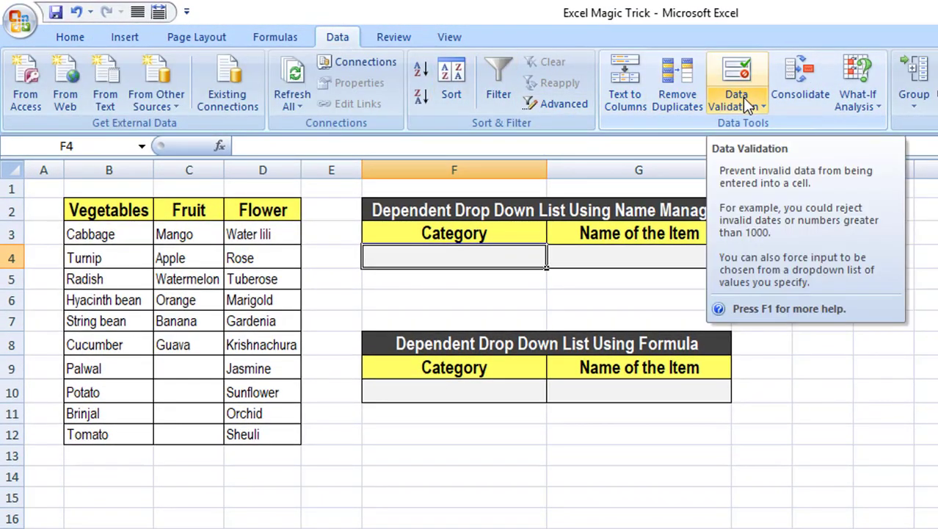
click(738, 74)
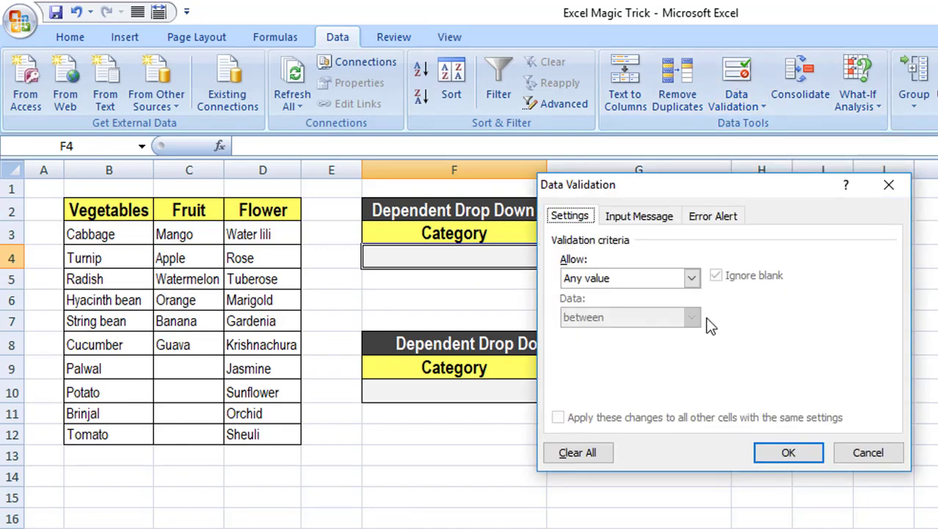
click(692, 279)
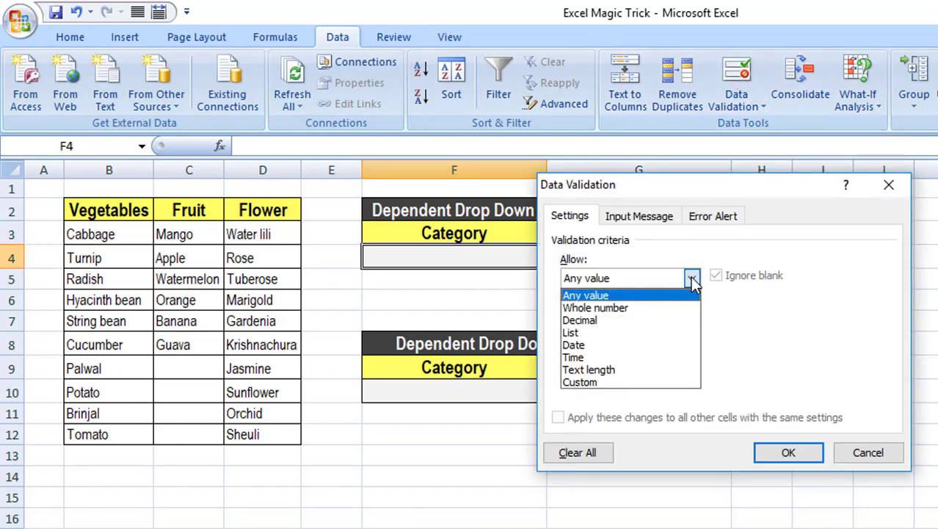
click(643, 331)
click(642, 355)
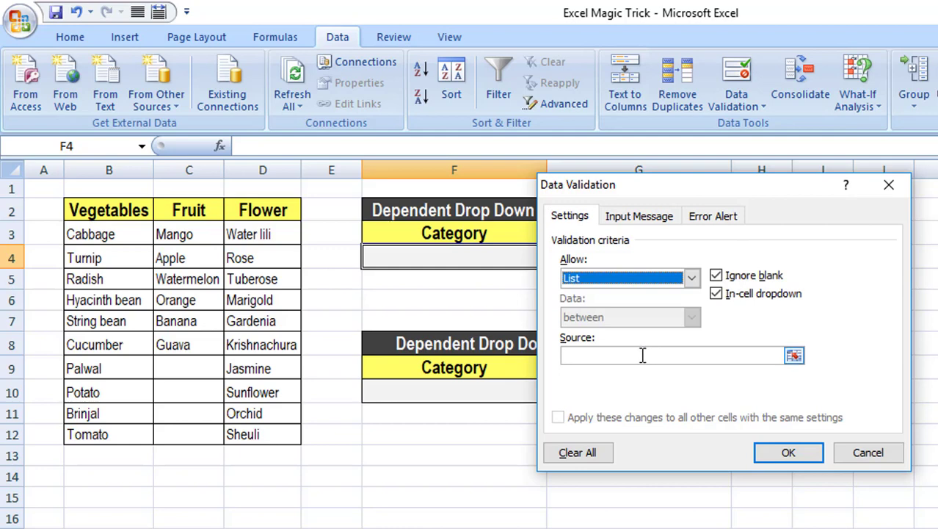
click(642, 355)
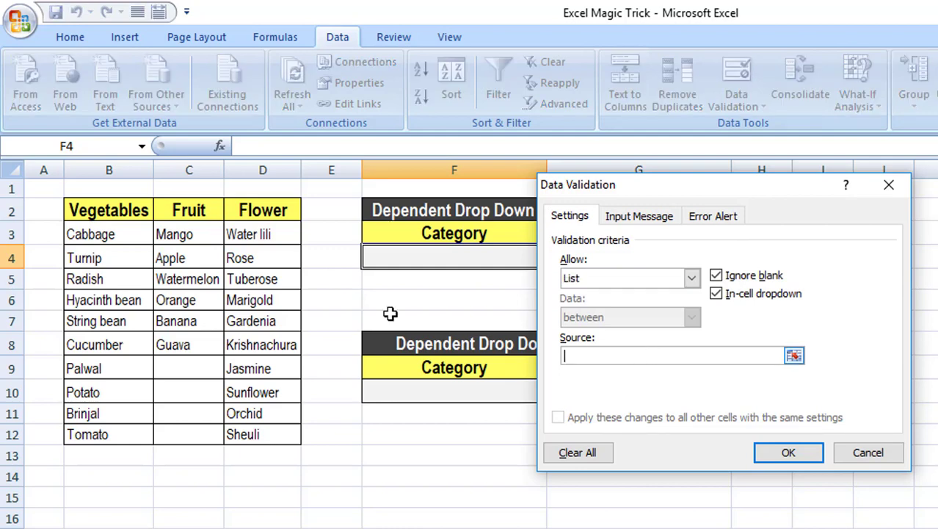
click(95, 209)
drag(96, 210, 237, 208)
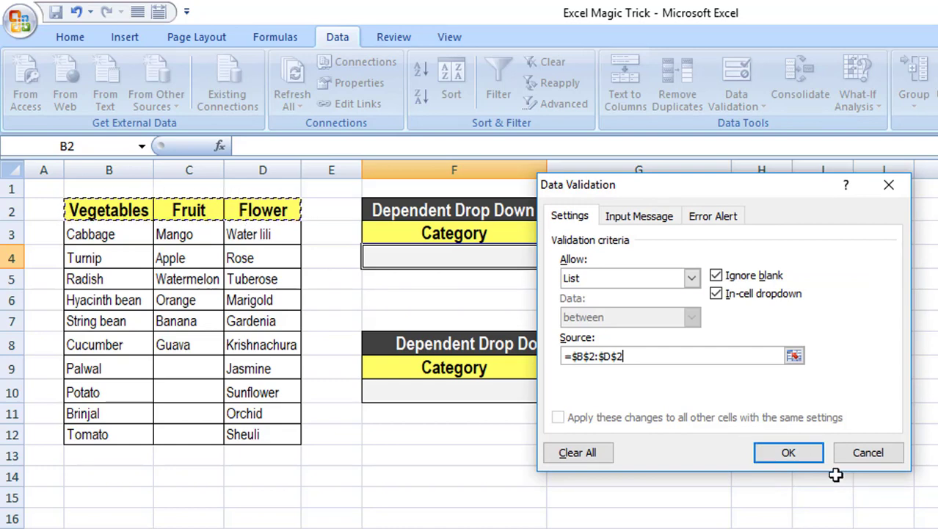
click(811, 456)
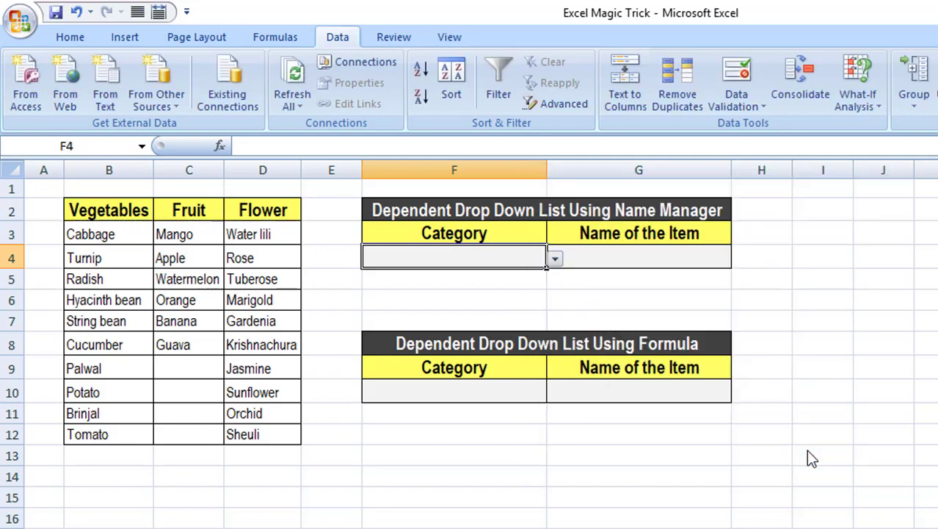
Step: Pick Vegetables from F4's drop-down, then switch the category to Fruit
click(554, 258)
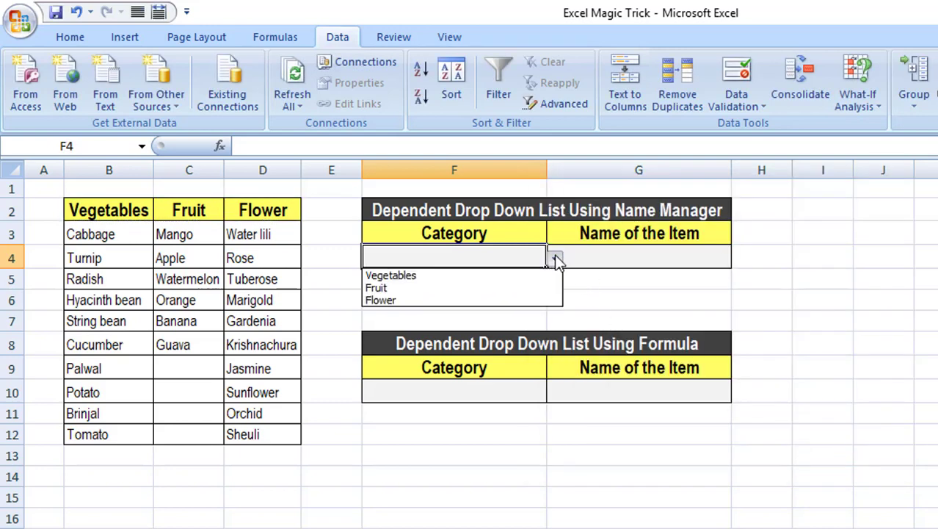
click(514, 278)
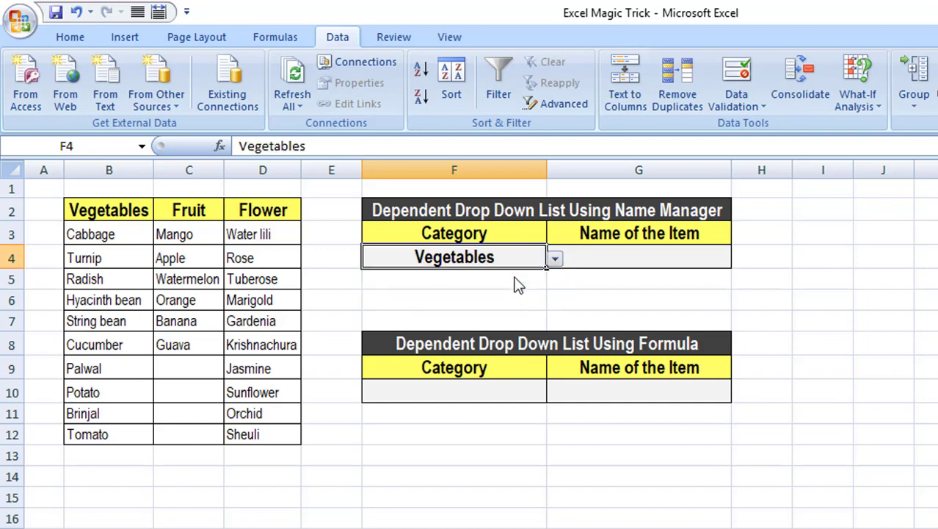
click(665, 254)
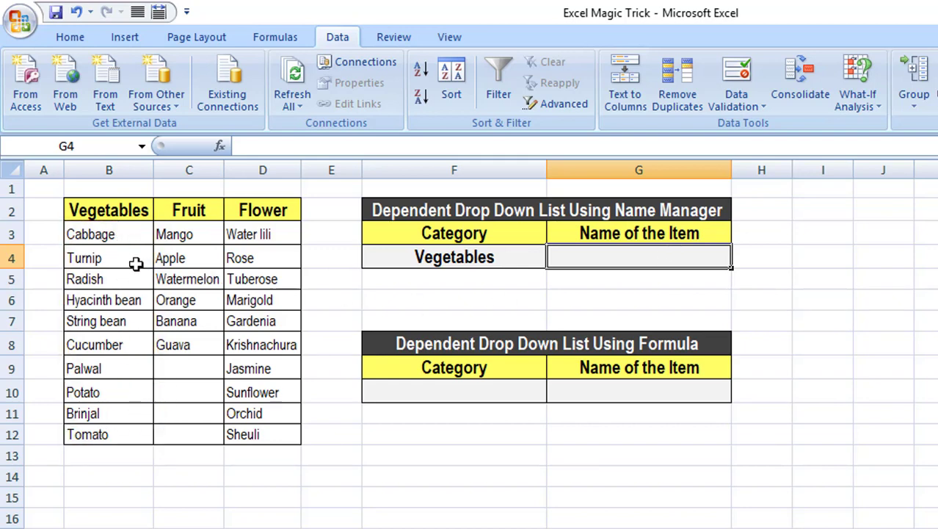
click(486, 256)
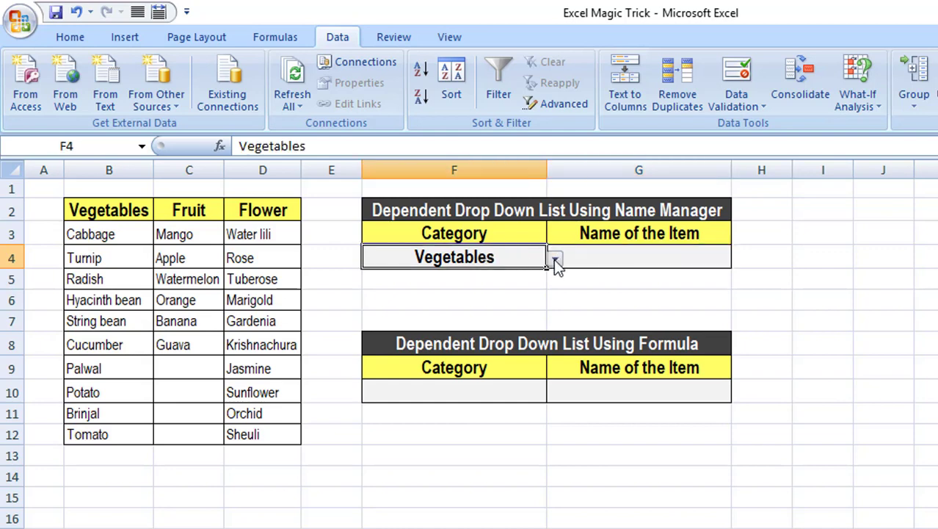
click(555, 258)
click(539, 292)
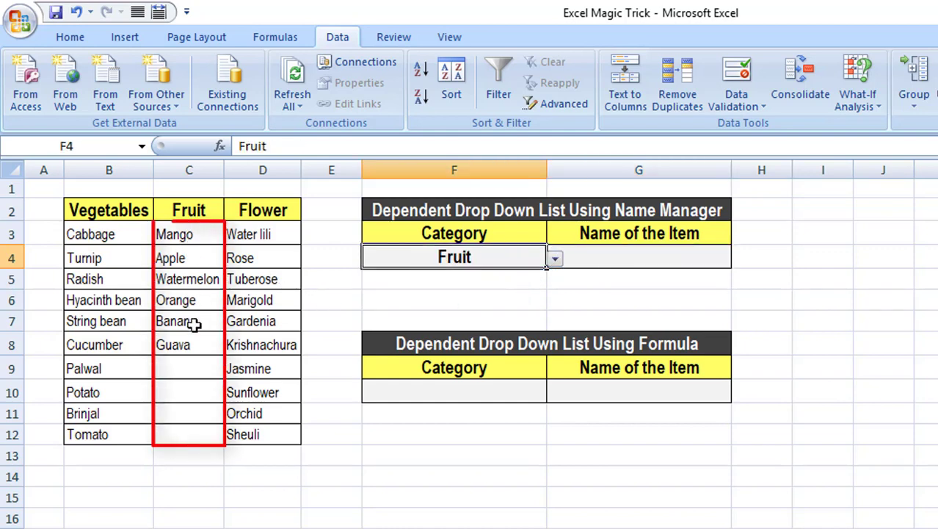
click(679, 254)
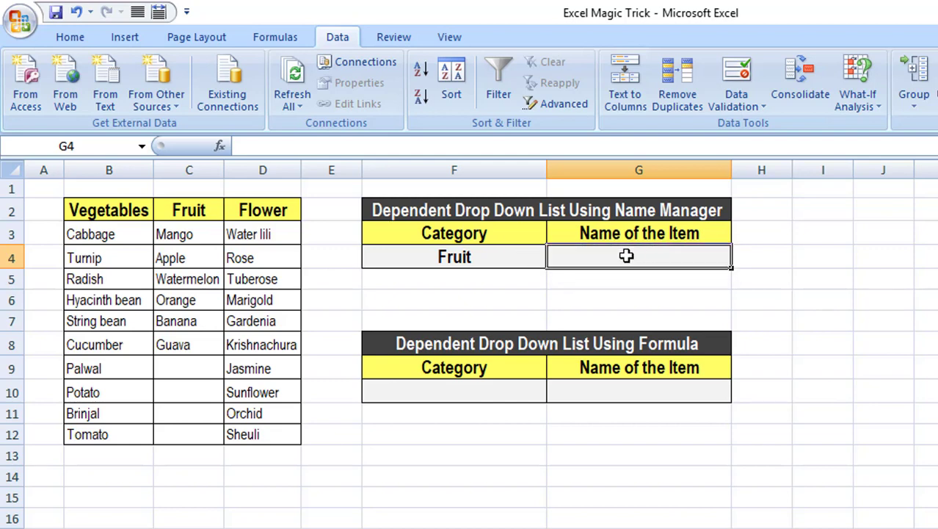
Step: Switch F4's category back to Vegetables and move to G4
click(511, 255)
click(556, 260)
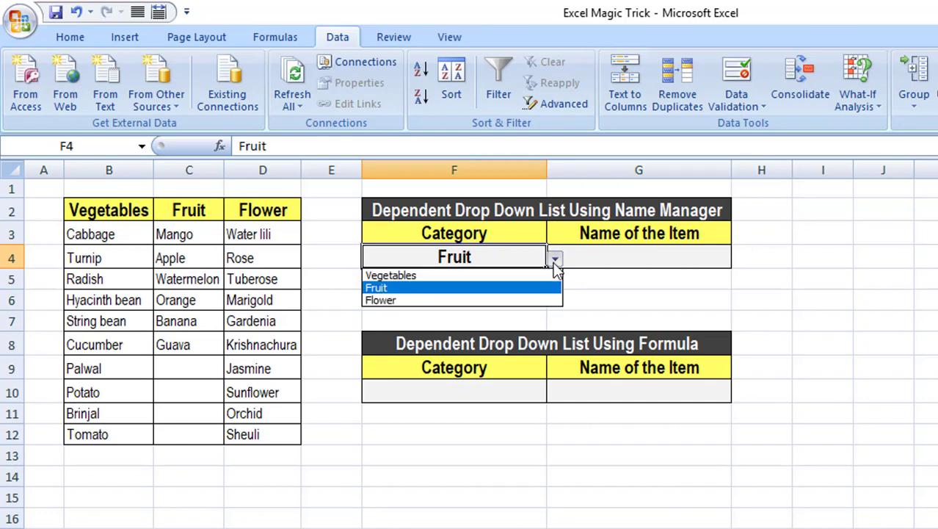
click(534, 274)
click(611, 254)
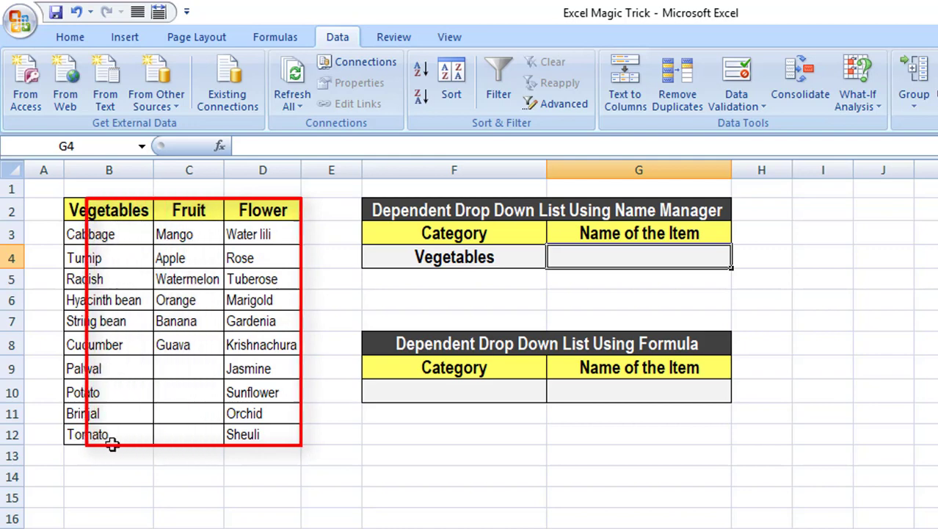
Step: Name the Vegetables, Fruit and Flower ranges from B2:D12's top row, then review them in Name Manager
click(105, 211)
drag(105, 211, 238, 441)
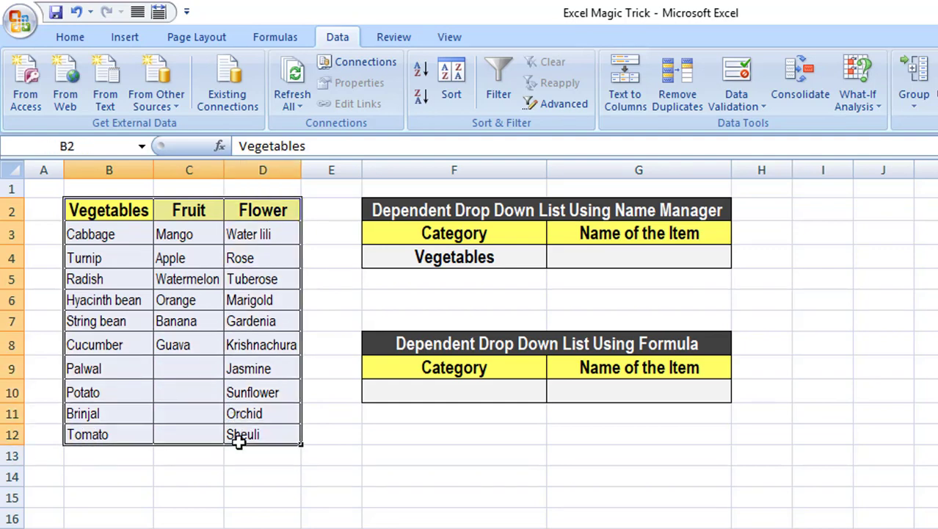
click(271, 36)
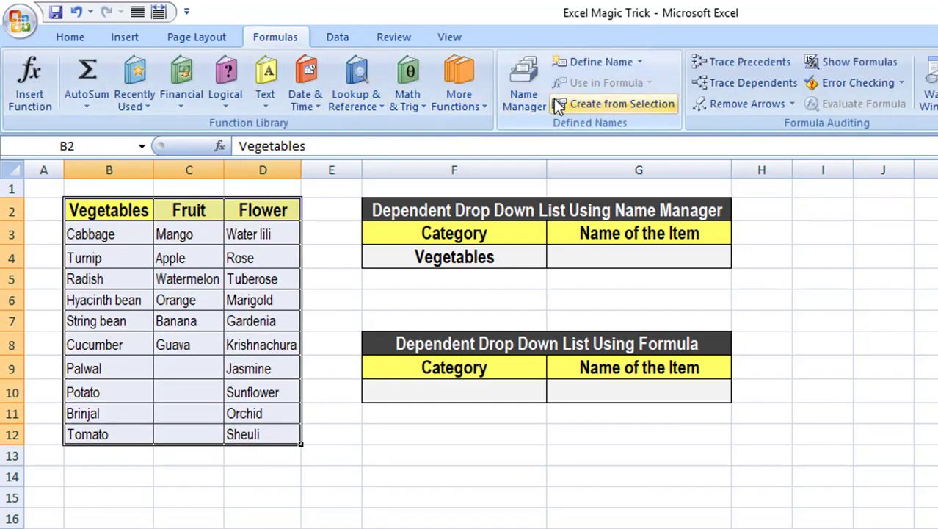
click(649, 105)
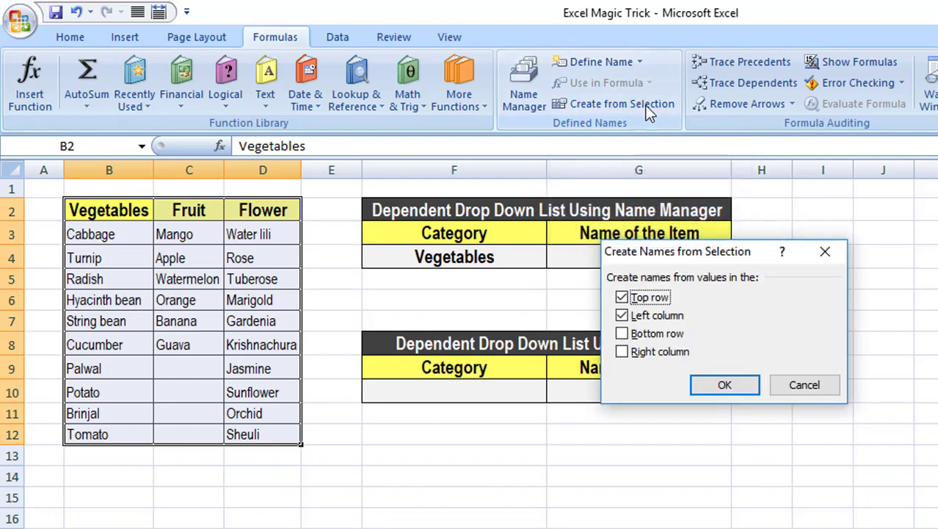
click(622, 316)
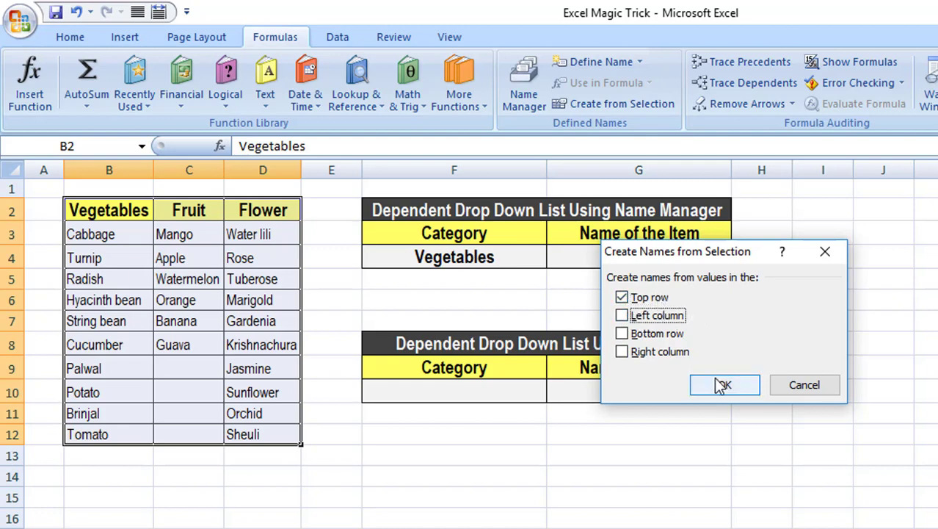
click(721, 388)
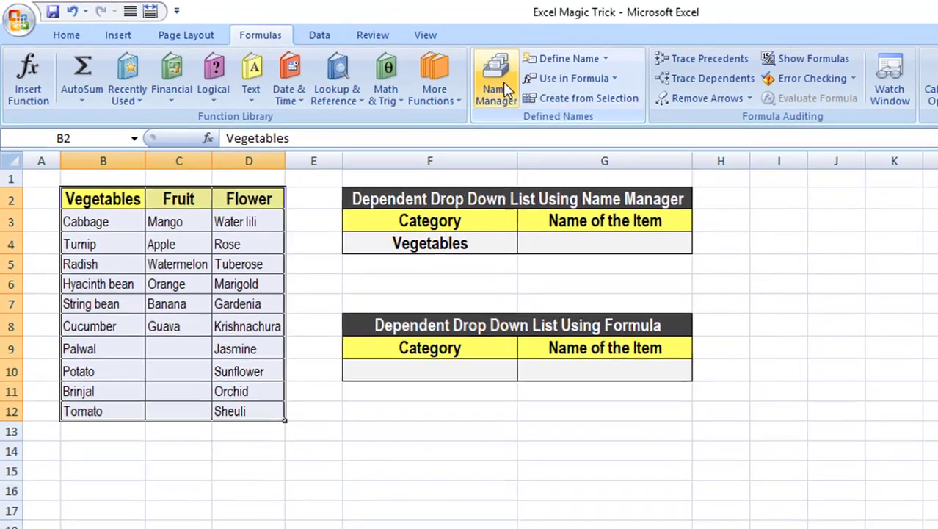
click(509, 83)
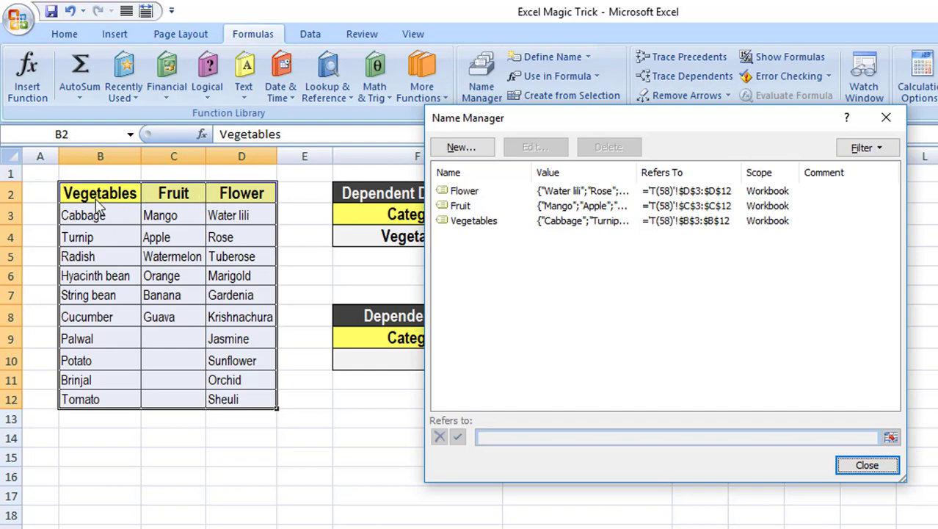
click(894, 466)
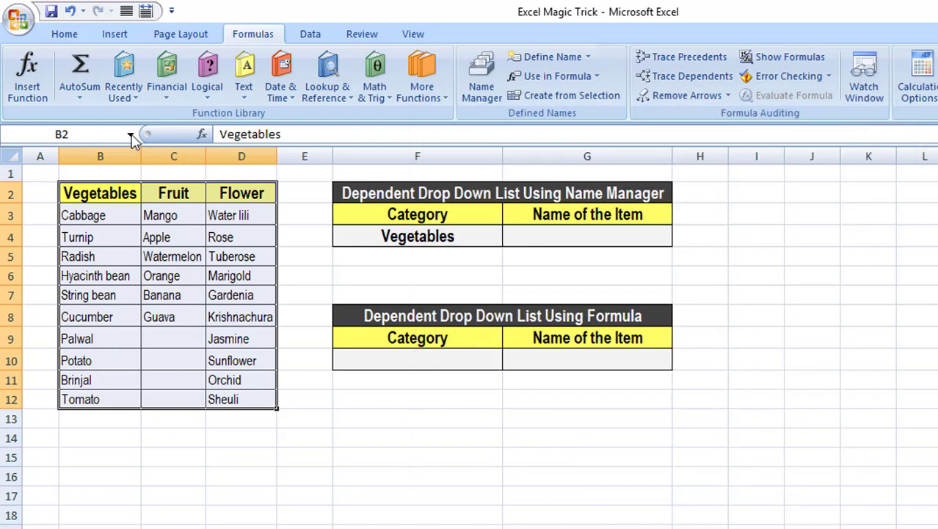
click(131, 136)
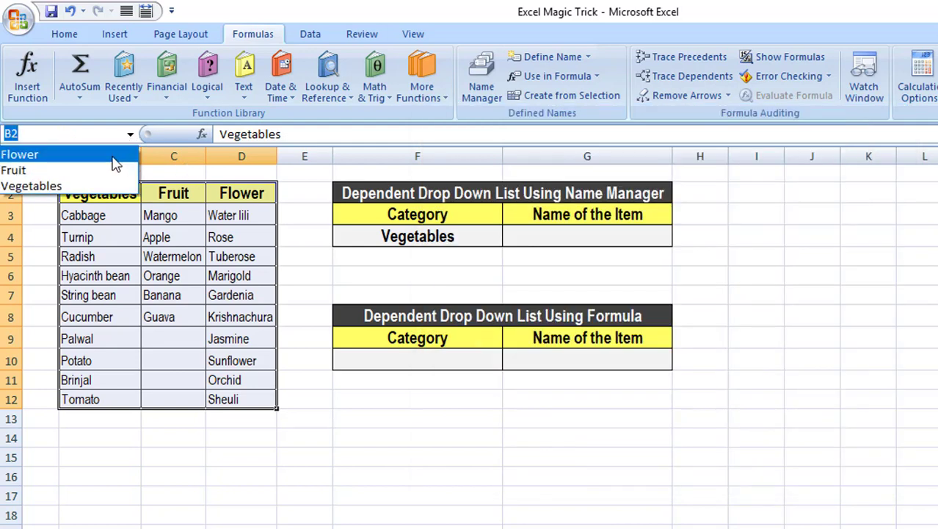
click(114, 157)
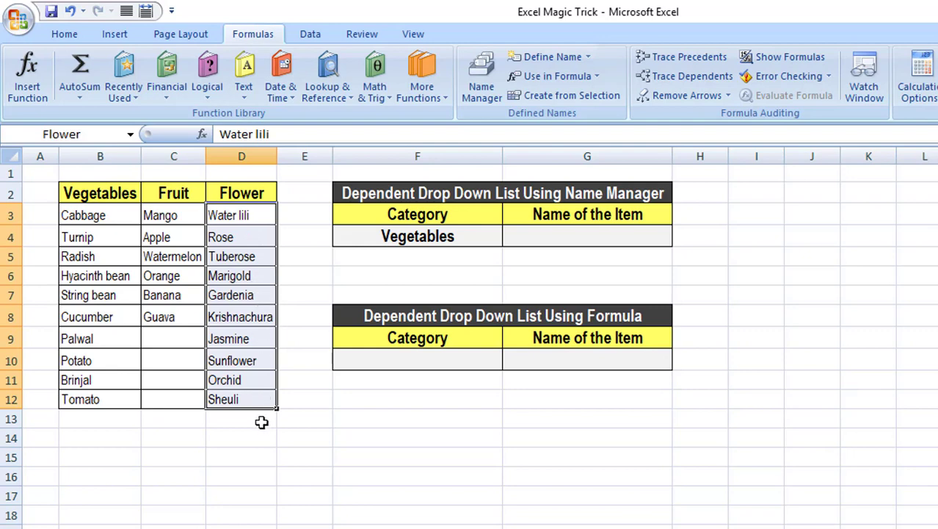
click(130, 137)
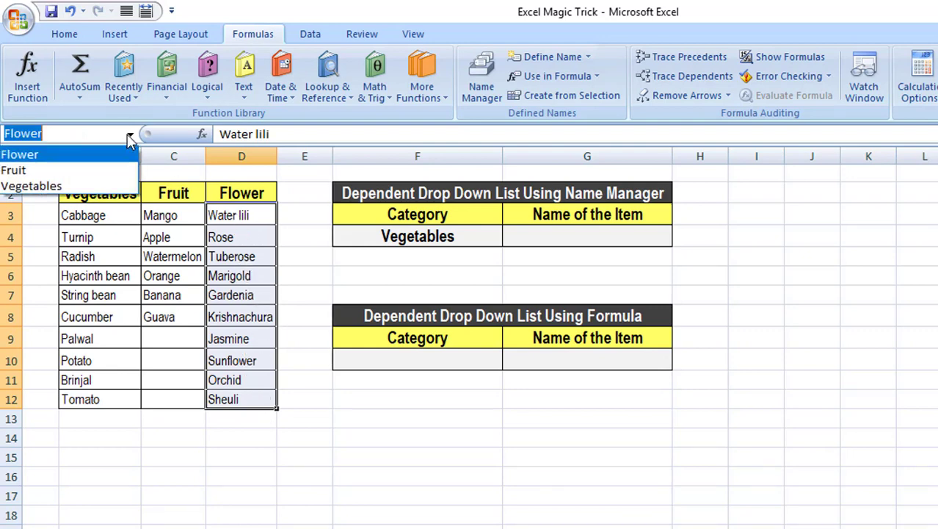
click(117, 186)
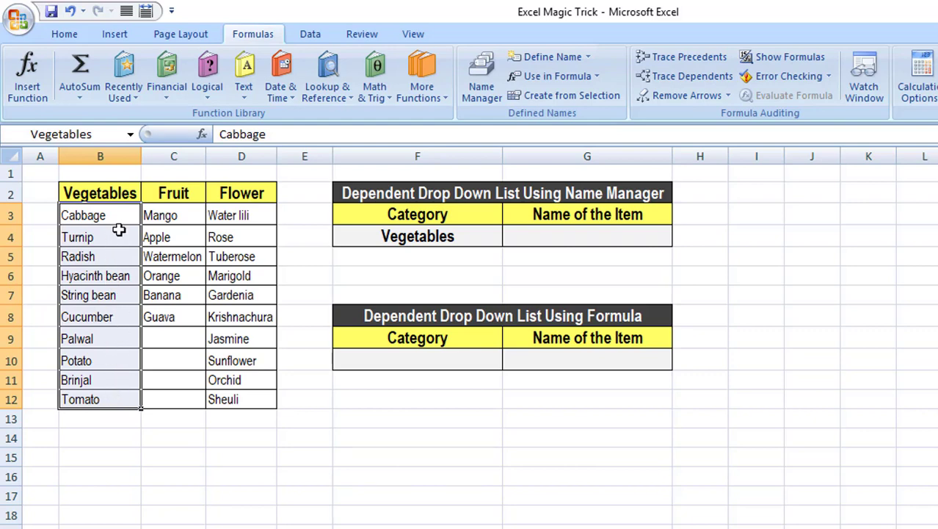
click(529, 236)
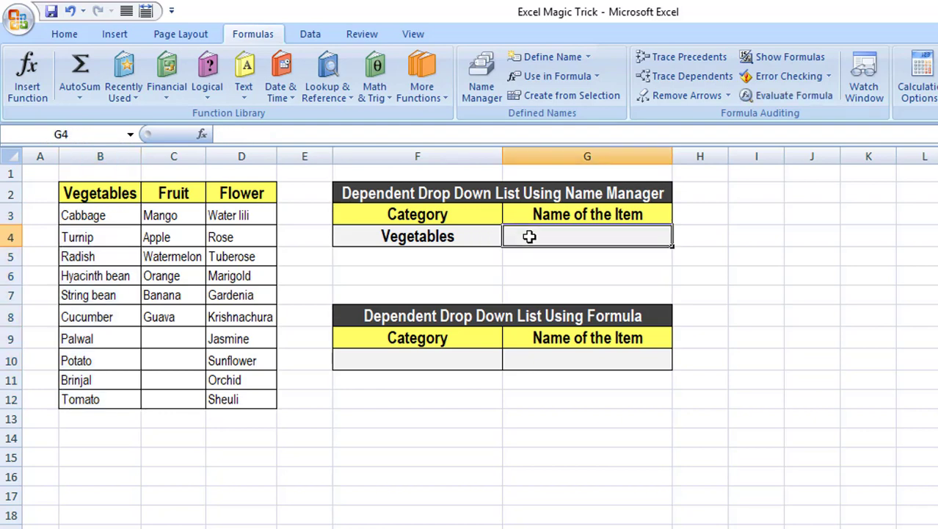
Step: Give G4 a List data validation with source =indirect($F$4)
click(310, 34)
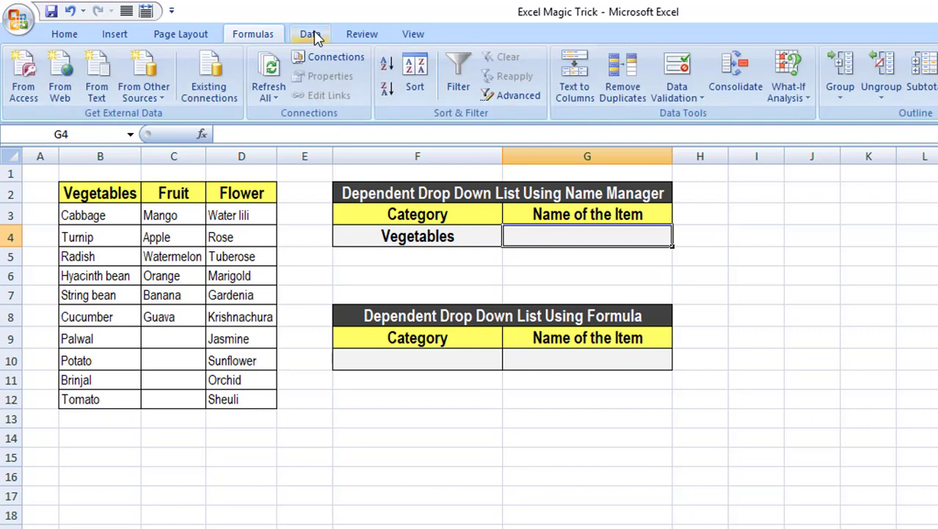
click(685, 69)
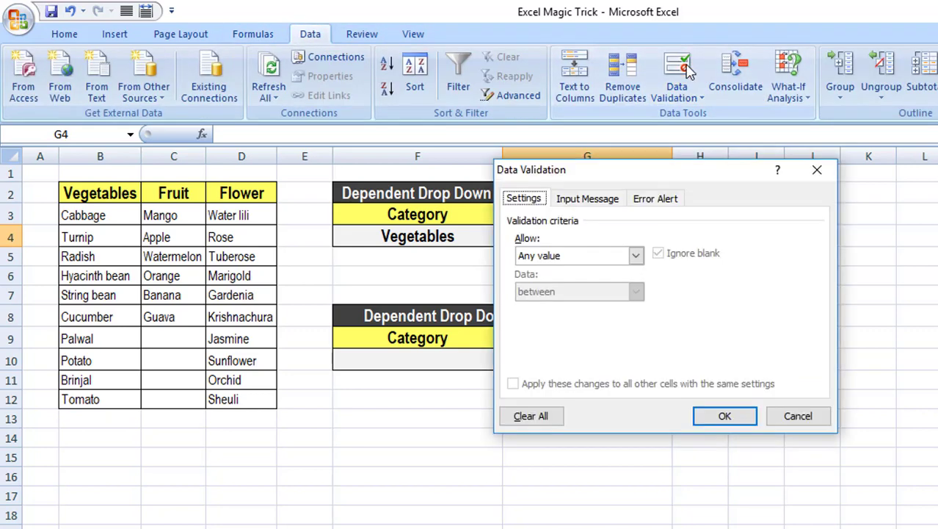
click(636, 255)
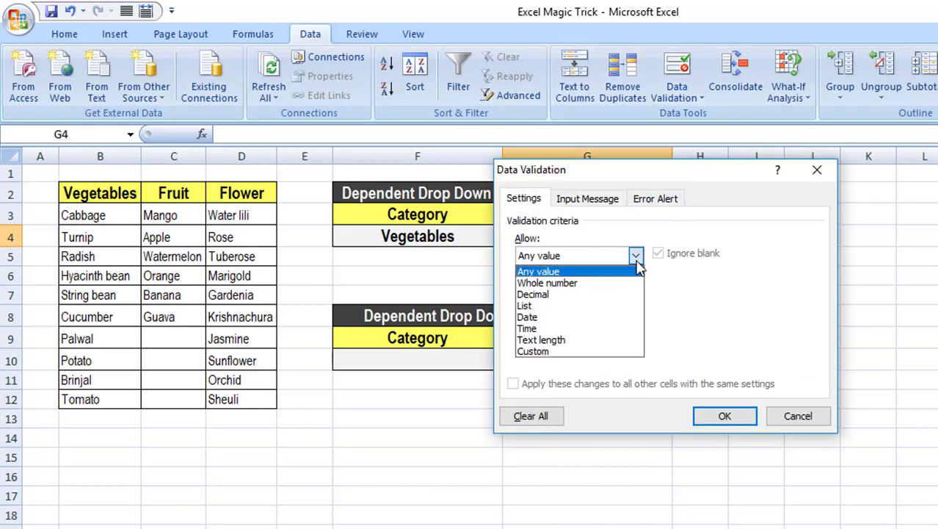
click(592, 306)
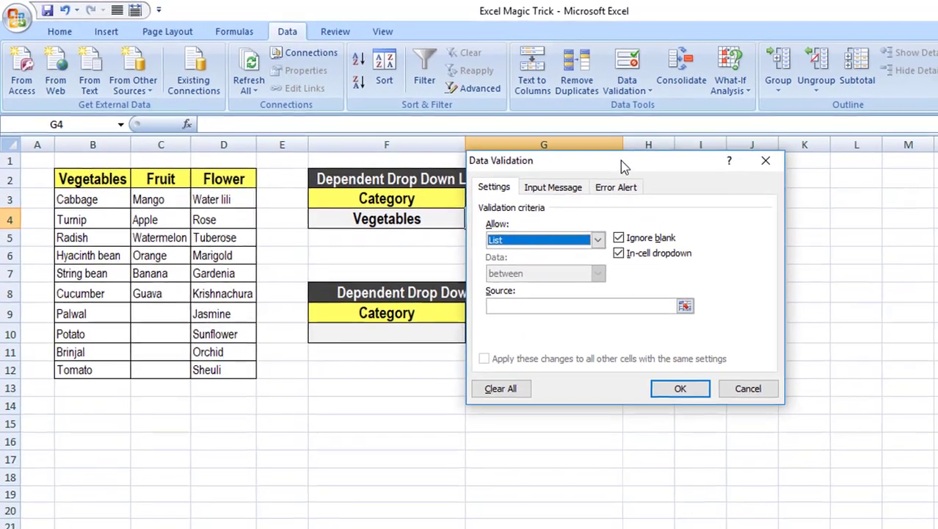
drag(671, 170, 877, 199)
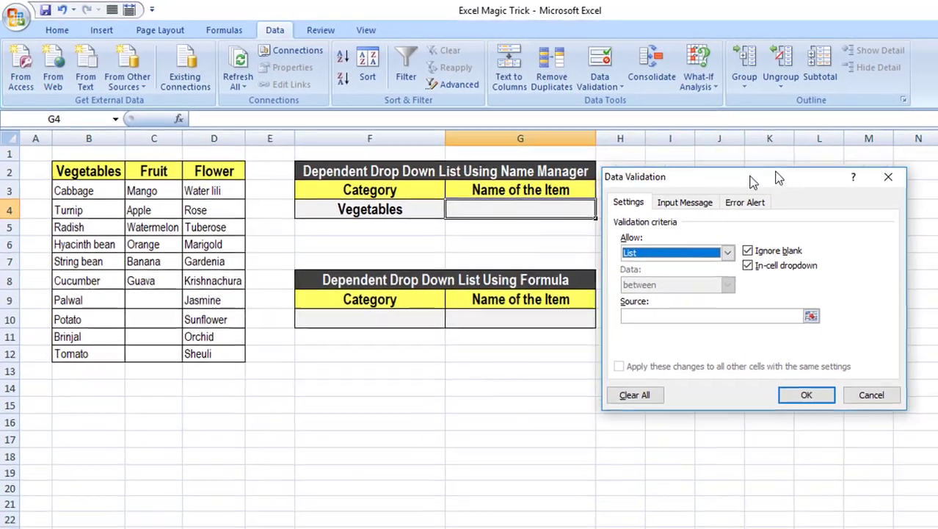
drag(755, 181, 755, 154)
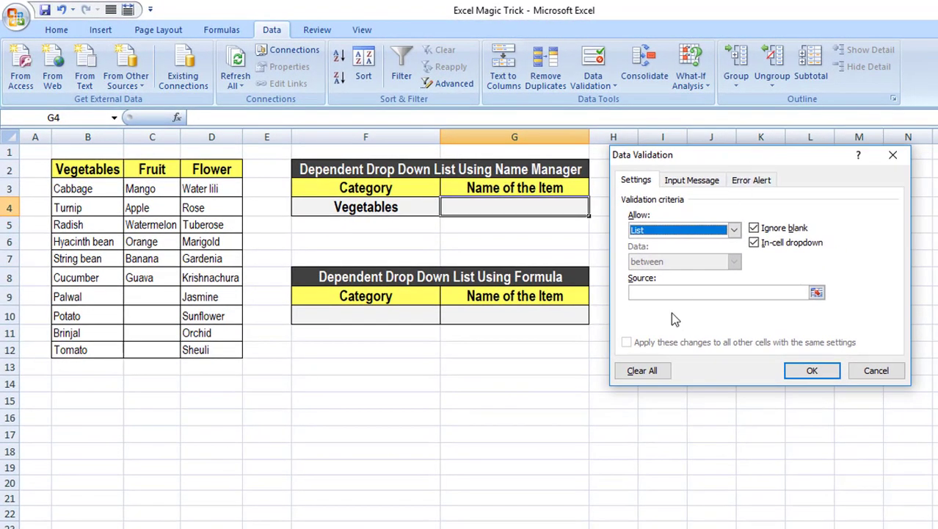
click(669, 293)
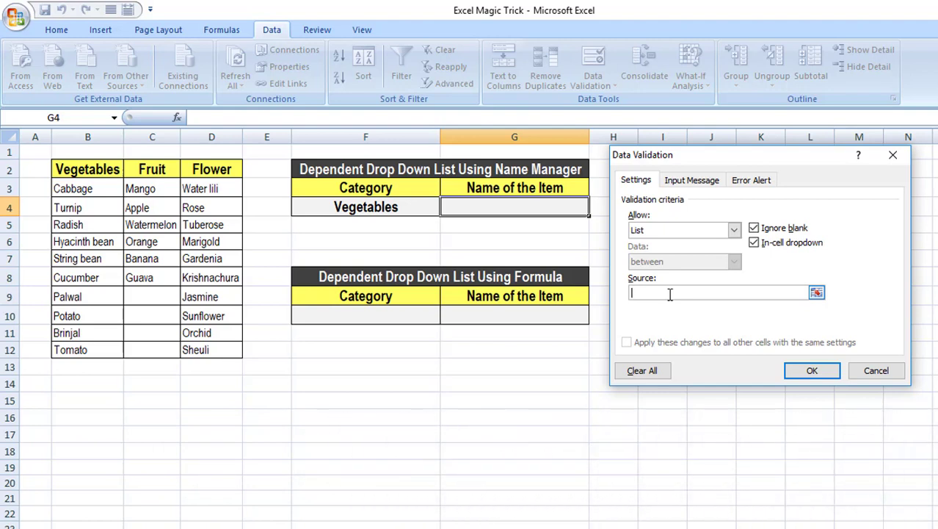
text(=indirect()
click(400, 208)
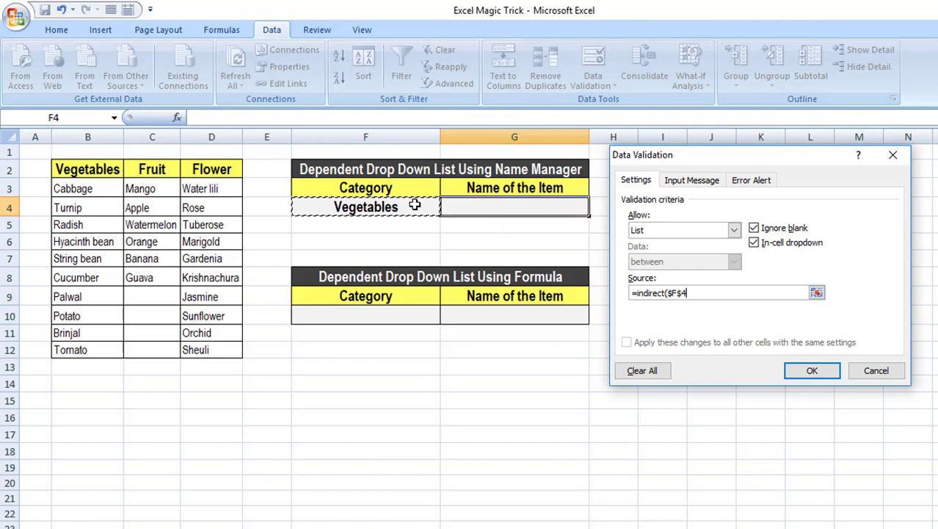
text())
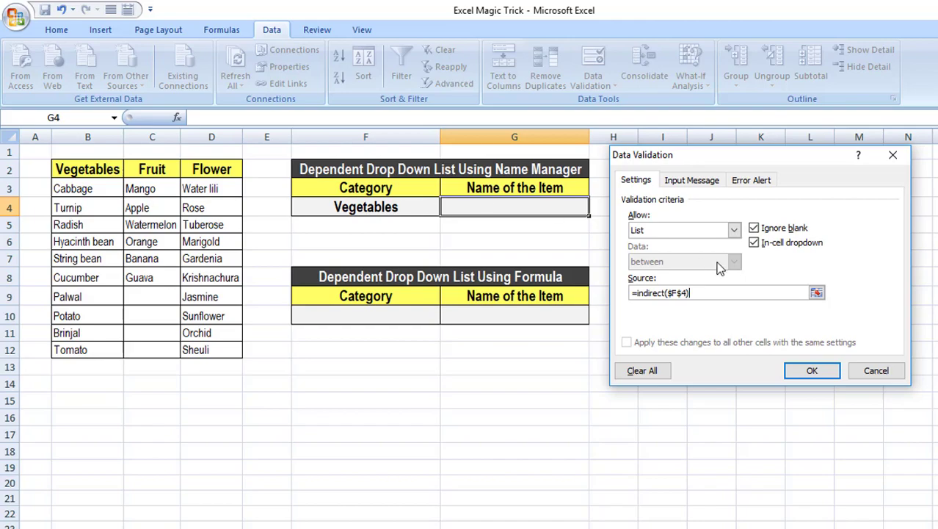
click(815, 372)
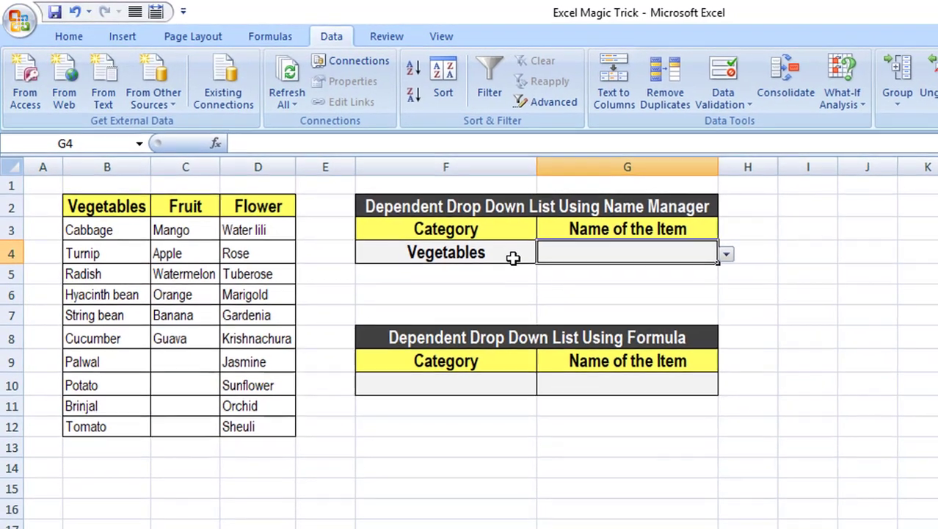
Step: Check G4's vegetable items, then switch F4 to Fruit and view G4's fruit items
click(727, 254)
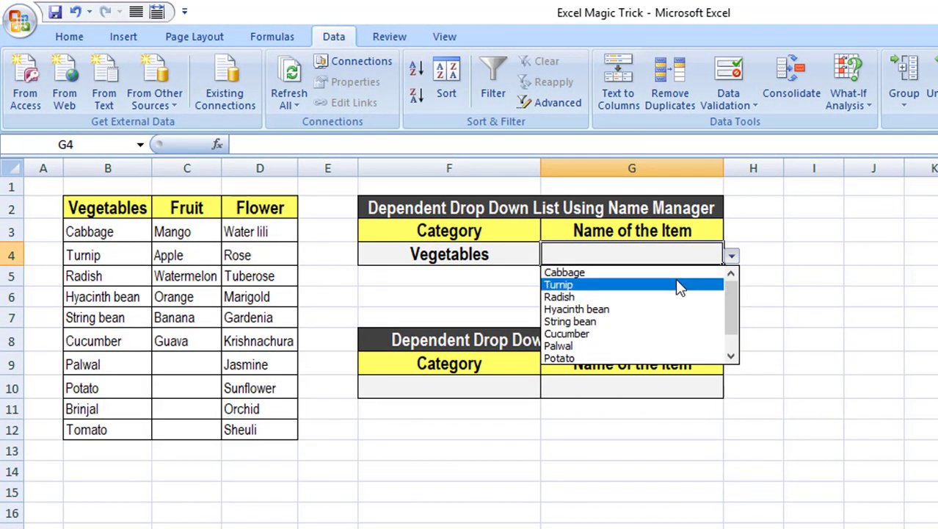
click(511, 258)
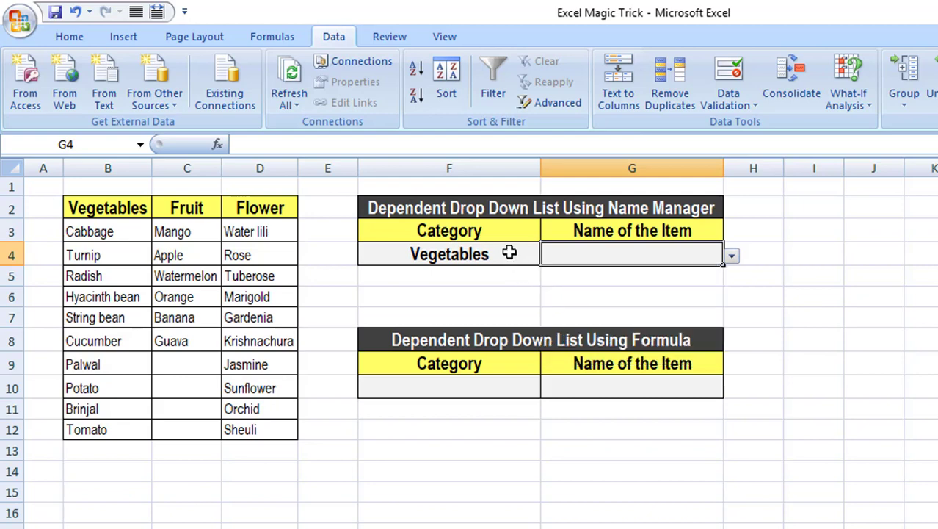
click(507, 254)
click(549, 254)
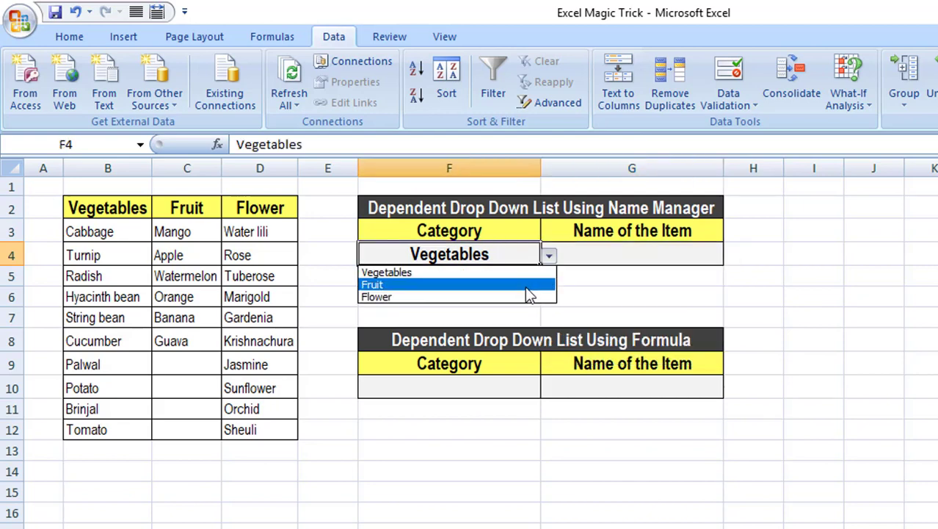
click(524, 285)
click(680, 248)
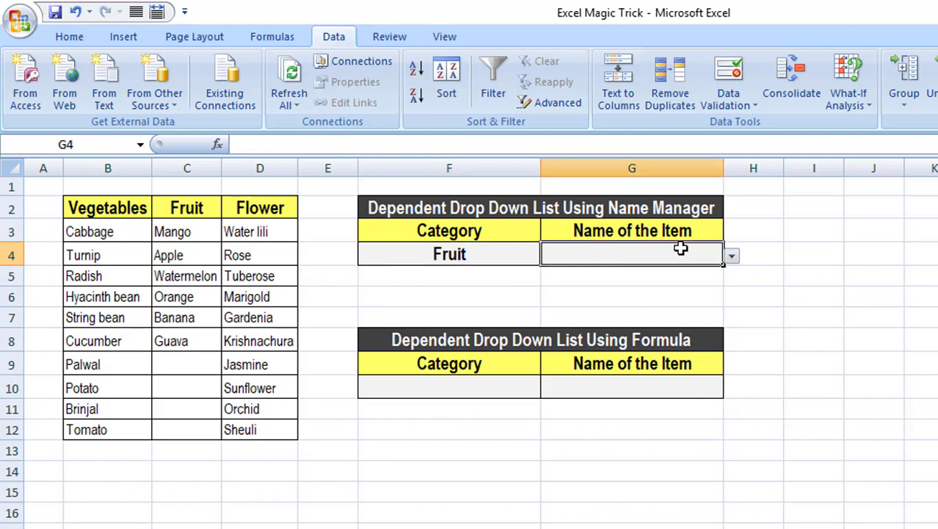
click(732, 256)
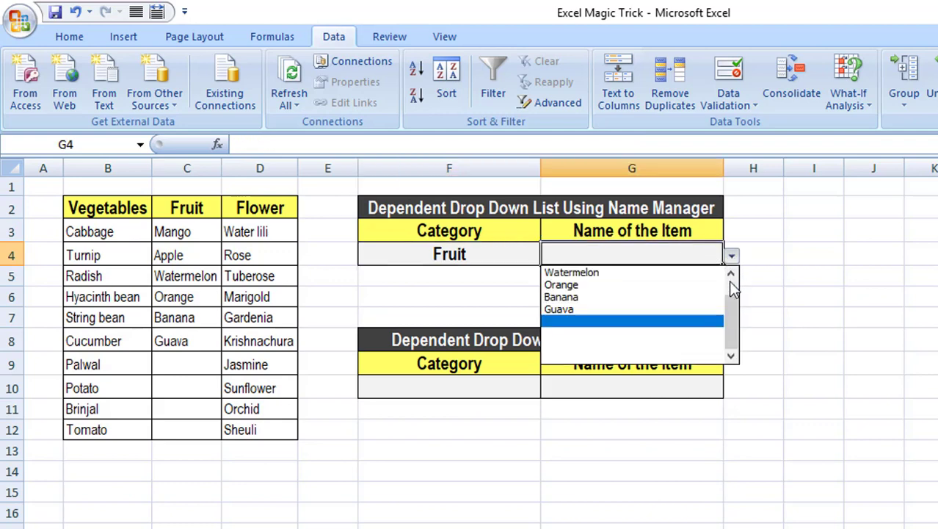
drag(731, 313, 731, 282)
click(732, 254)
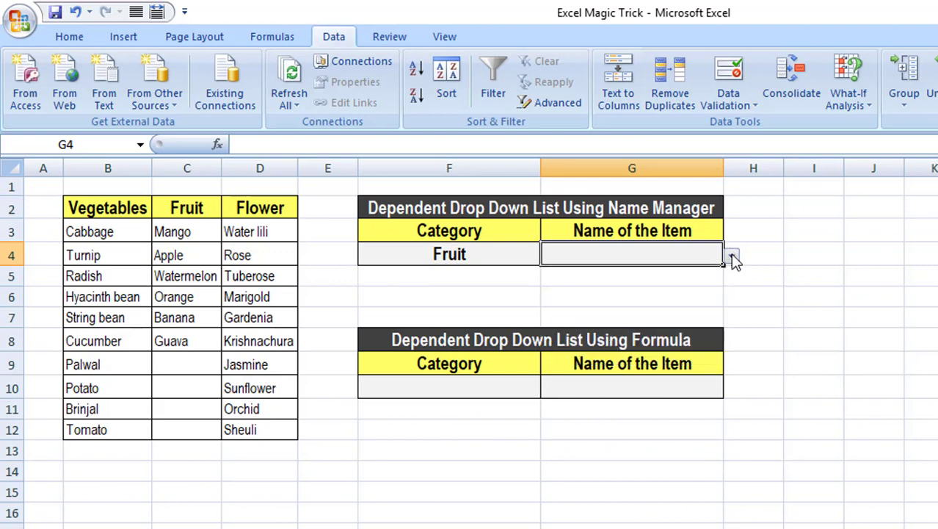
Step: Switch F4 to Flower and view the flower items G4 now offers
click(519, 253)
click(550, 257)
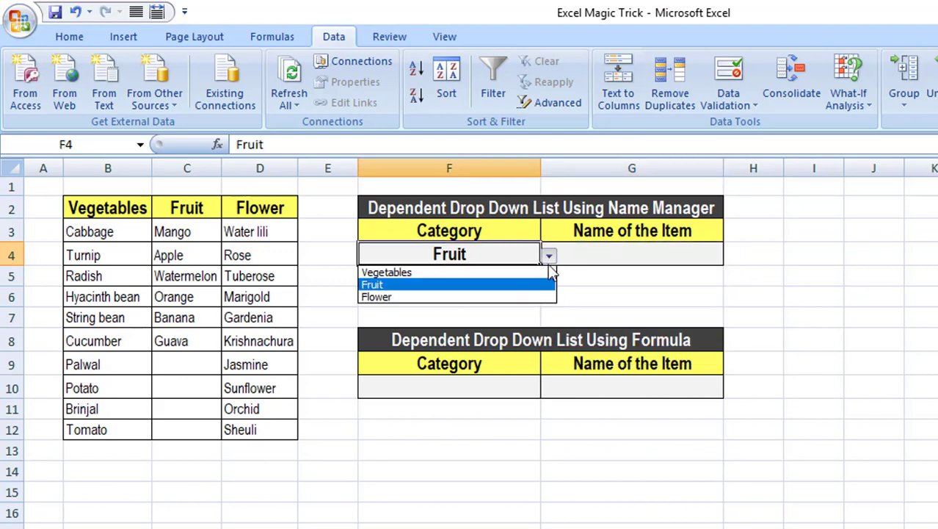
click(544, 297)
click(655, 246)
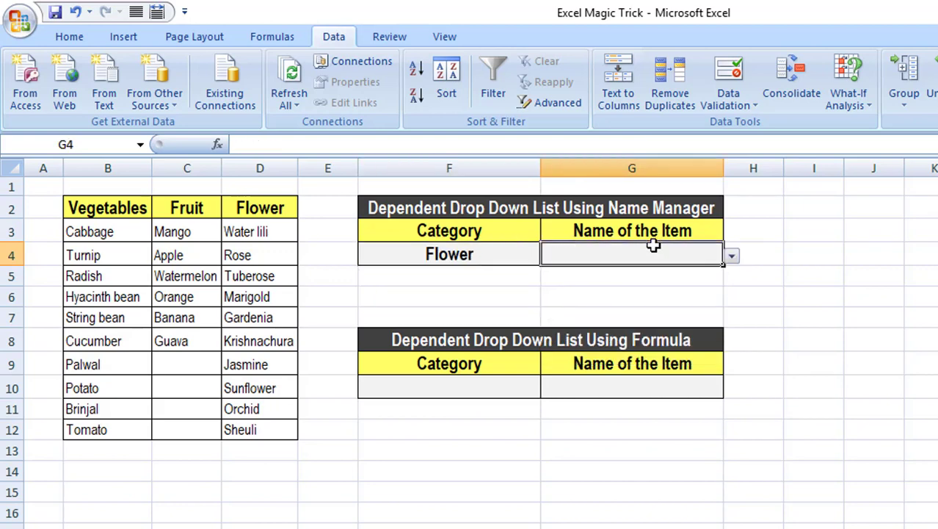
click(731, 255)
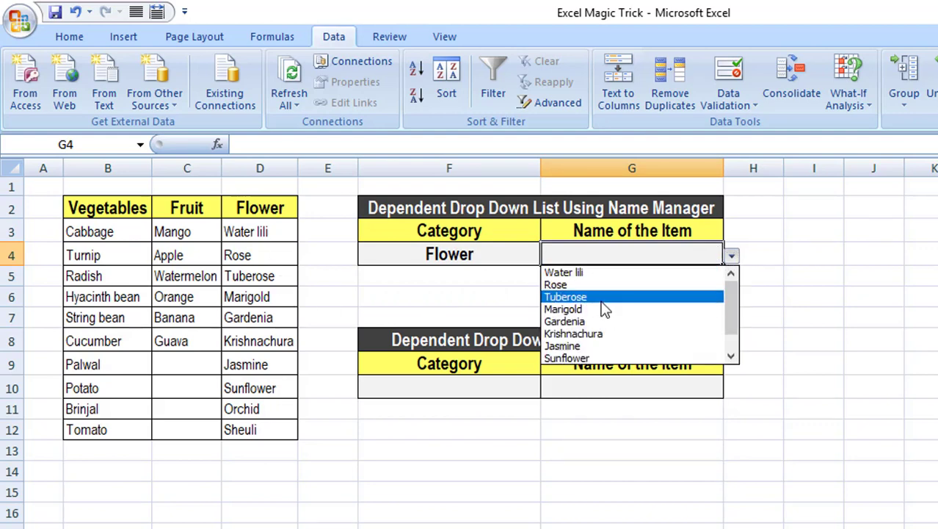
click(733, 258)
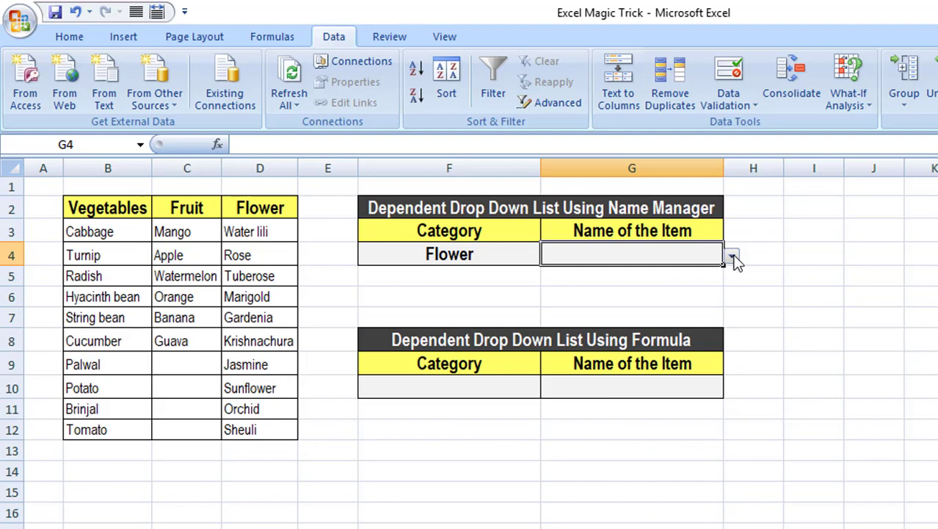
Step: Review G4's fruit items again with F4 on Fruit, then set F4 to Flower
click(514, 249)
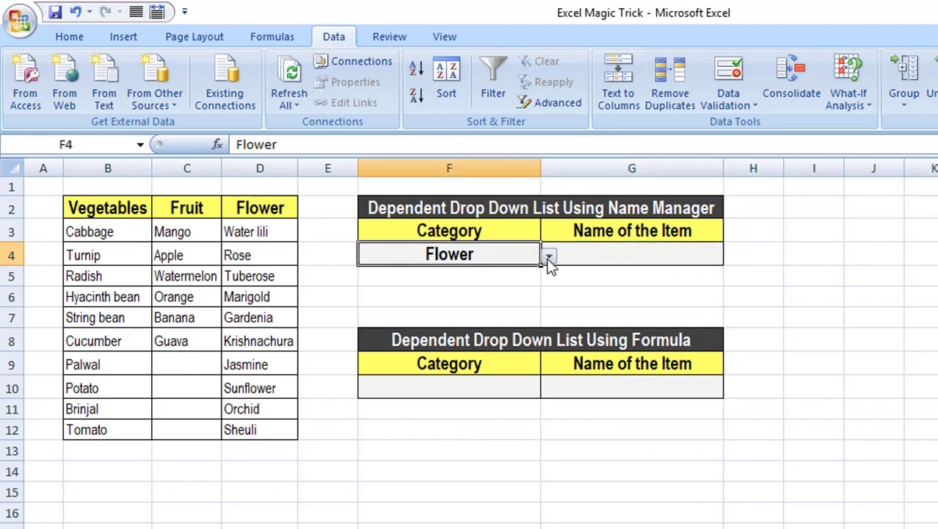
click(549, 255)
click(540, 286)
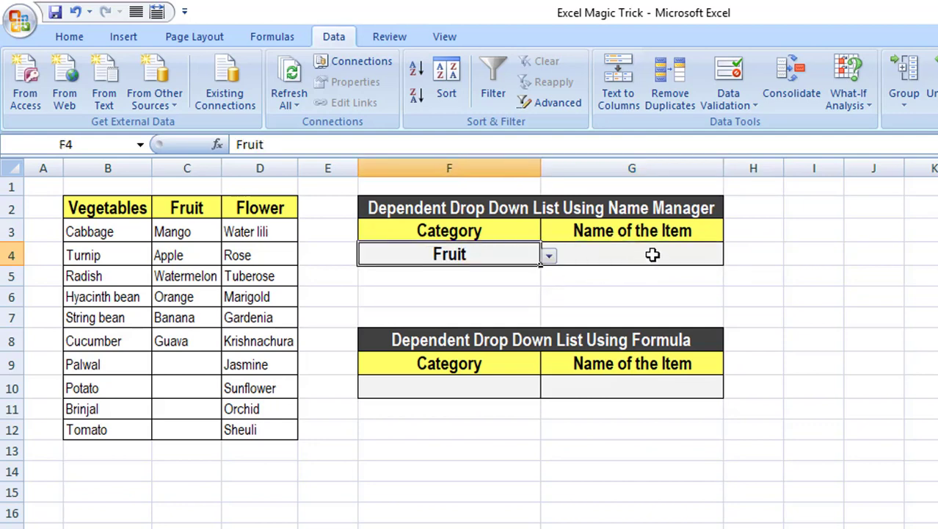
click(693, 254)
click(731, 256)
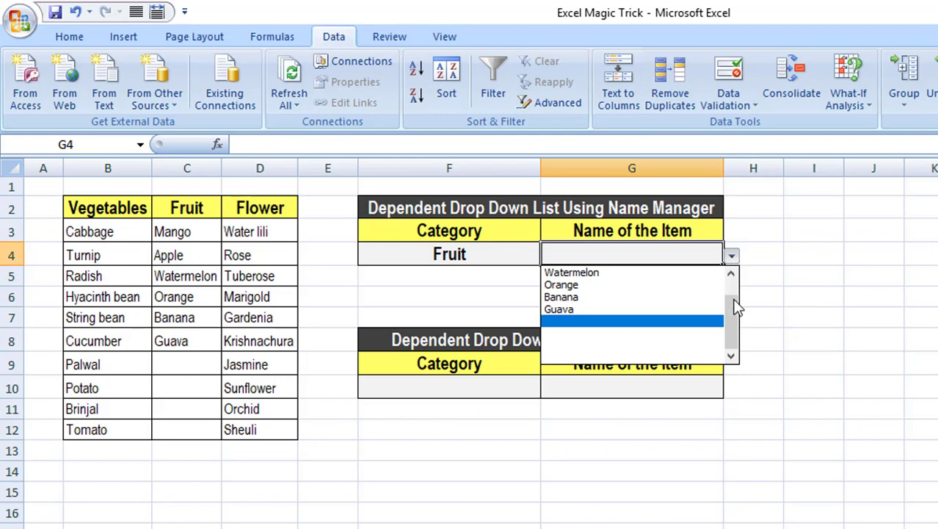
mouse_move(734, 315)
mouse_down()
mouse_move(732, 283)
mouse_move(732, 313)
mouse_up()
drag(738, 336, 732, 231)
click(731, 255)
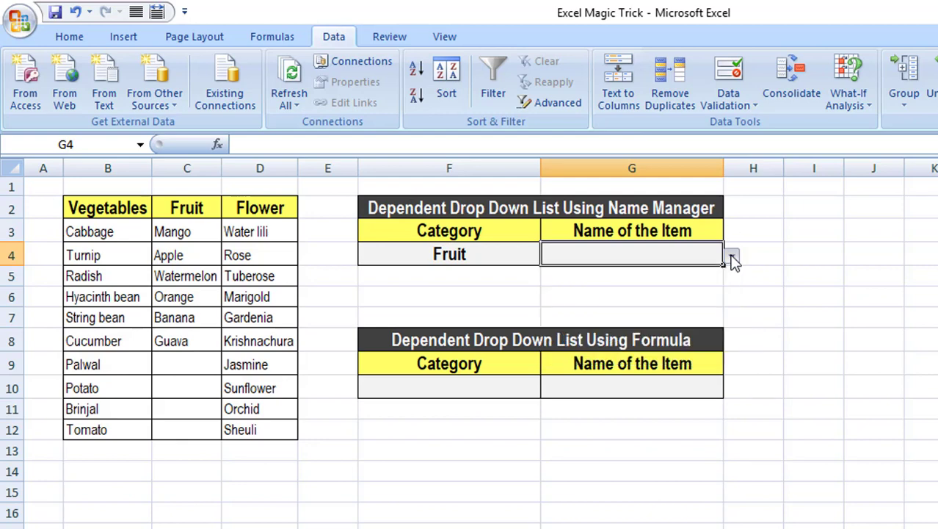
click(503, 253)
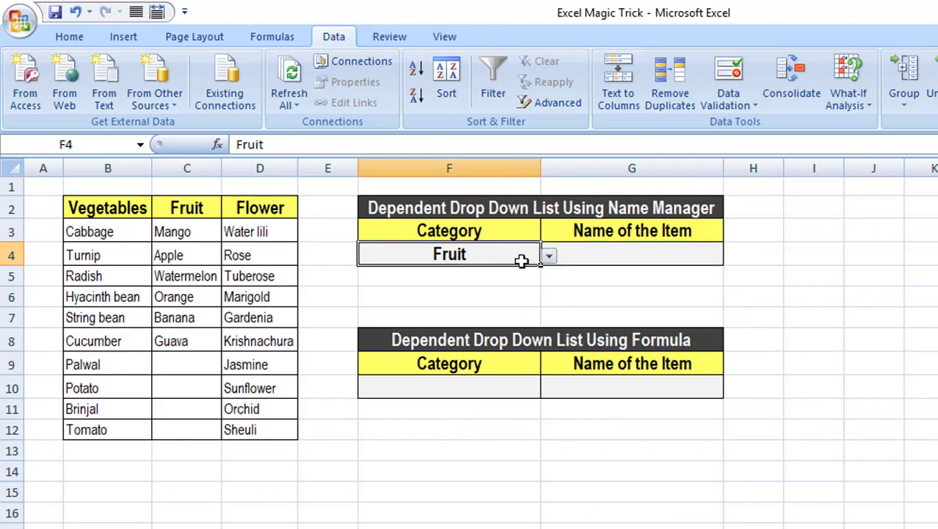
click(548, 257)
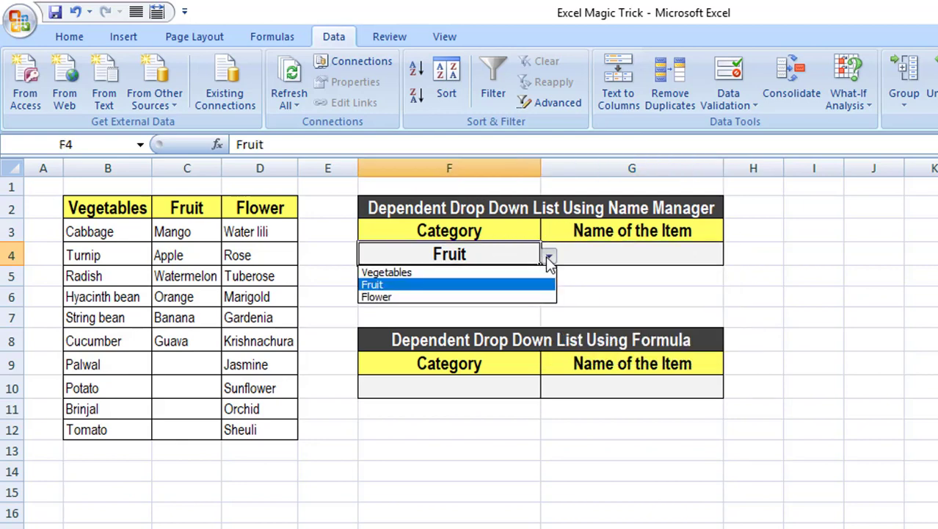
click(528, 297)
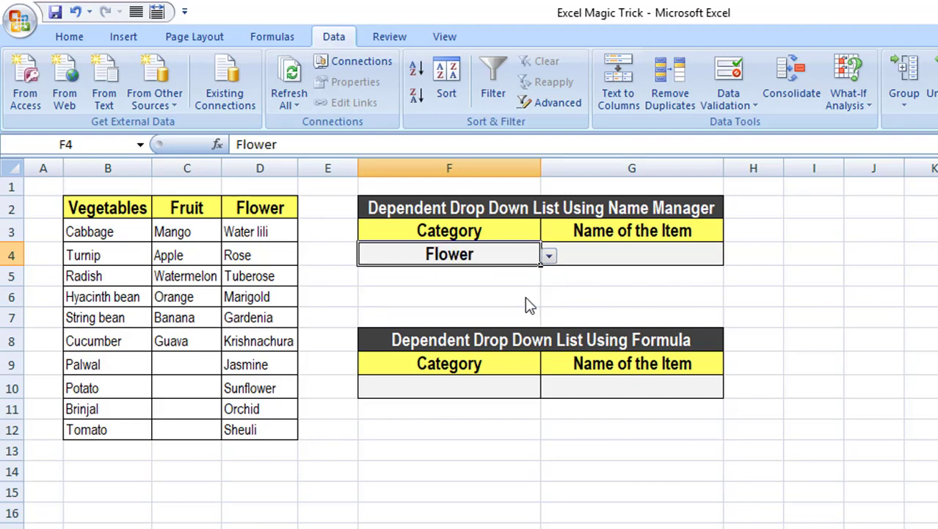
Step: Enter Beli in D13 below Sheuli in the Flower column
click(251, 451)
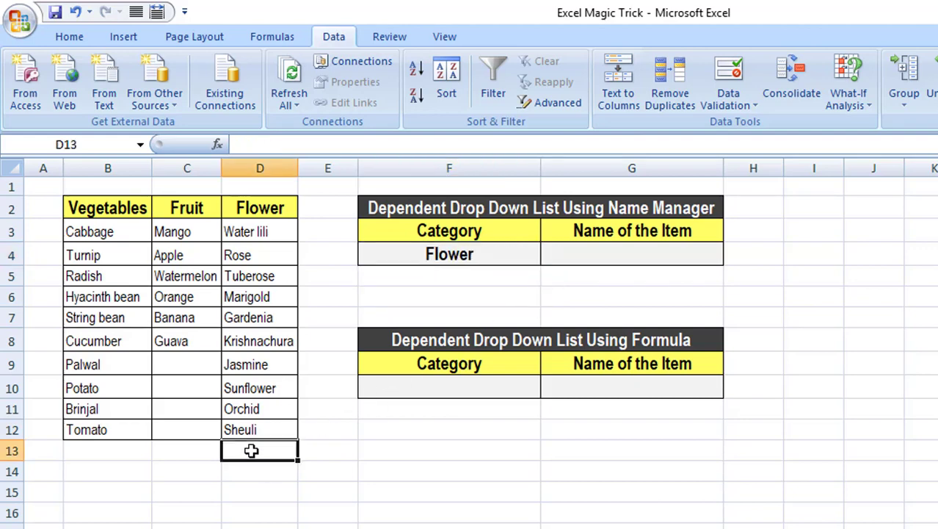
text(Beli)
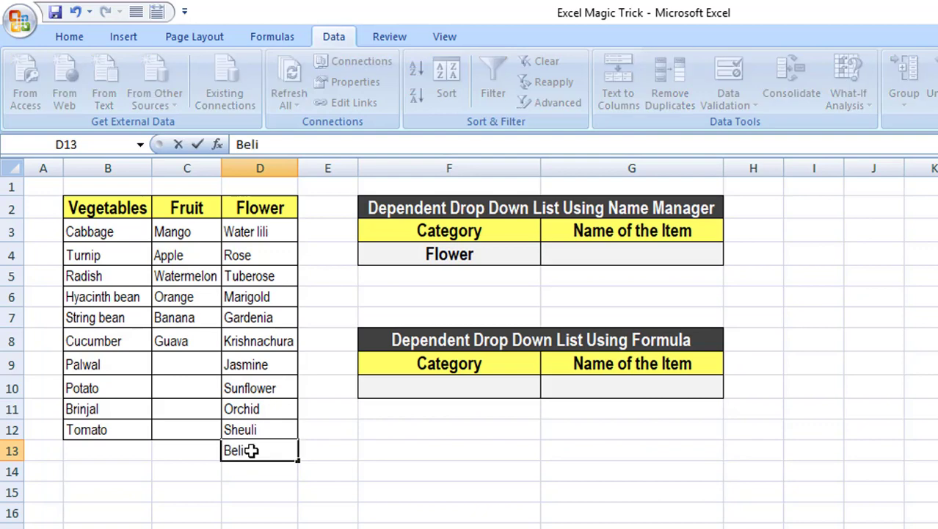
key(Return)
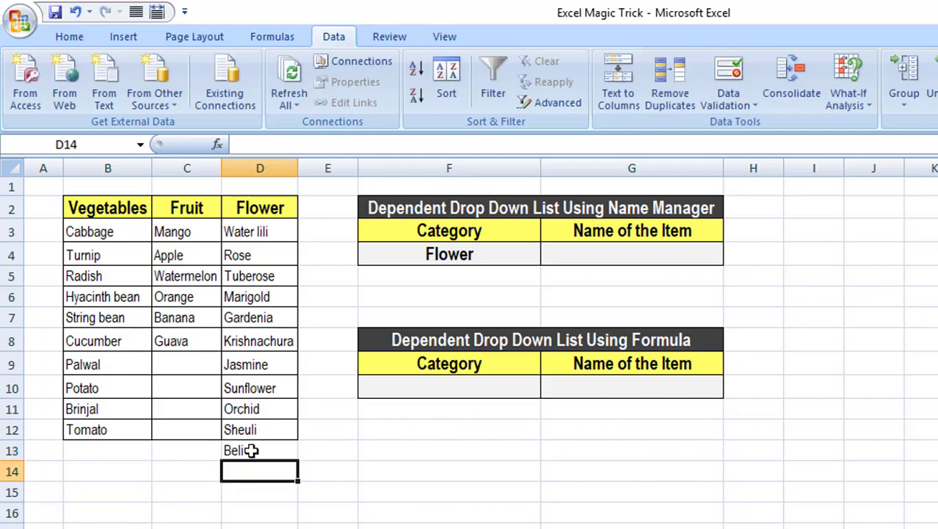
Step: Scroll through G4's Flower item list to check whether Beli appears
click(610, 256)
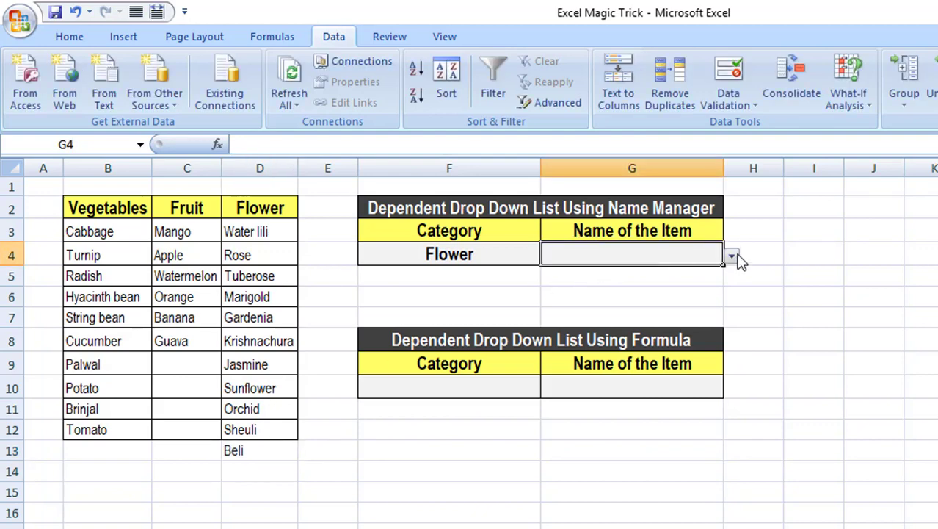
click(732, 255)
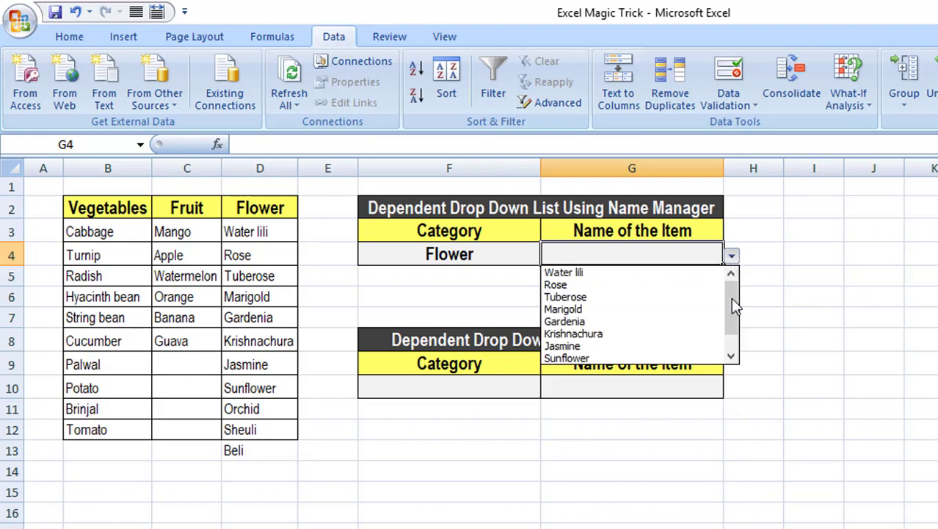
drag(730, 297, 730, 324)
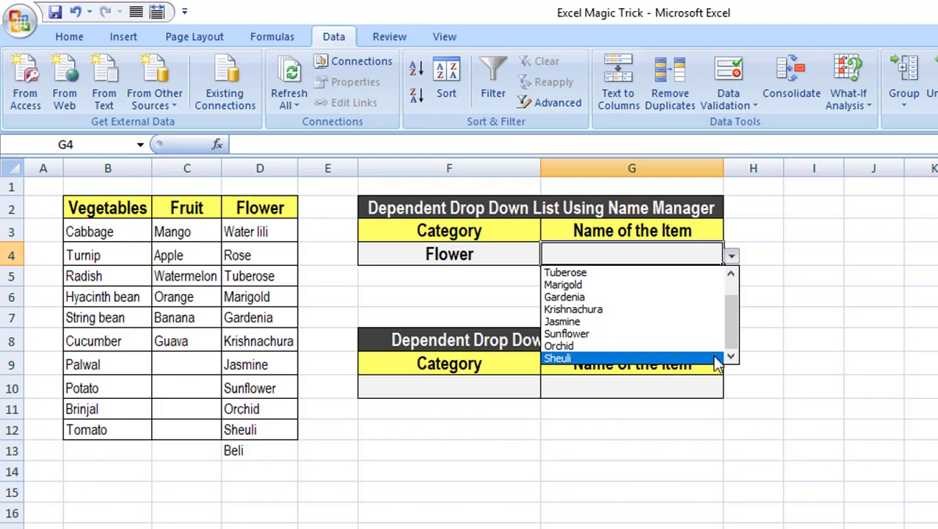
drag(731, 321, 731, 278)
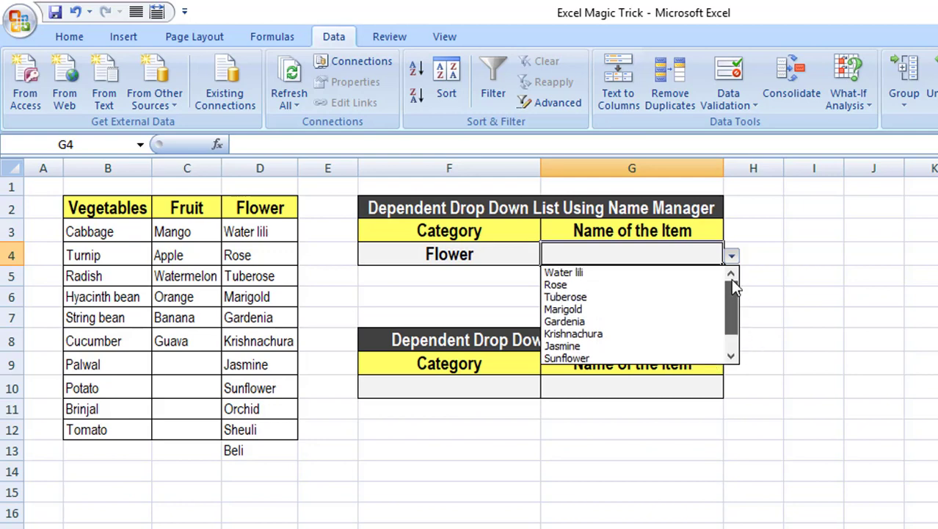
click(733, 256)
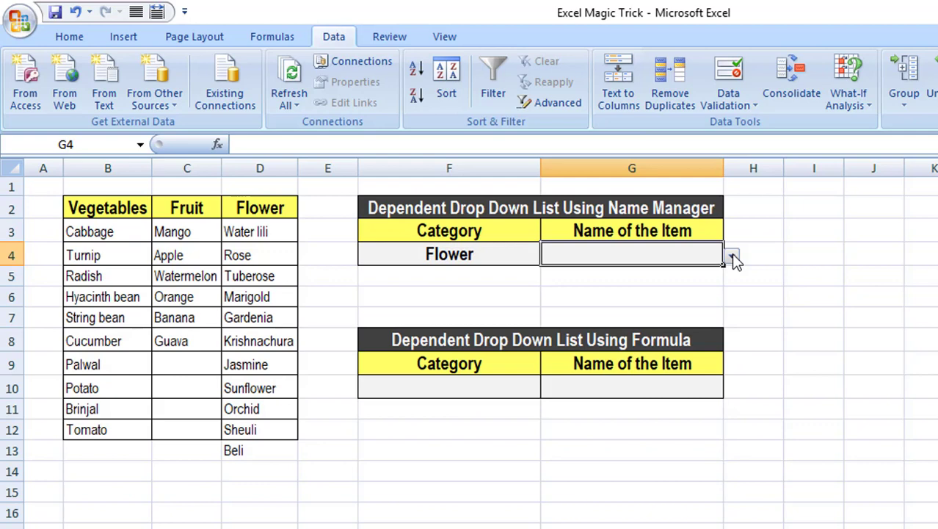
click(731, 254)
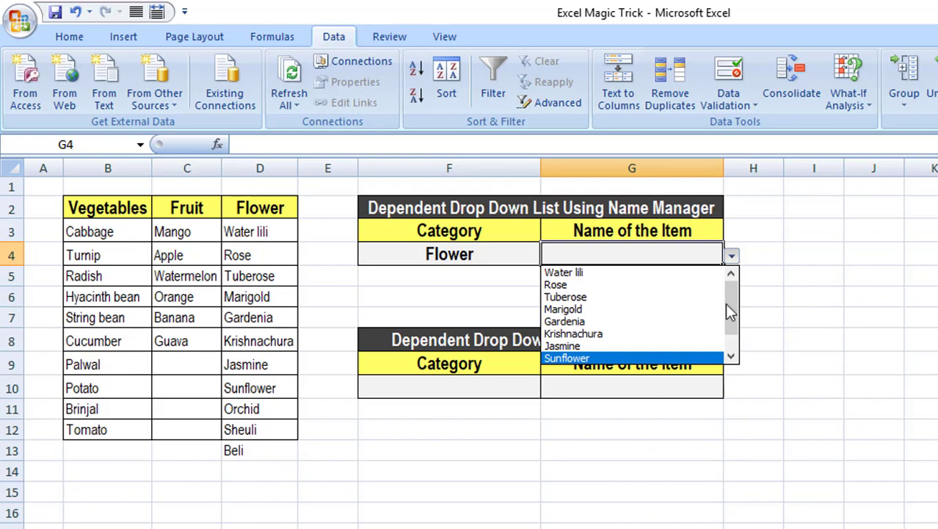
drag(729, 311, 733, 339)
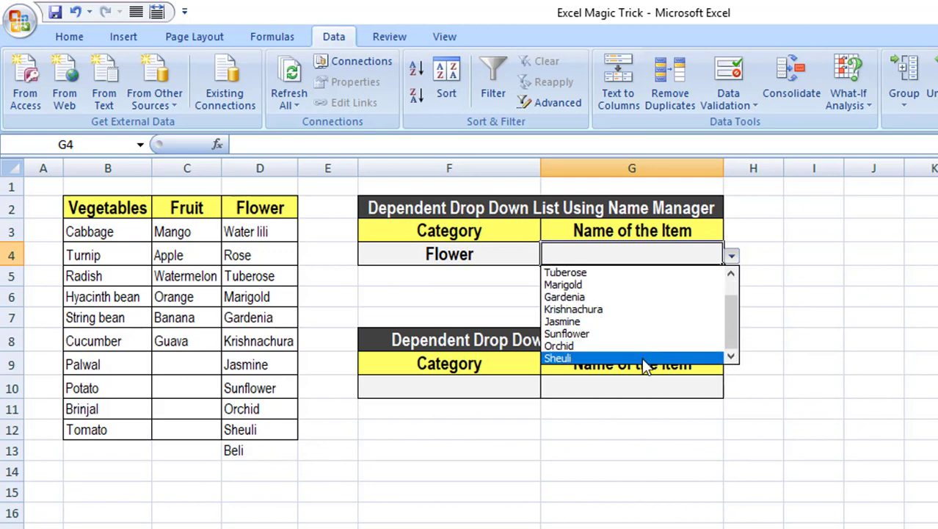
Step: Close G4's list, then set the second table's category F10 to Vegetables and select G10
click(733, 255)
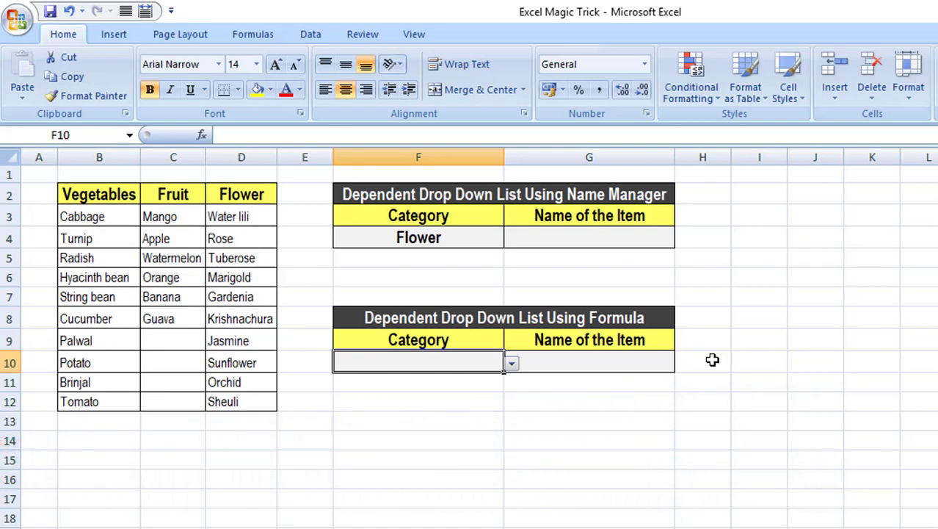
click(511, 365)
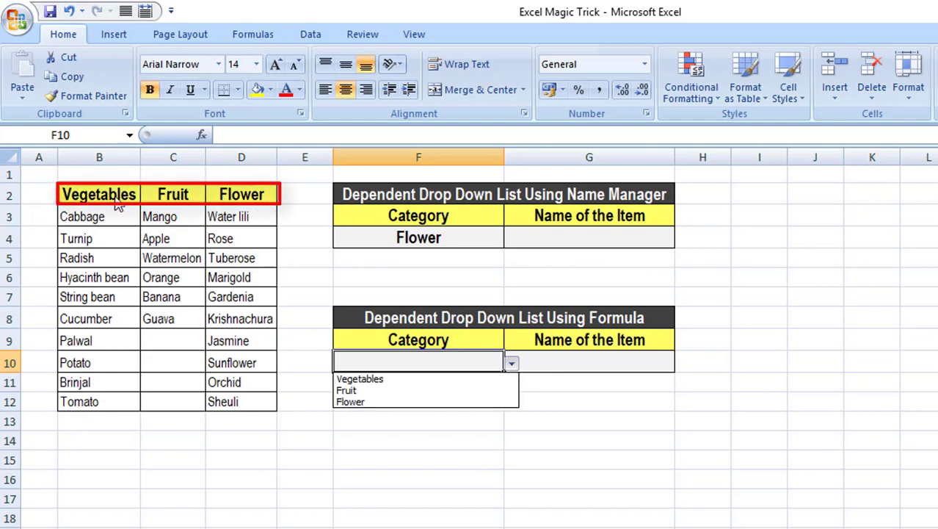
click(406, 380)
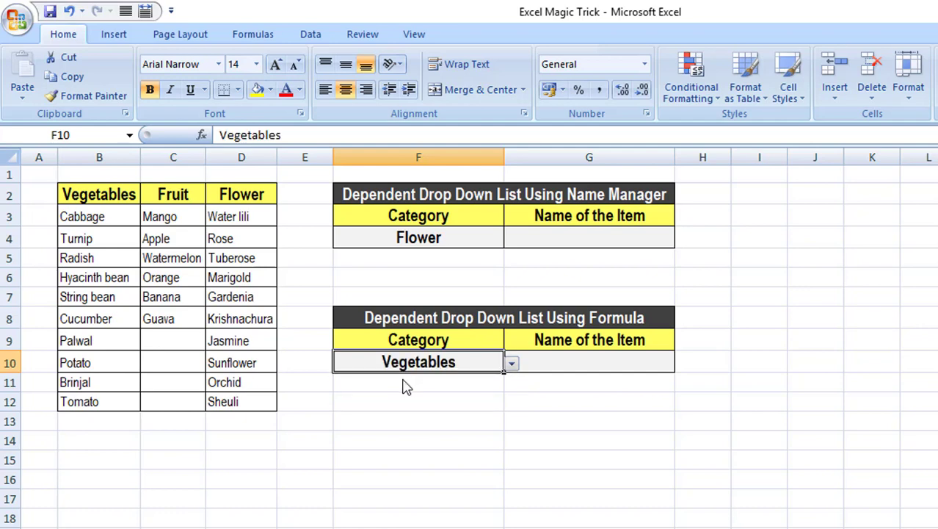
click(588, 363)
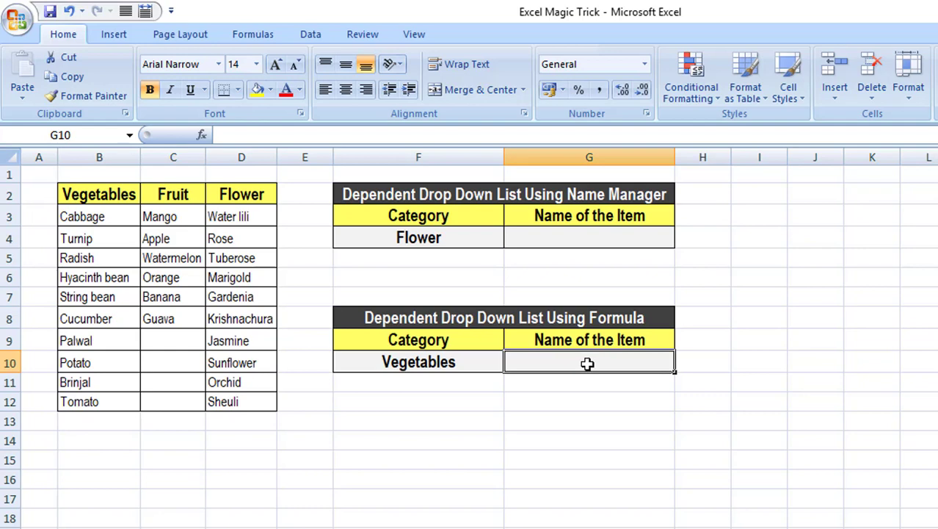
Step: Start G10's formula as =OFFSET($B$2, anchored absolutely on the Vegetables header
text(=)
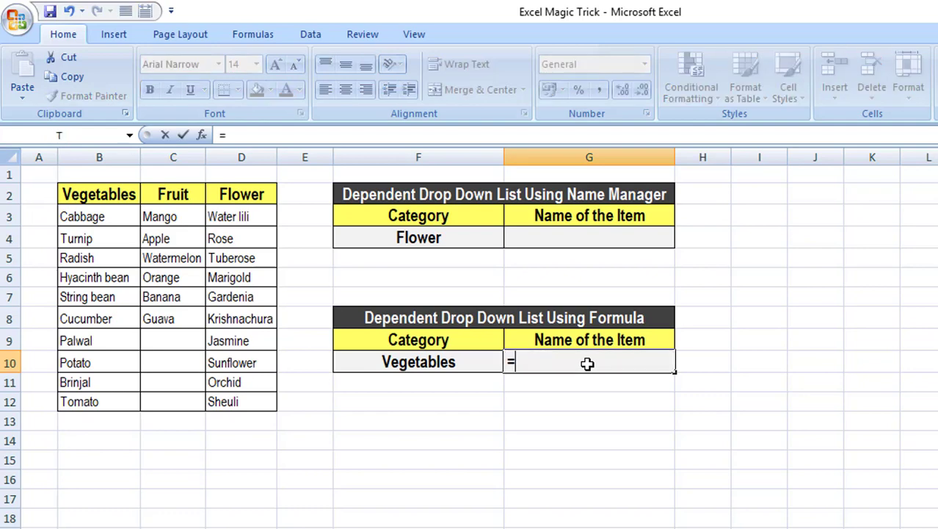
text(off)
key(Tab)
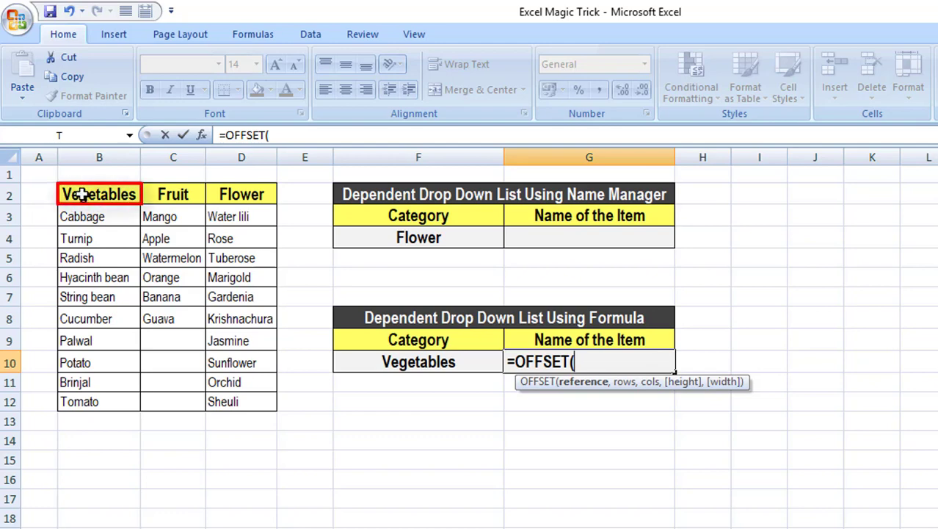
click(82, 192)
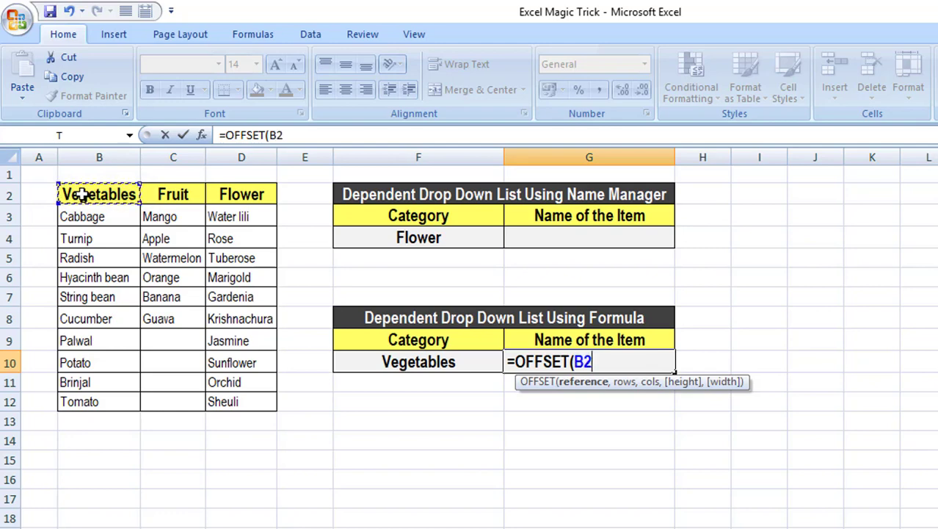
key(F4)
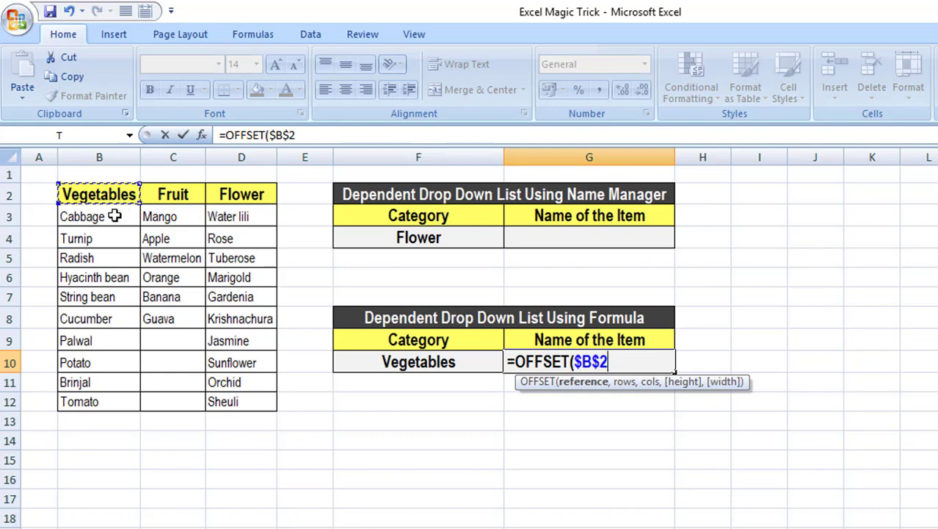
Step: Complete G10 as =OFFSET($B$2,1,0,1,1) so it returns Cabbage
text(,1)
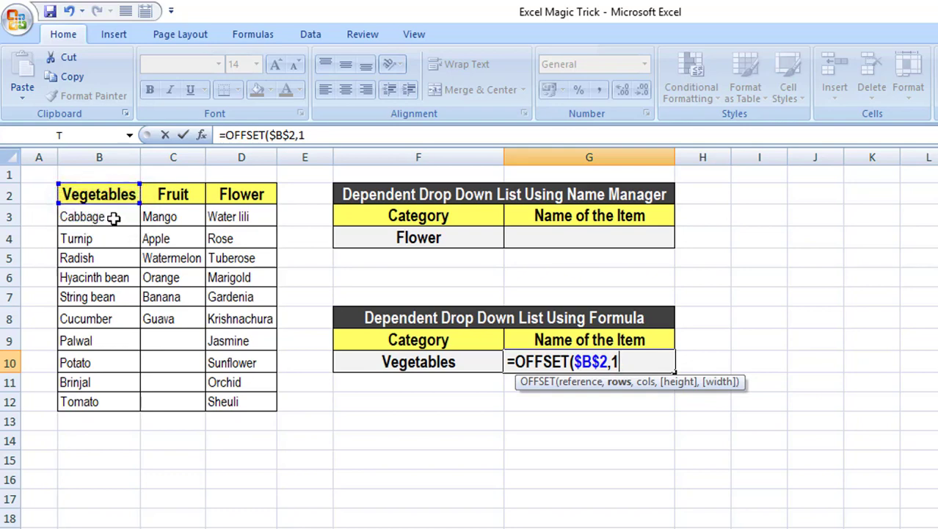
text(,0)
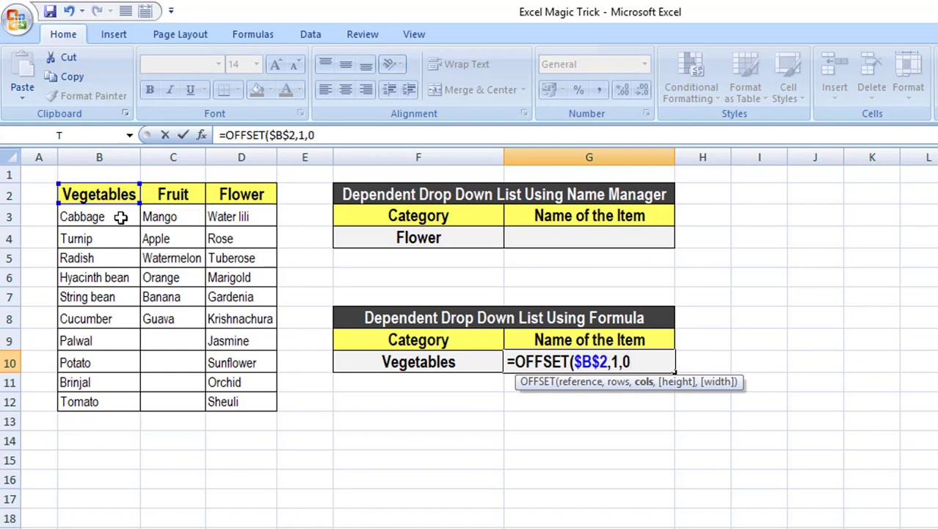
text(,1)
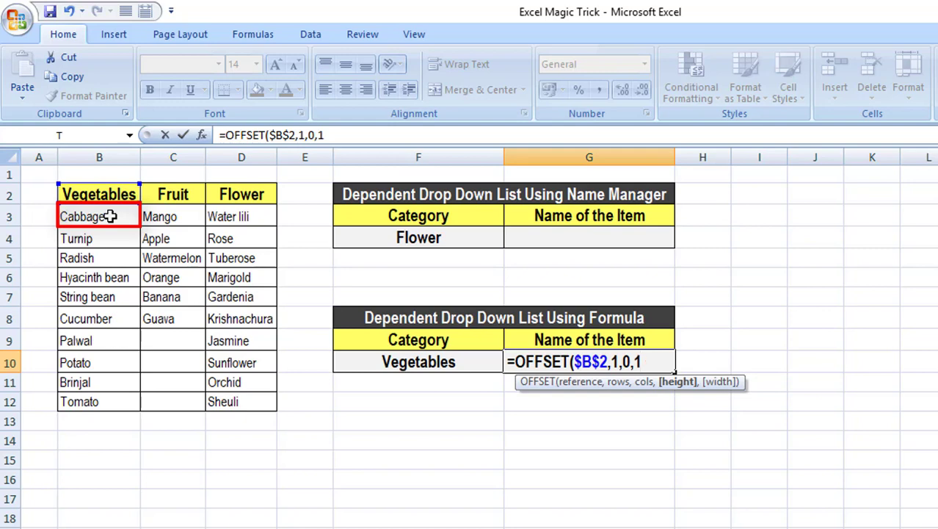
text(,)
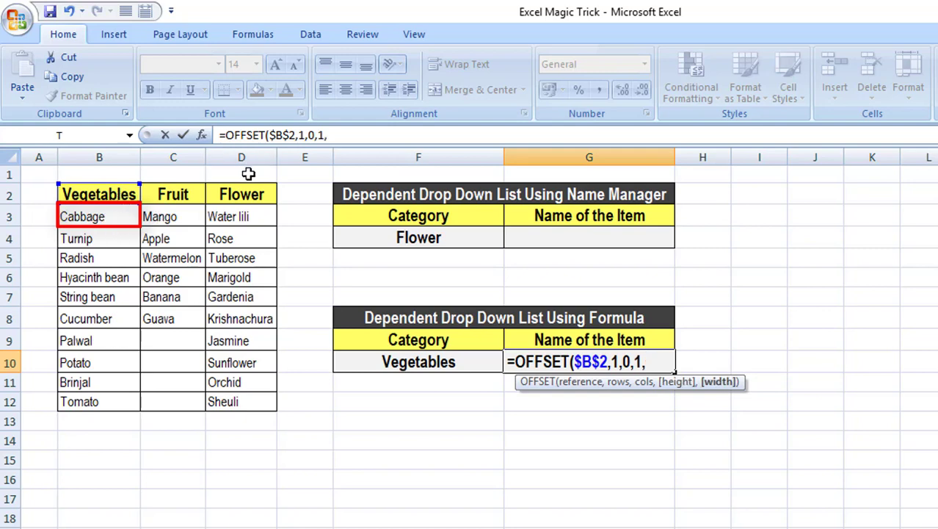
text(1)
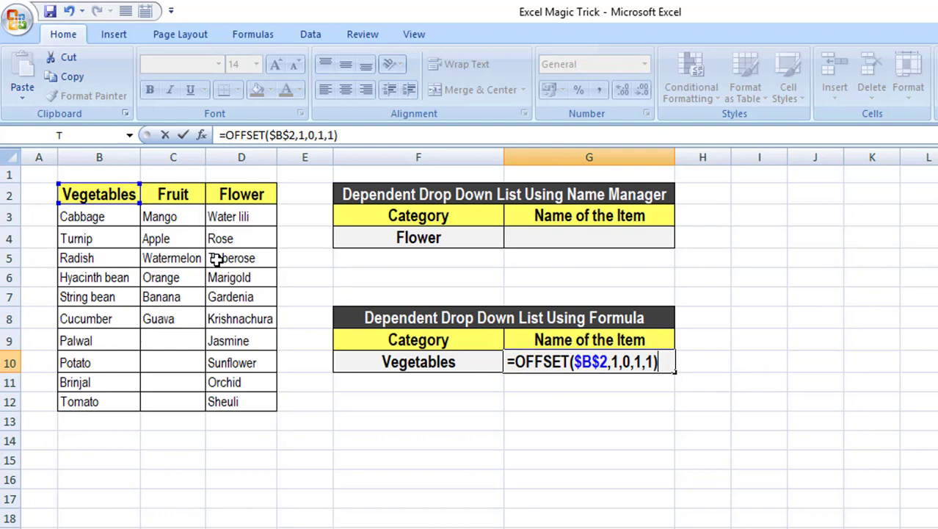
key(Return)
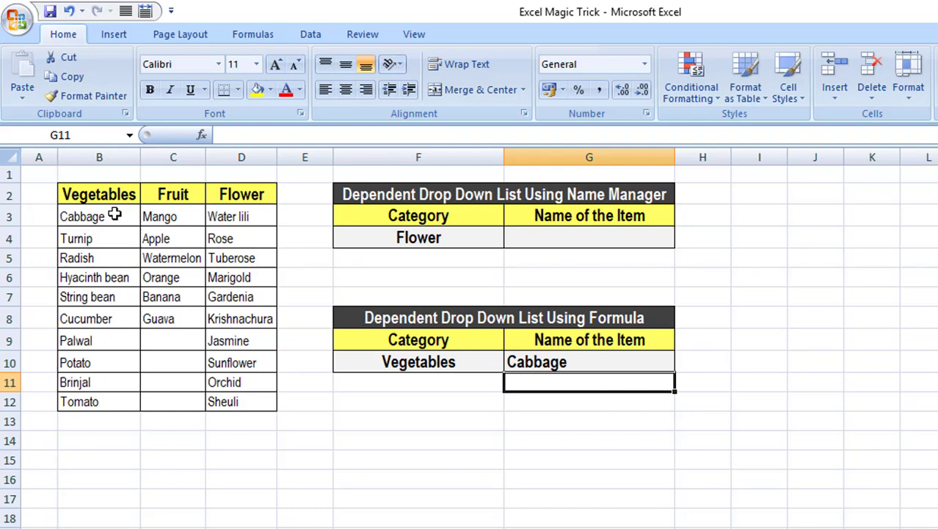
click(628, 360)
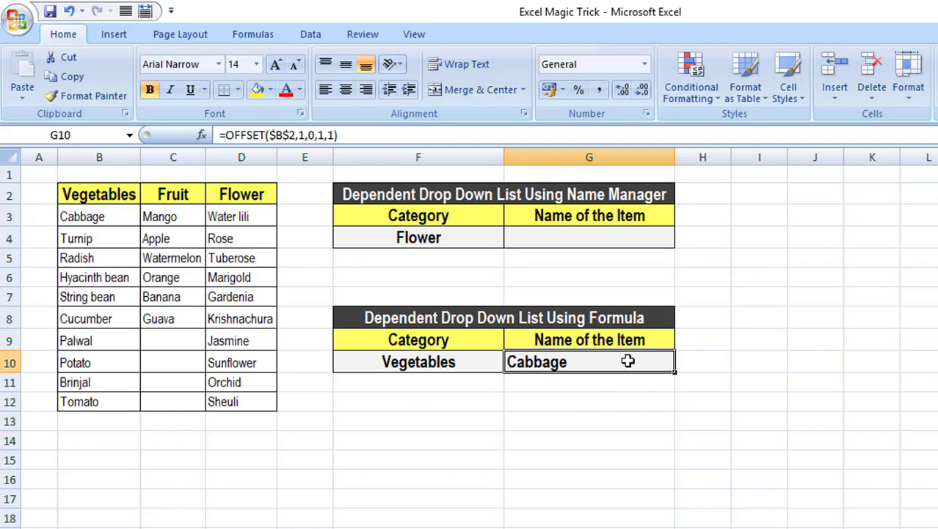
Step: Reopen G10's =OFFSET($B$2,1,0,1,1) formula for editing at its column-offset 0
double_click(619, 360)
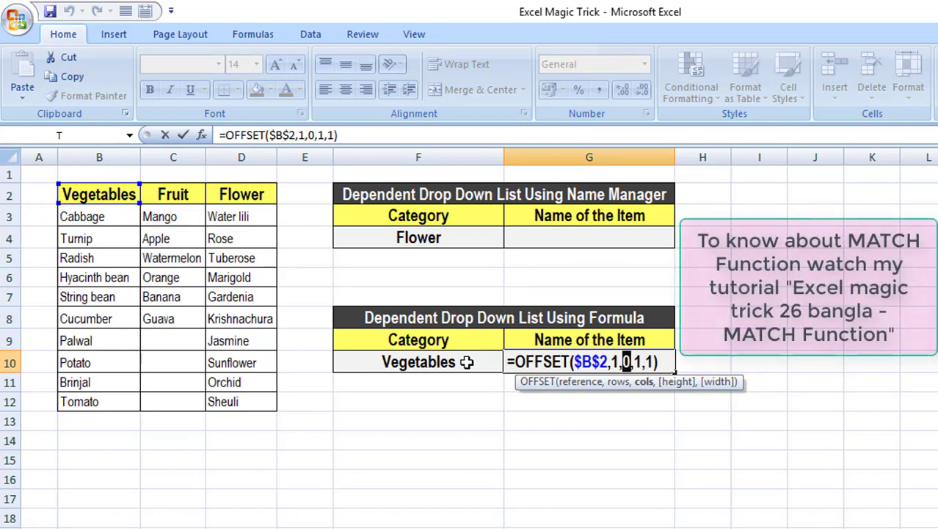
Step: Replace the column offset with MATCH($F$10,$B$2:$D$2,0) in G10's OFFSET formula
text(mat)
key(Tab)
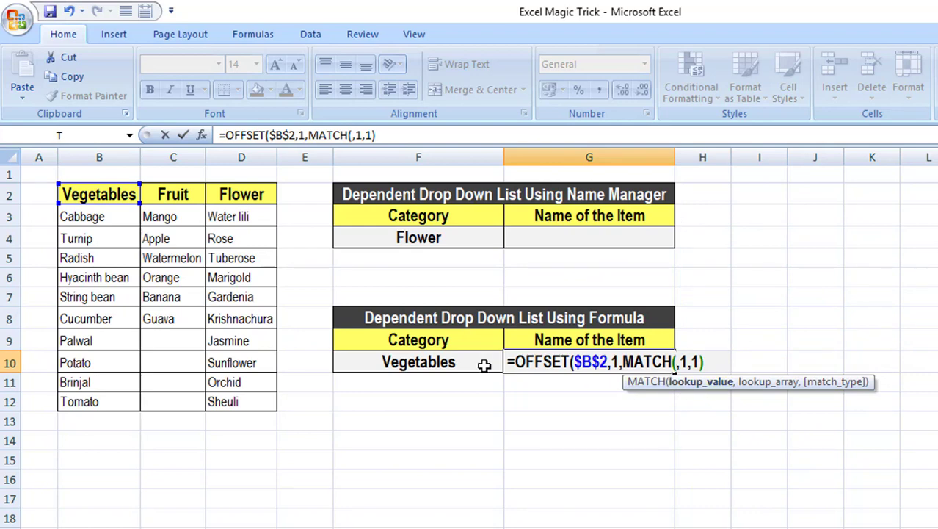
click(456, 362)
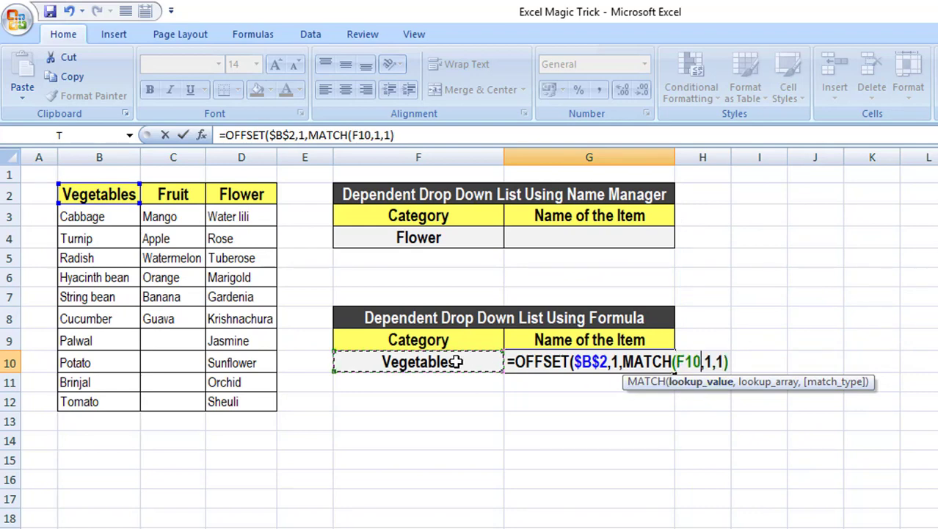
key(F4)
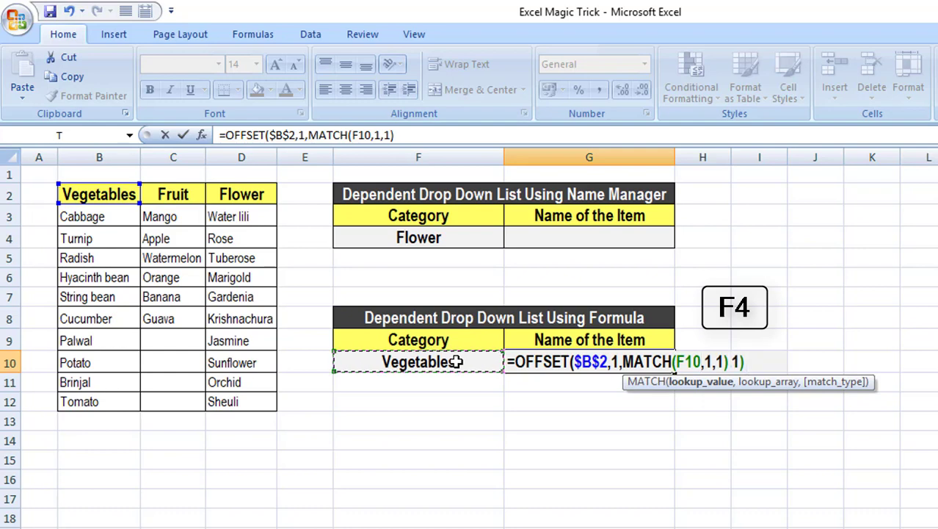
text(,)
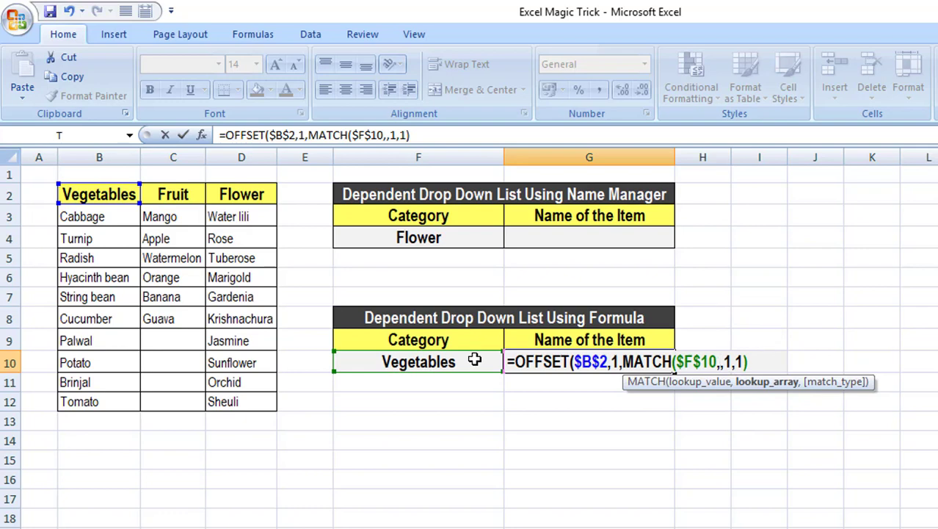
click(102, 199)
drag(102, 193, 213, 194)
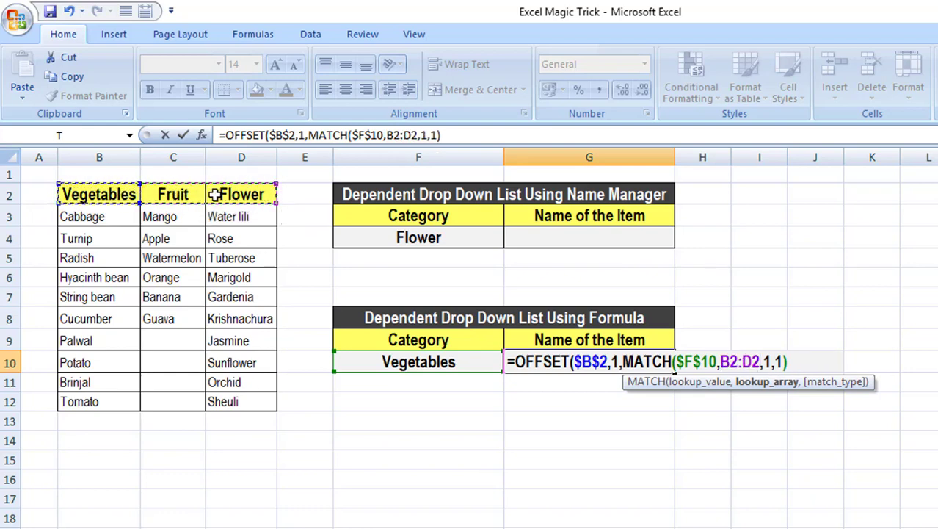
key(F4)
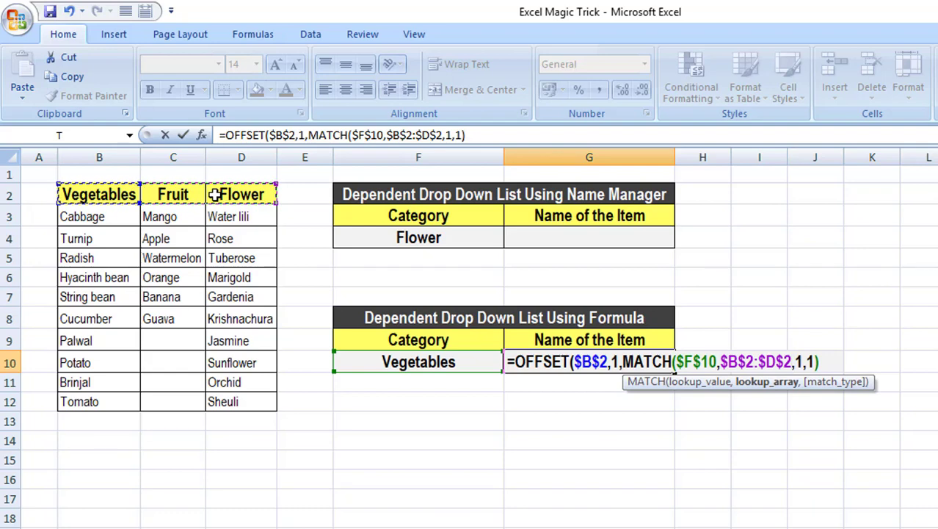
text(,)
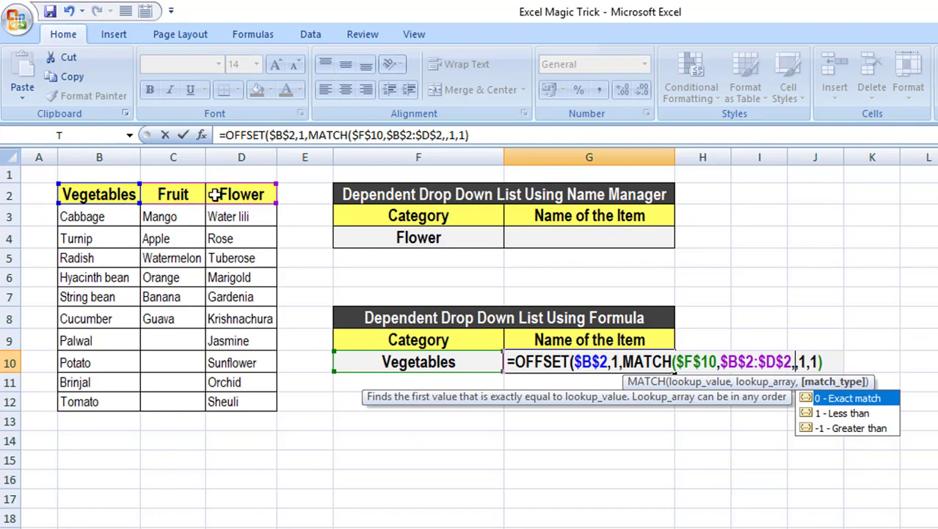
text(0)
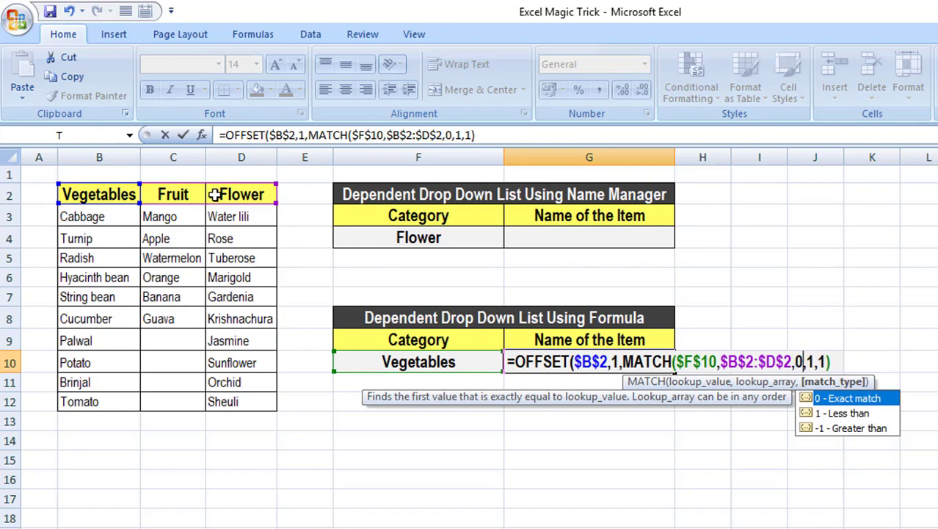
text())
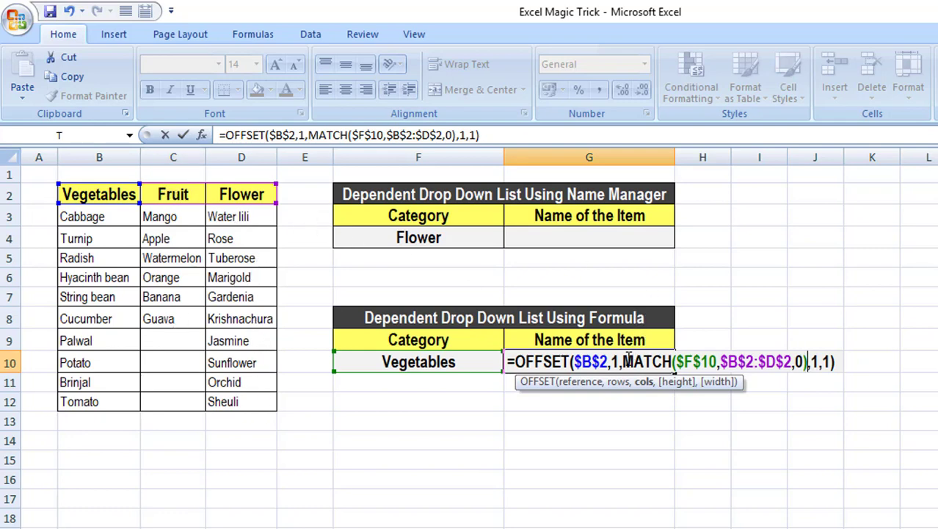
Step: Preview the MATCH term's value with F9, then restore the expression
drag(623, 361, 809, 361)
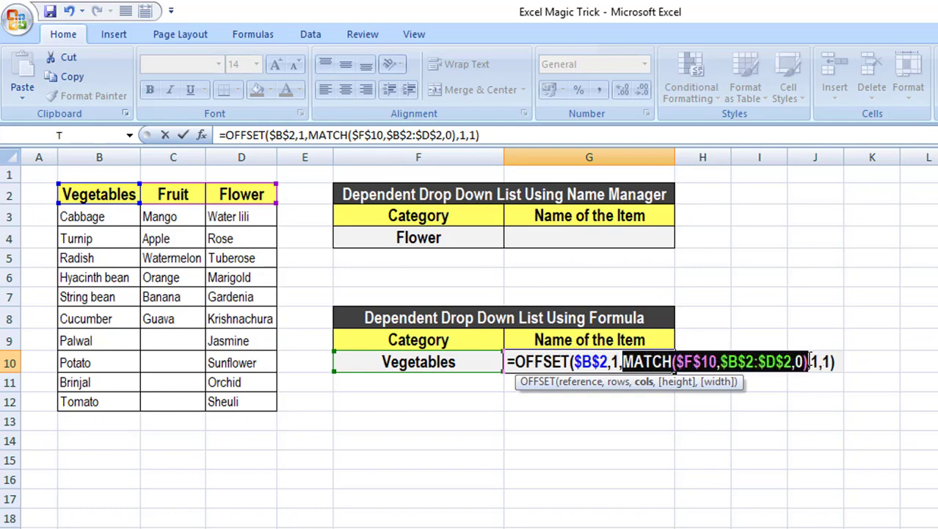
key(F9)
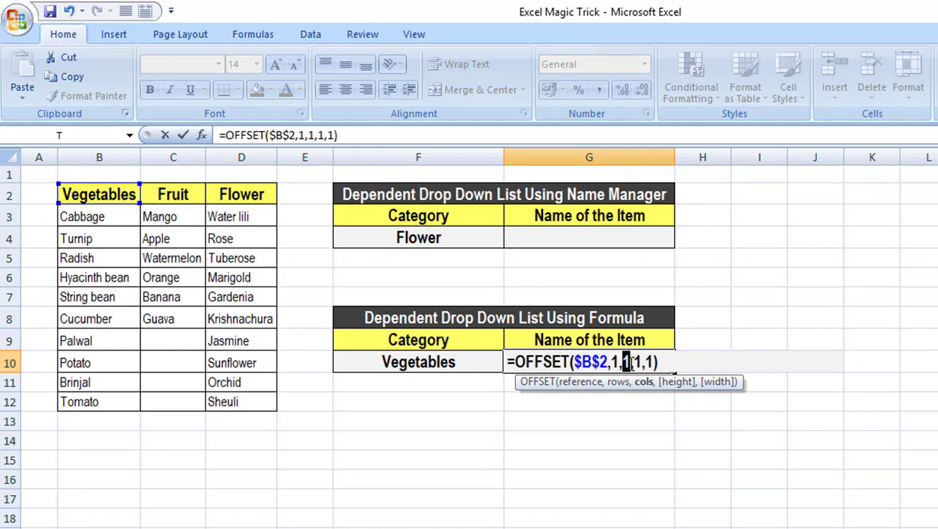
key(ctrl+z)
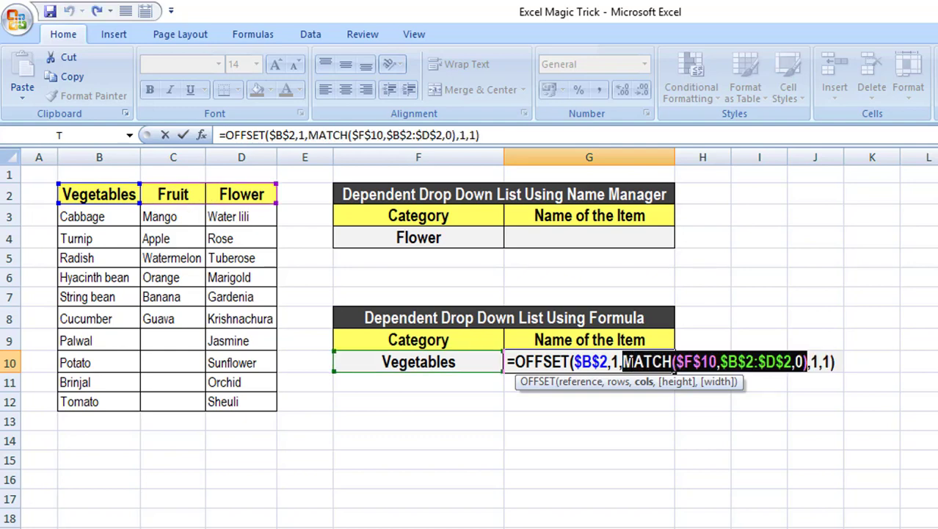
Step: Append -1 to the MATCH term, verify it gives 0, and confirm so G10 shows Cabbage
click(808, 361)
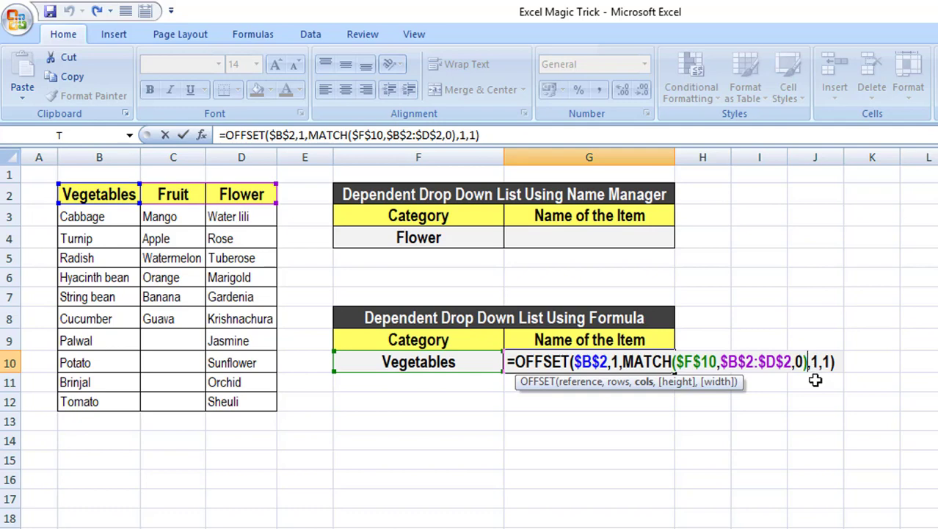
text(-1)
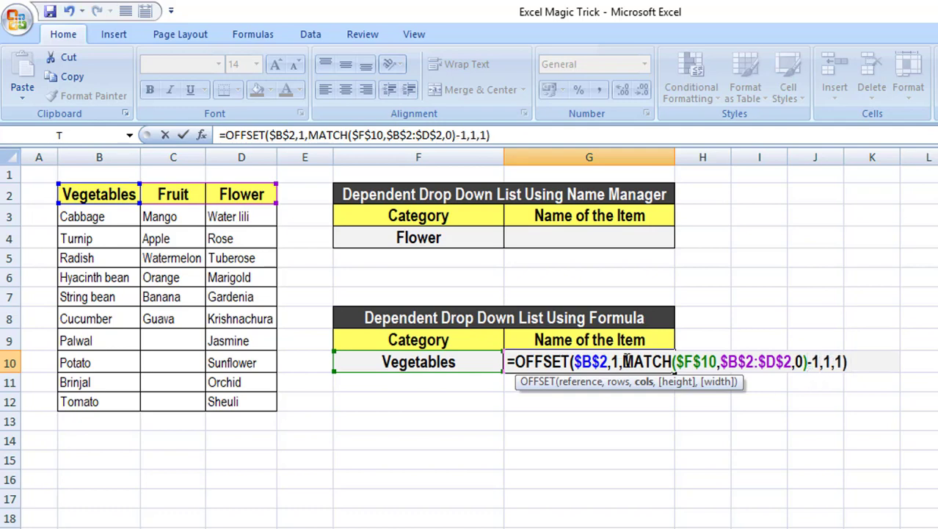
drag(626, 361, 820, 361)
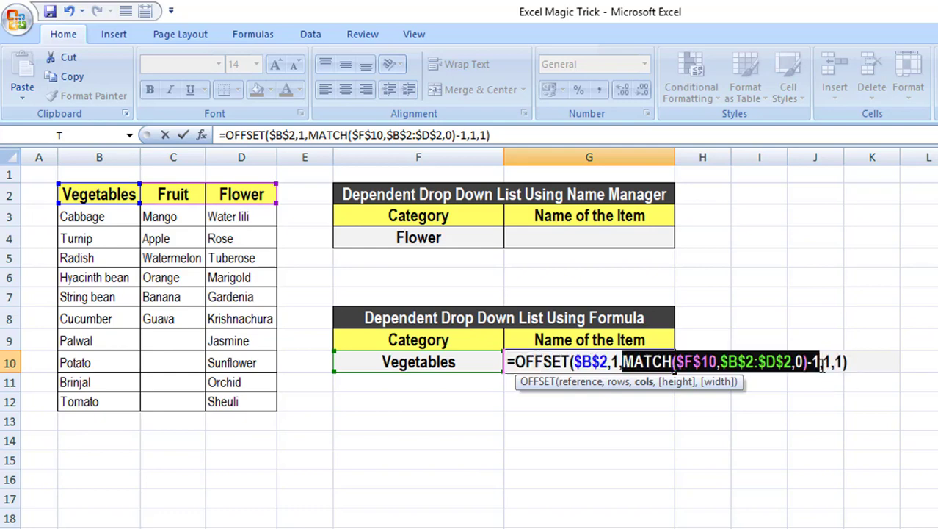
key(F9)
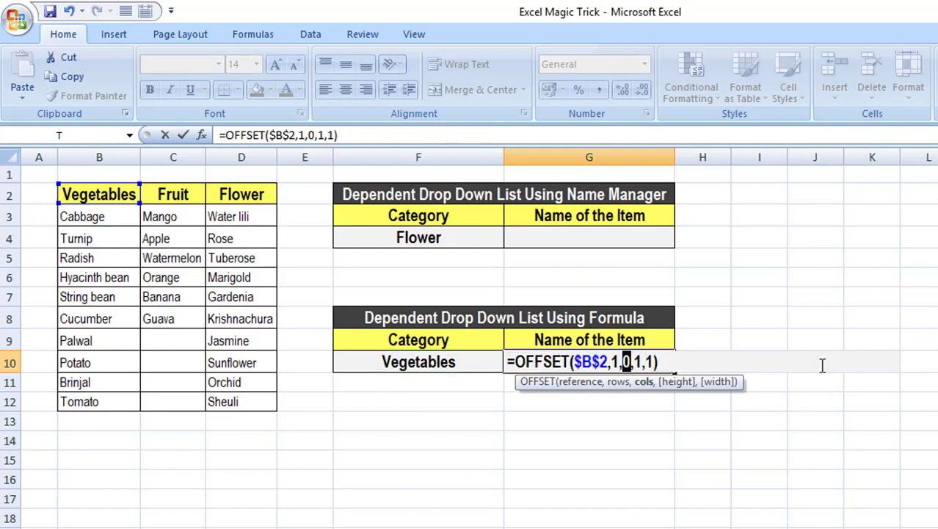
key(ctrl+z)
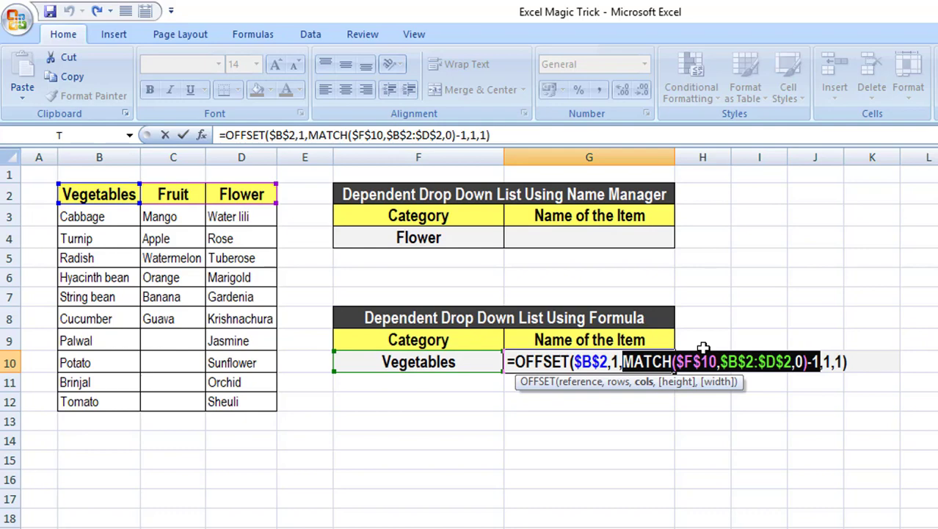
key(Return)
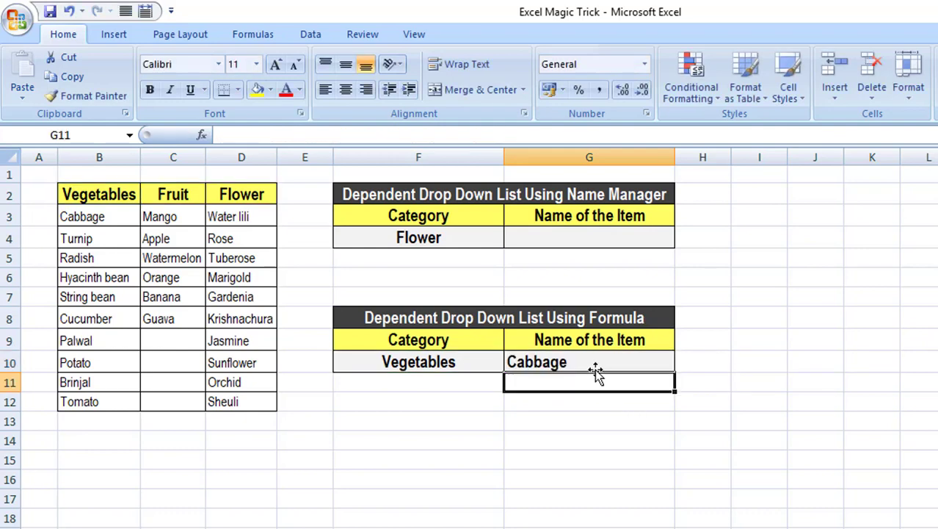
Step: Pick Fruit then Flower in F10, checking G10 shows Mango then Water lili
click(482, 361)
click(512, 364)
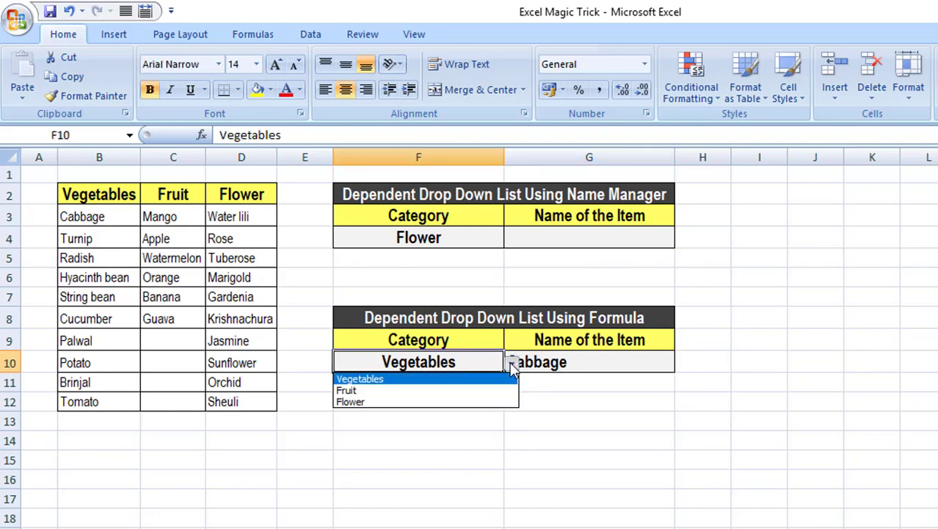
click(473, 394)
click(478, 404)
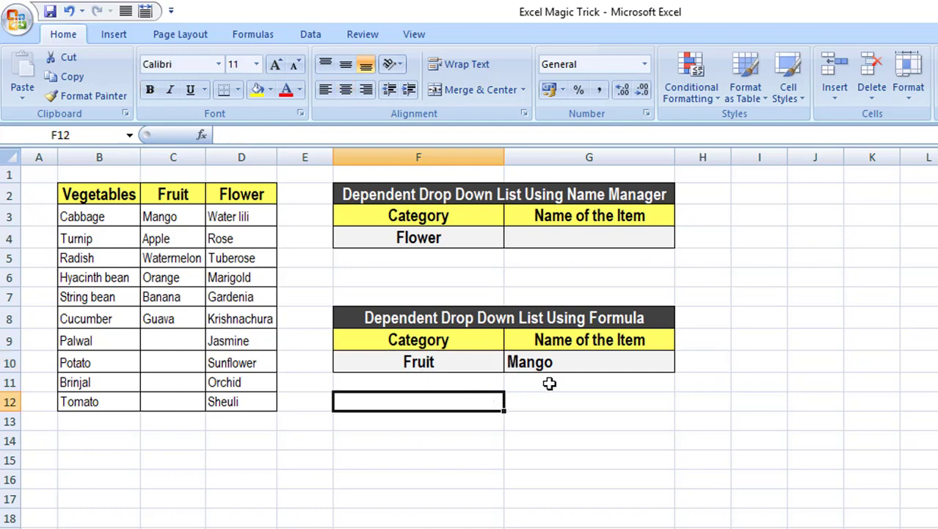
click(479, 361)
click(512, 364)
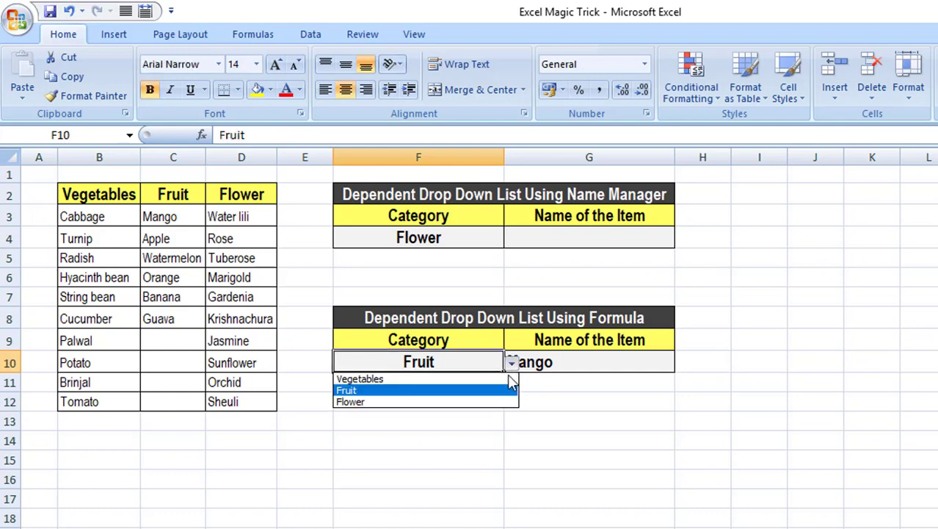
click(490, 404)
click(590, 395)
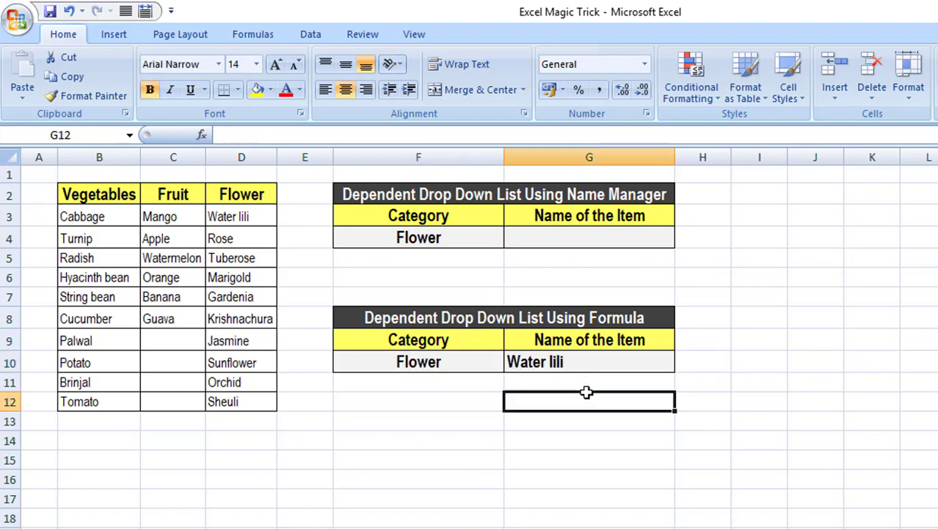
click(575, 360)
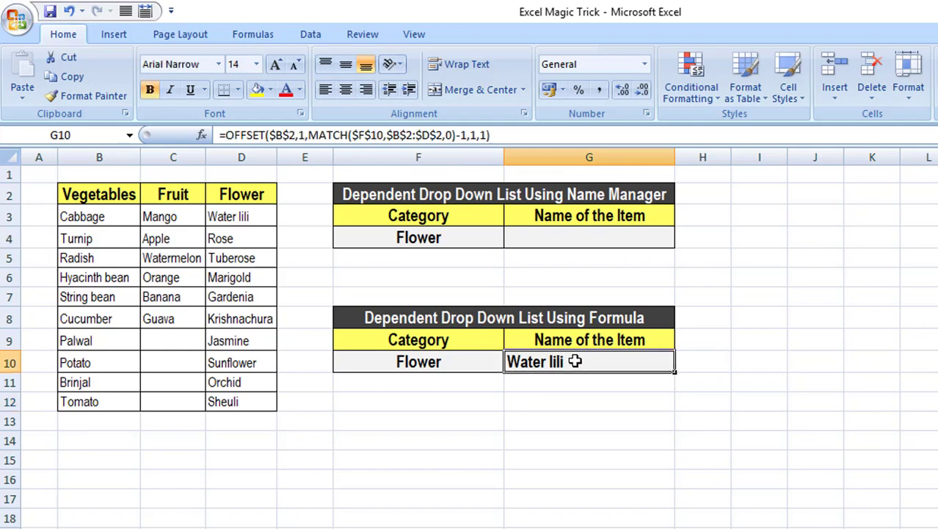
Step: Set F10 back to Vegetables and reopen G10's formula for editing
click(487, 360)
click(512, 362)
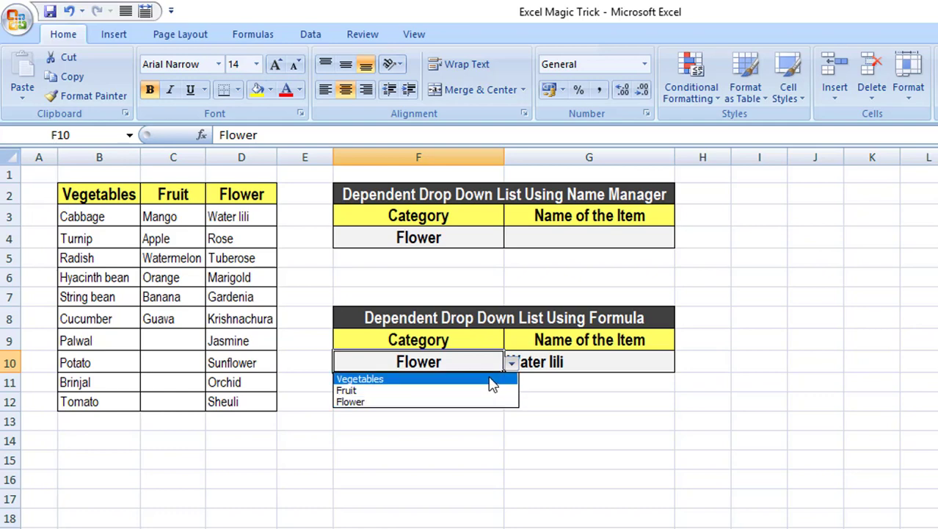
click(490, 379)
click(544, 360)
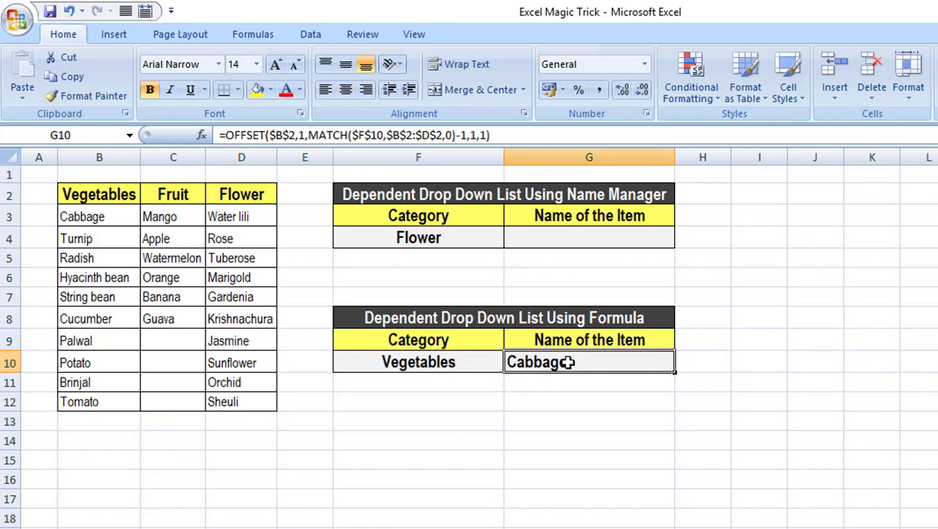
double_click(572, 361)
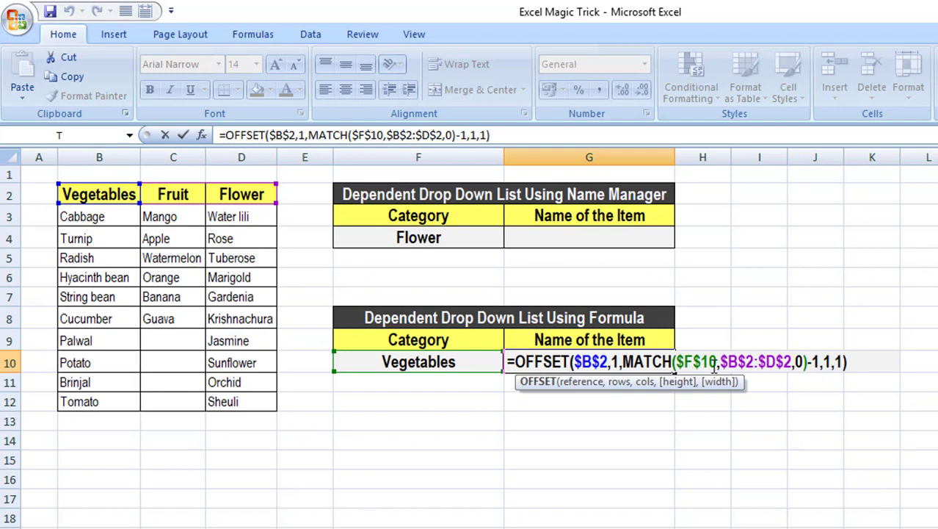
Step: Preview the whole G10 formula's result with F9, then restore it
double_click(826, 361)
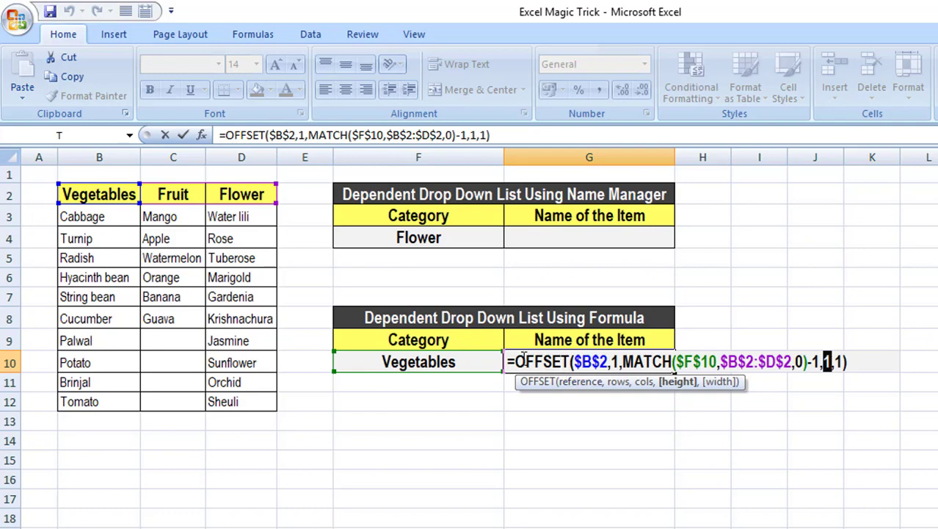
drag(512, 362, 879, 355)
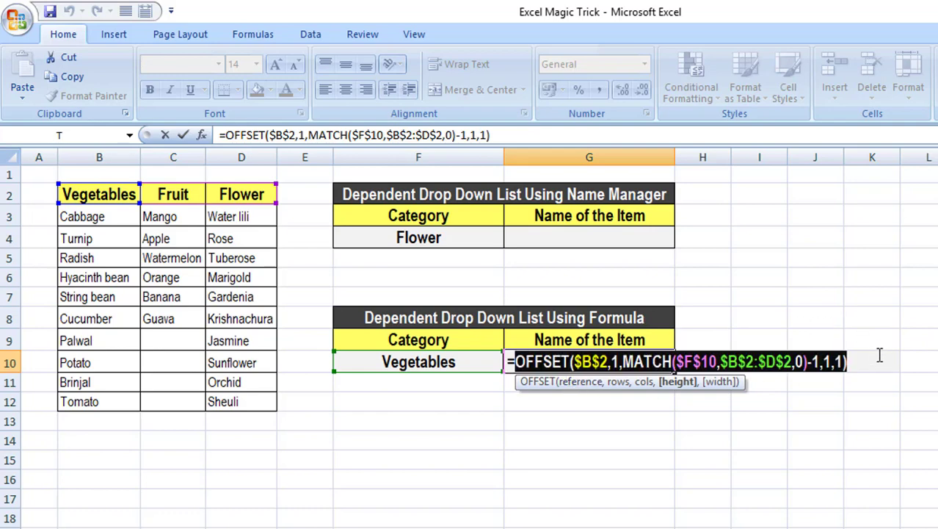
key(ctrl+c)
key(F9)
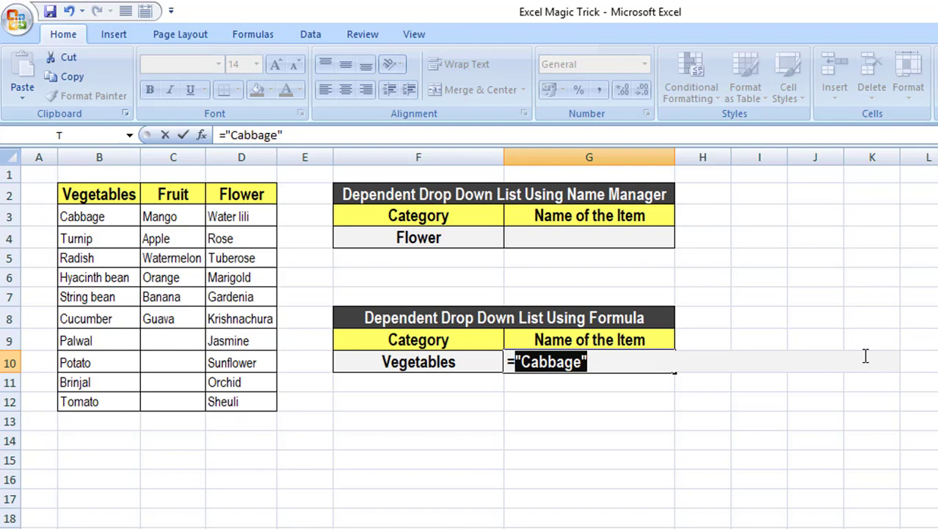
key(ctrl+z)
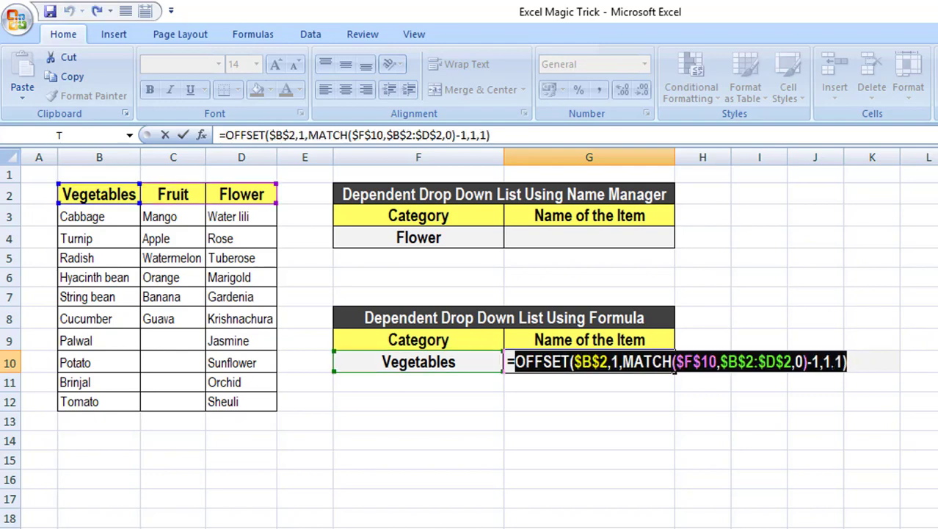
Step: Change the OFFSET height to 5 and preview the list Cabbage through String bean
click(825, 361)
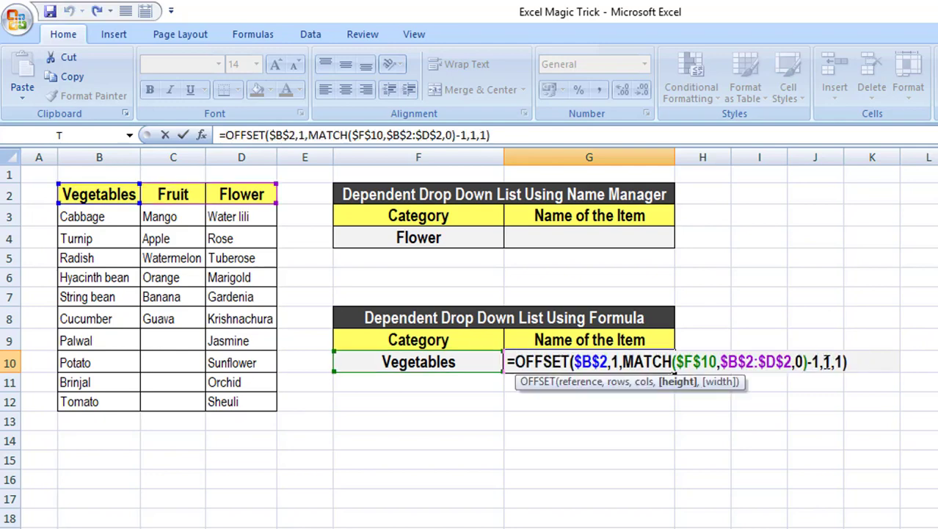
double_click(828, 361)
text(5)
drag(517, 361, 905, 355)
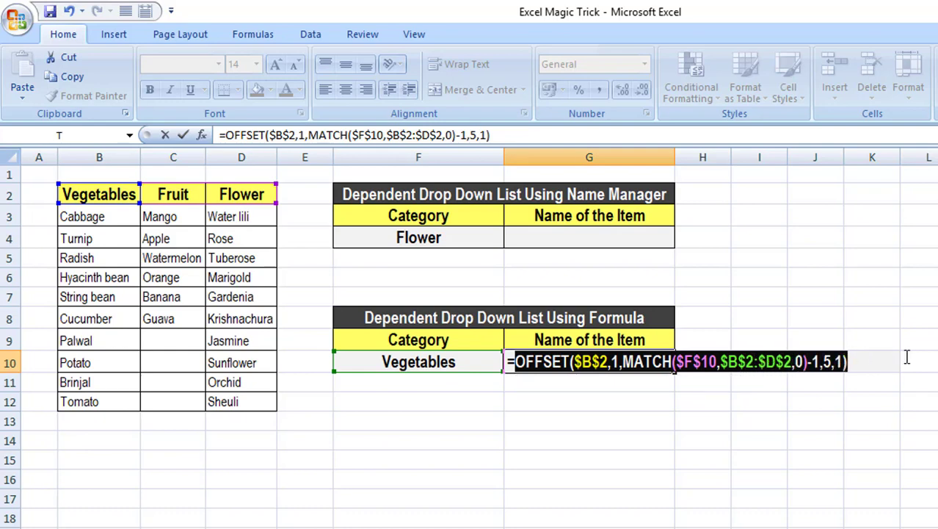
key(F9)
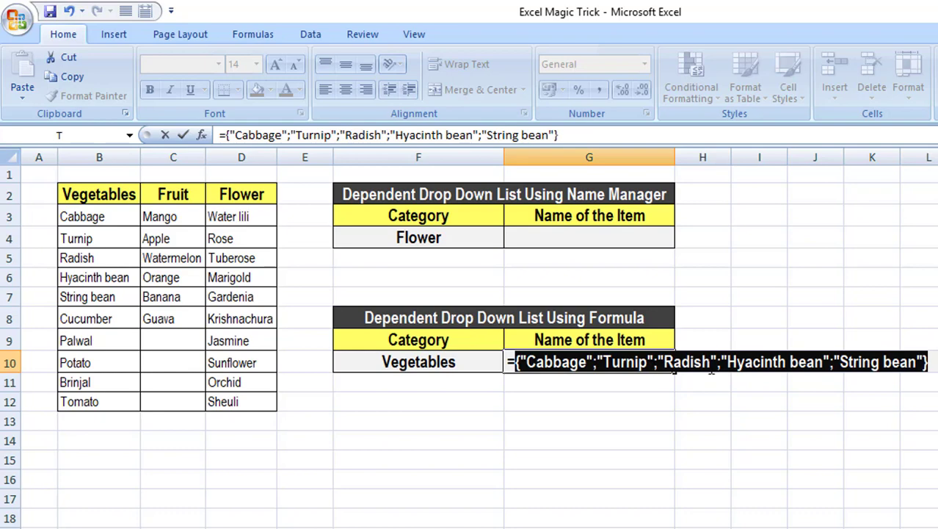
key(ctrl+z)
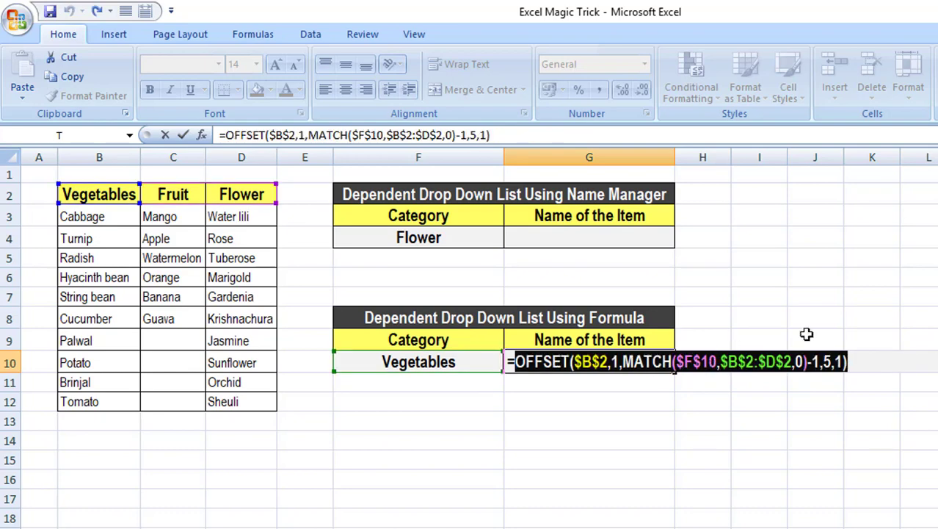
Step: Replace the height 5 with COUNTIF($B$3:$B$20,"?*") to count filled vegetable cells
click(826, 361)
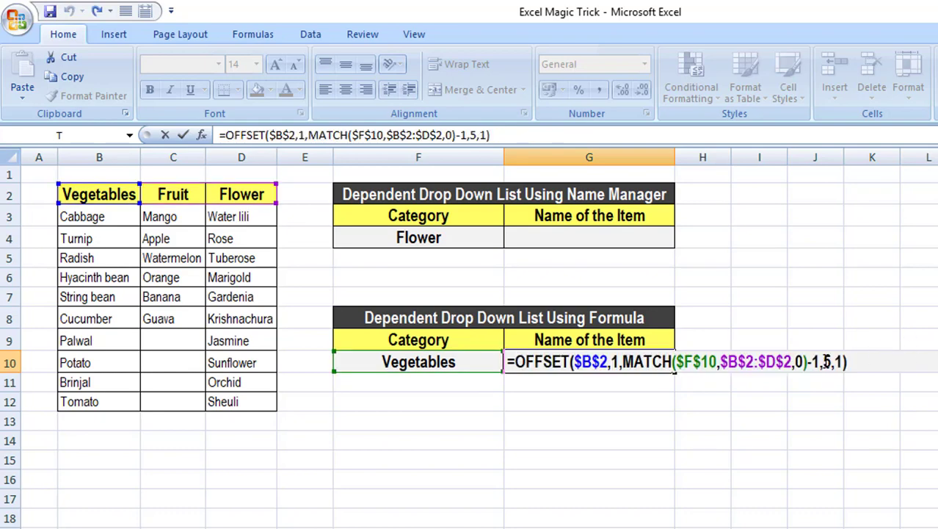
double_click(826, 361)
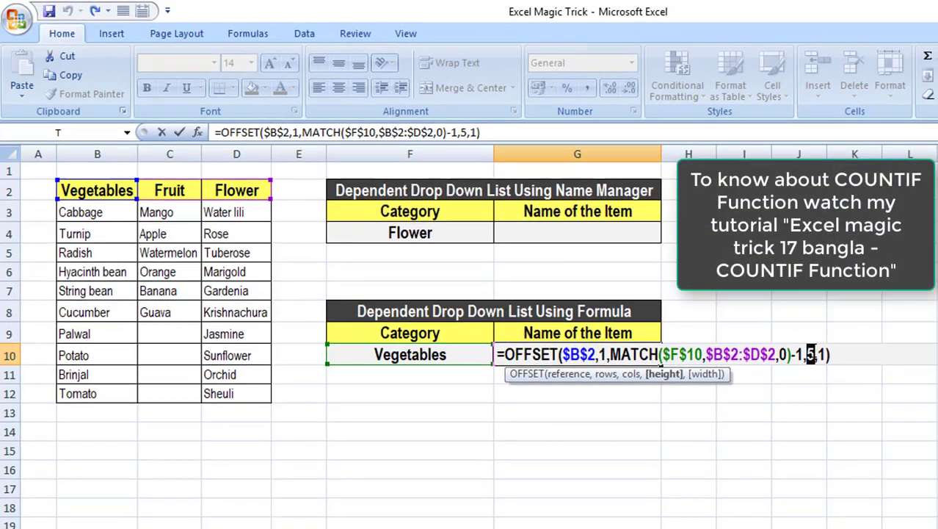
text(co)
text(un)
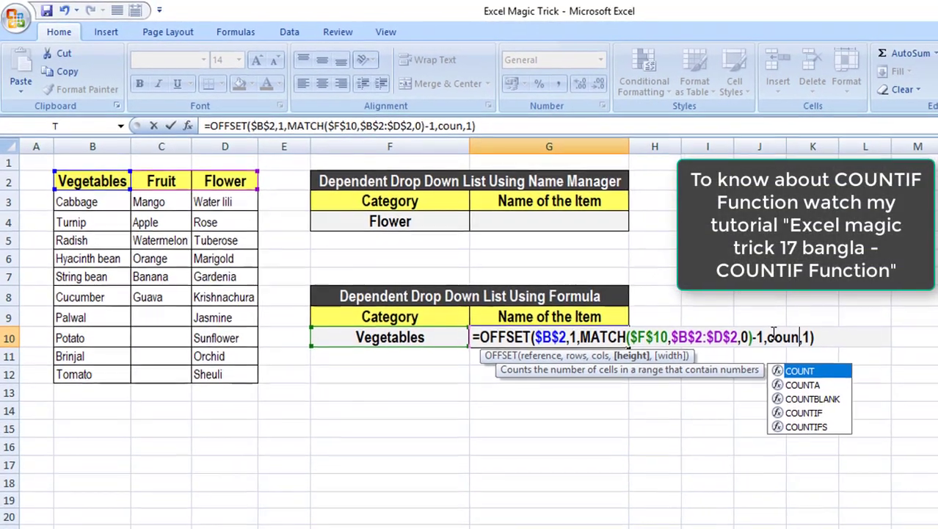
text(tif)
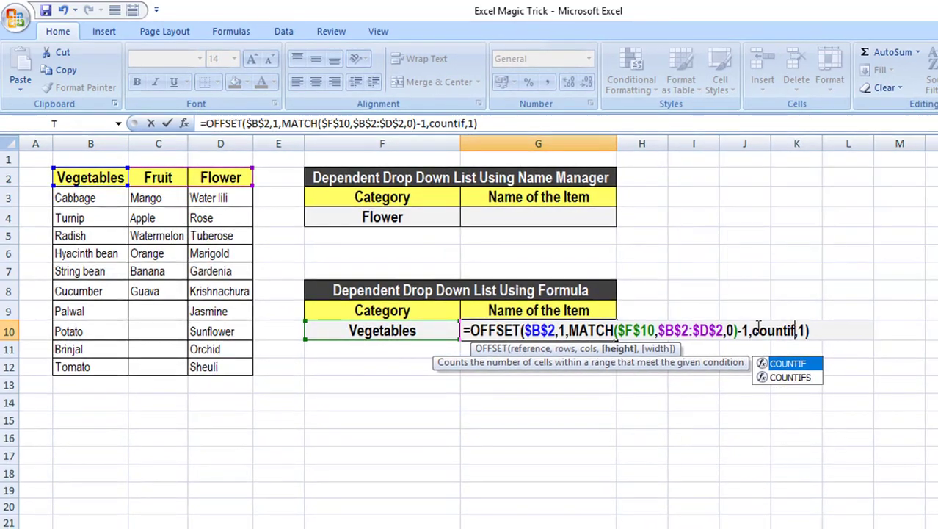
key(Tab)
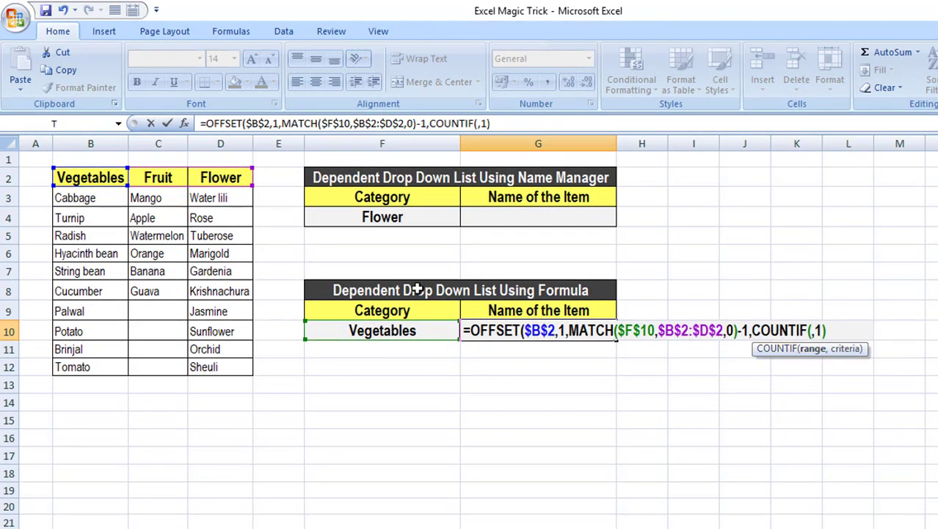
drag(77, 200, 91, 508)
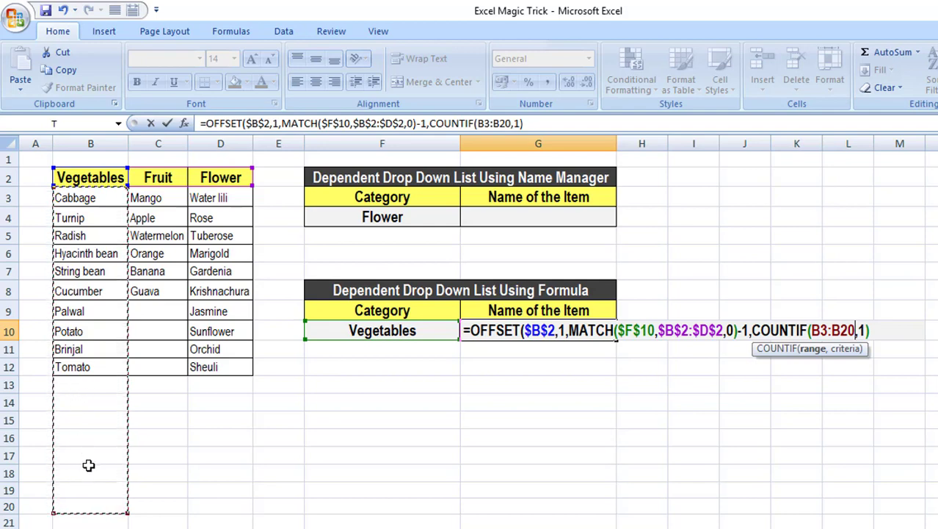
key(F4)
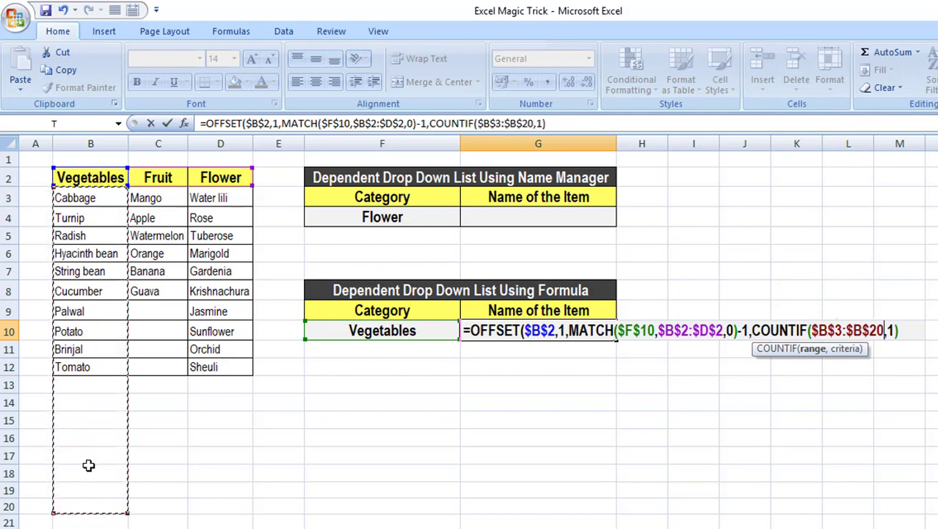
text(,)
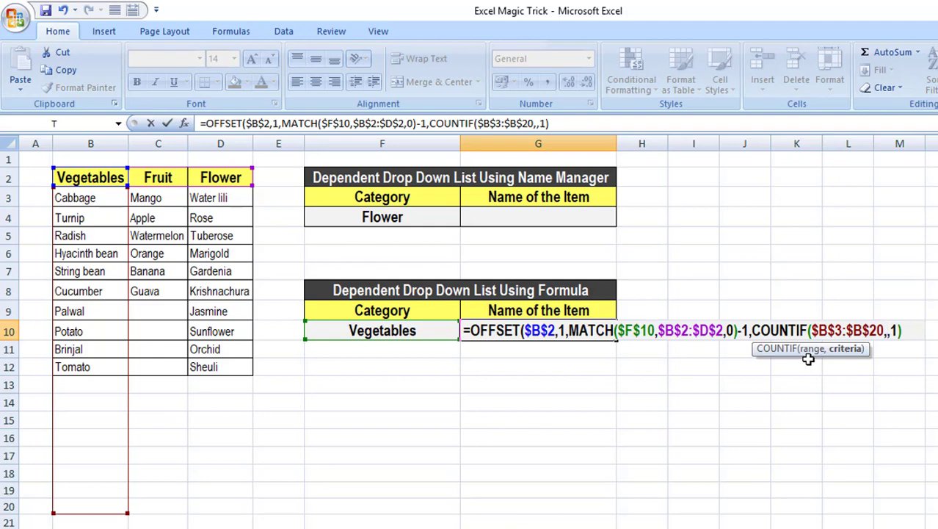
text("?*)
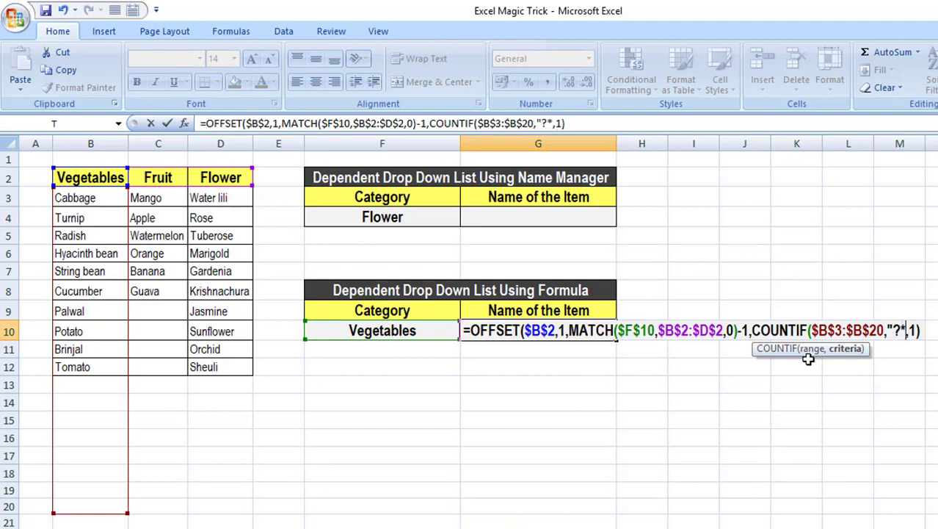
text(")
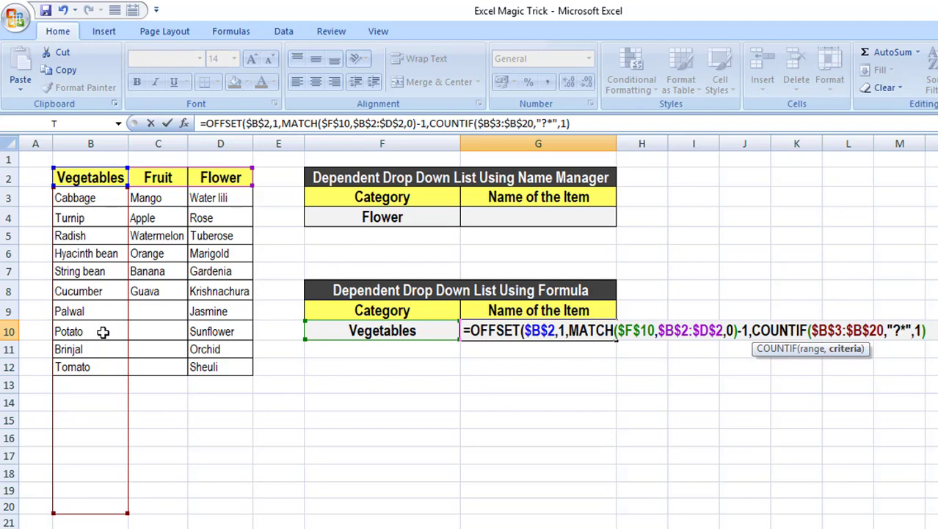
text())
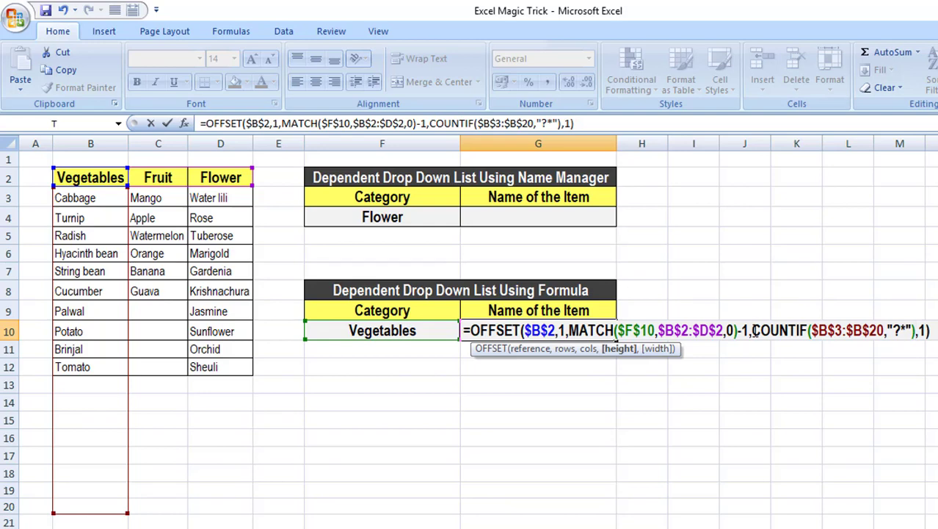
Step: Check that the COUNTIF term evaluates to 10, then restore it
drag(754, 330, 918, 329)
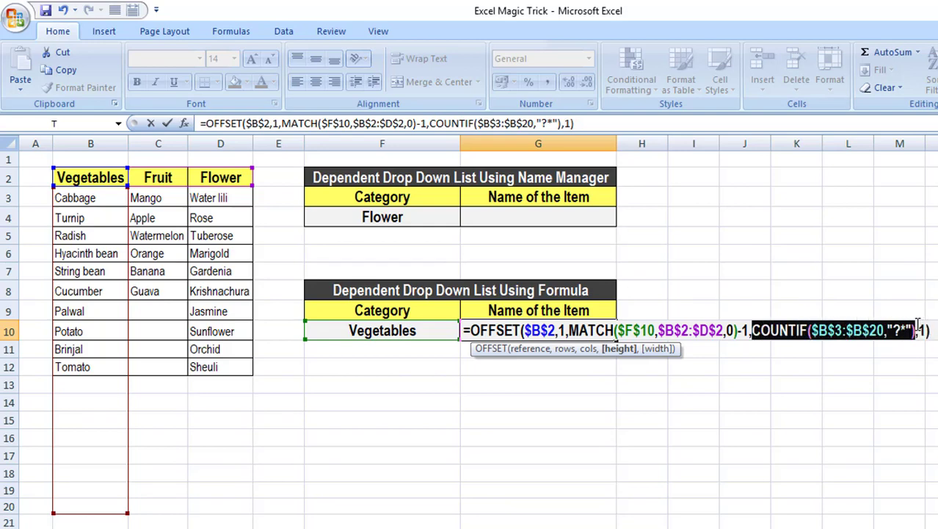
key(F9)
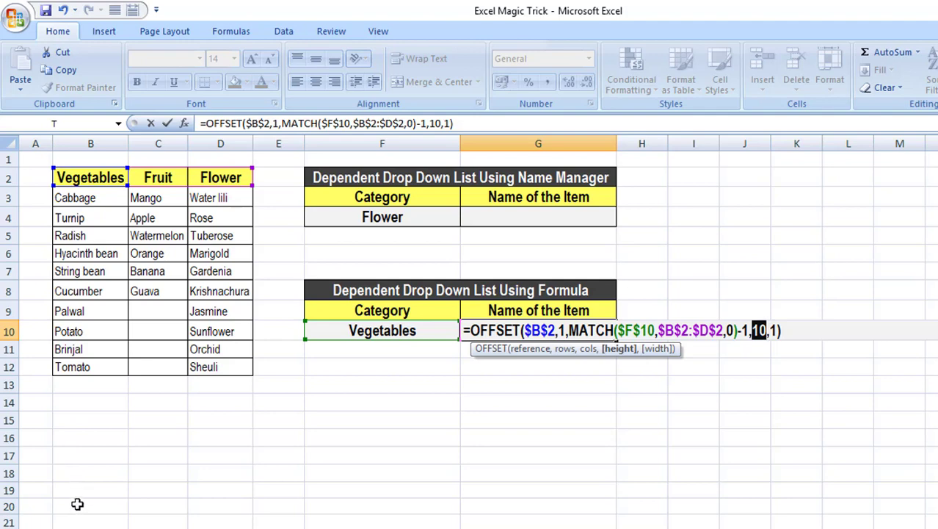
key(ctrl+v)
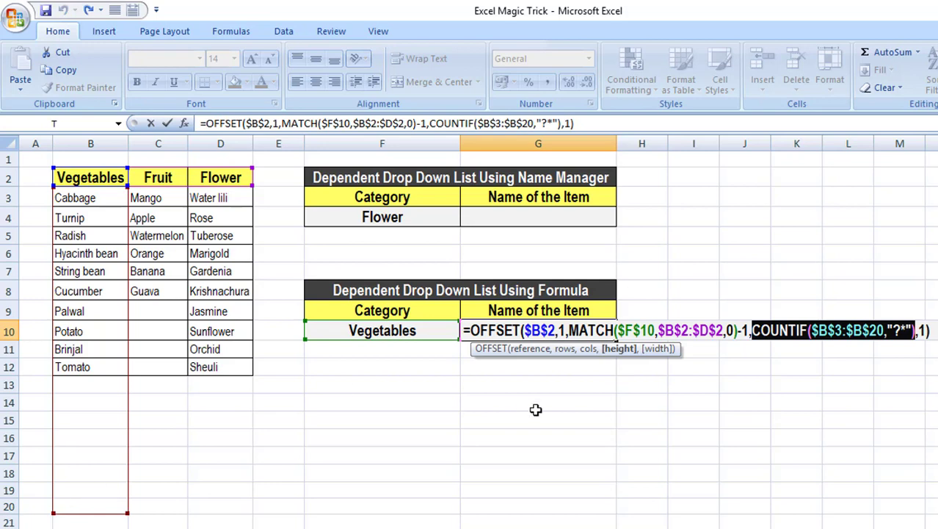
Step: Change the COUNTIF range to $c$3:$c$20 and check it gives 6
click(829, 331)
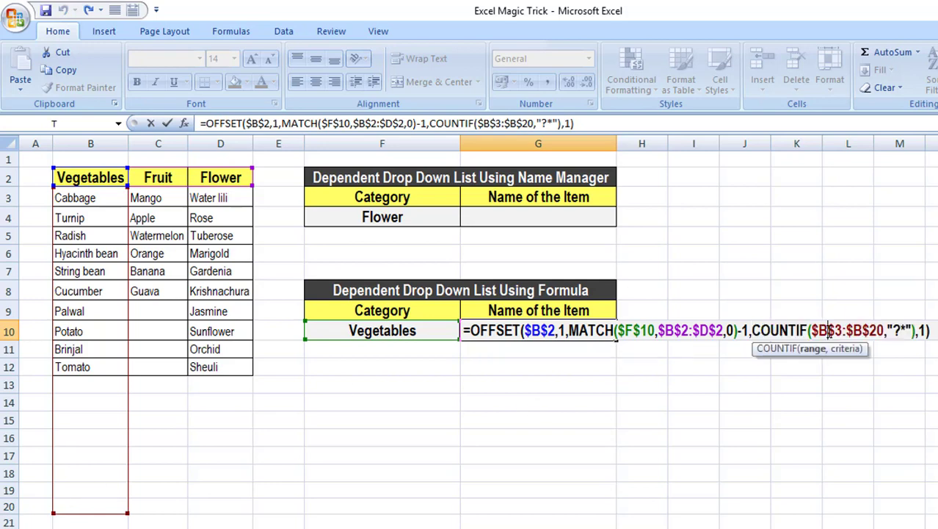
key(BackSpace)
text(c)
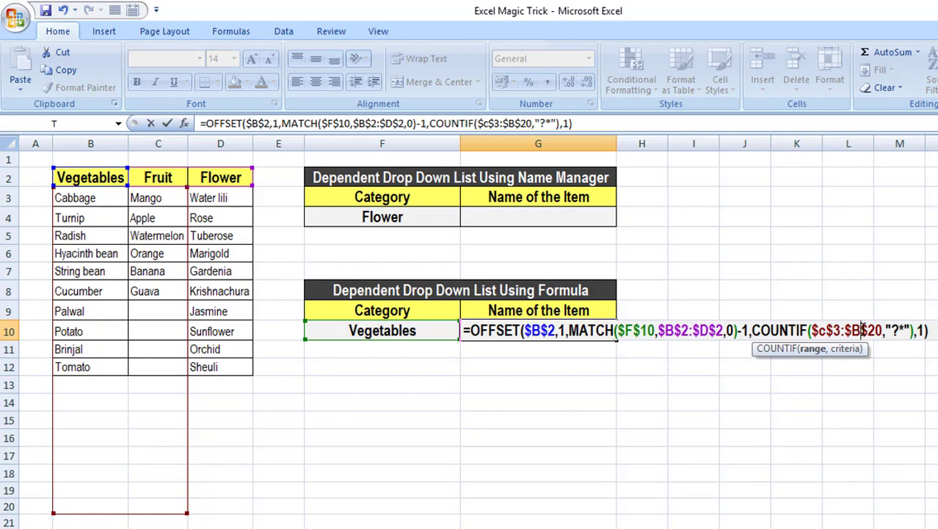
click(862, 330)
key(BackSpace)
text(c)
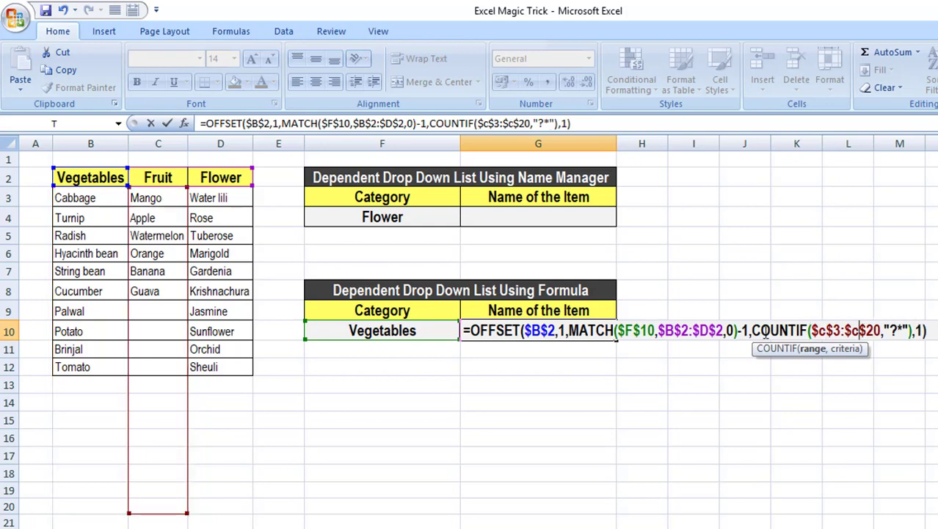
drag(753, 331, 916, 330)
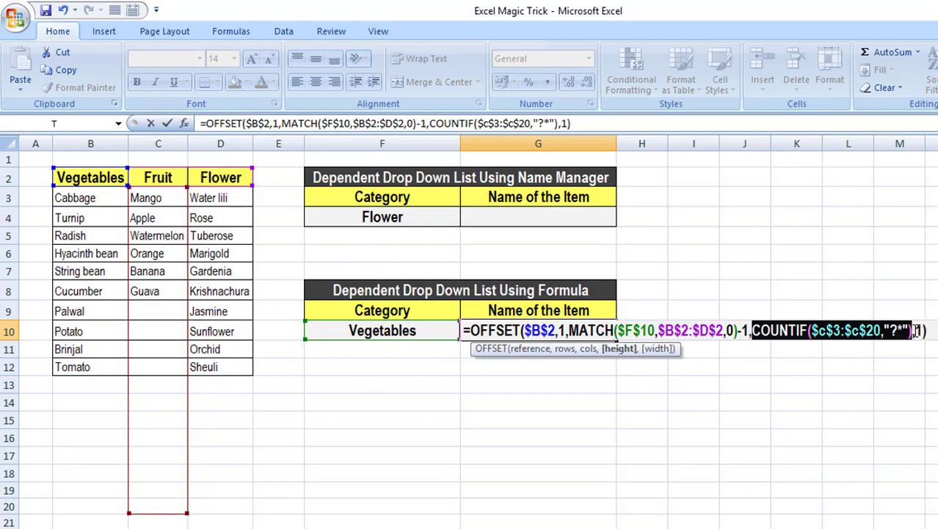
text(6)
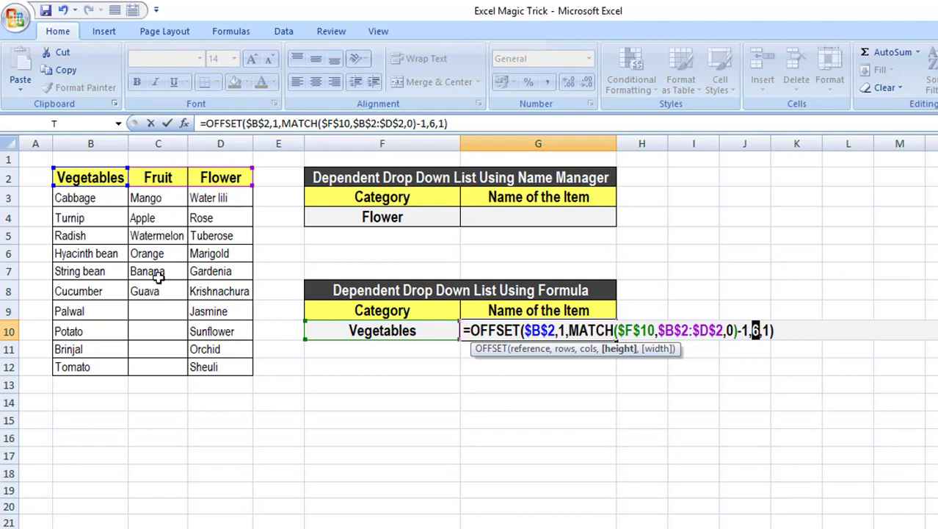
key(ctrl+z)
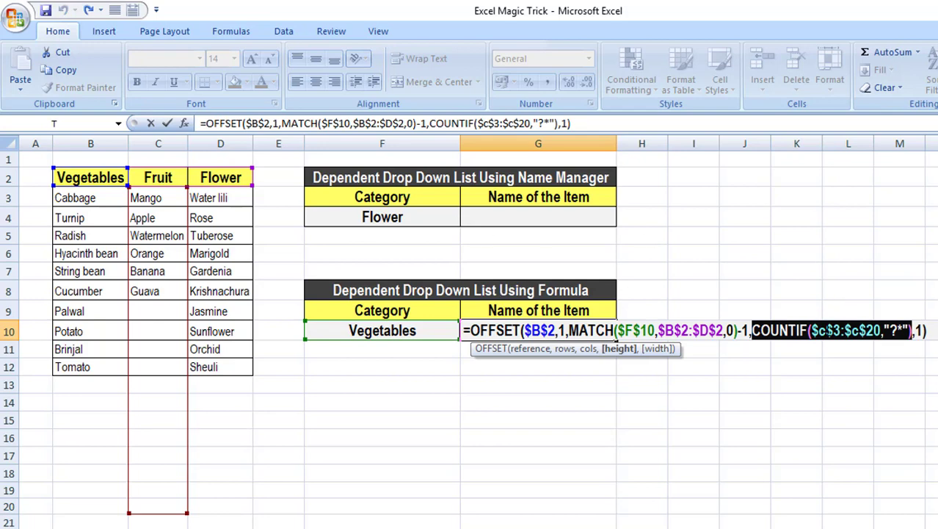
Step: Replace the COUNTIF range with a nested OFFSET($B$2,1, and begin a MATCH for its column
drag(810, 331, 887, 329)
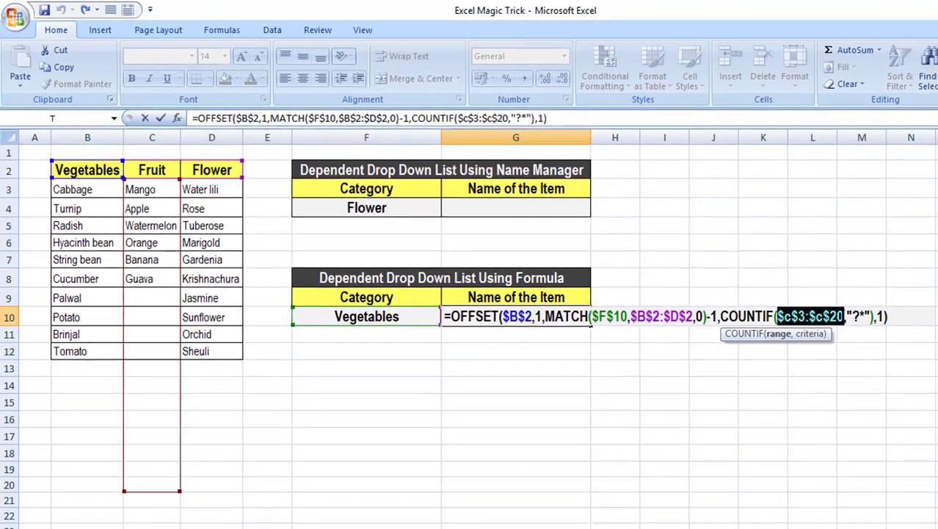
text(off)
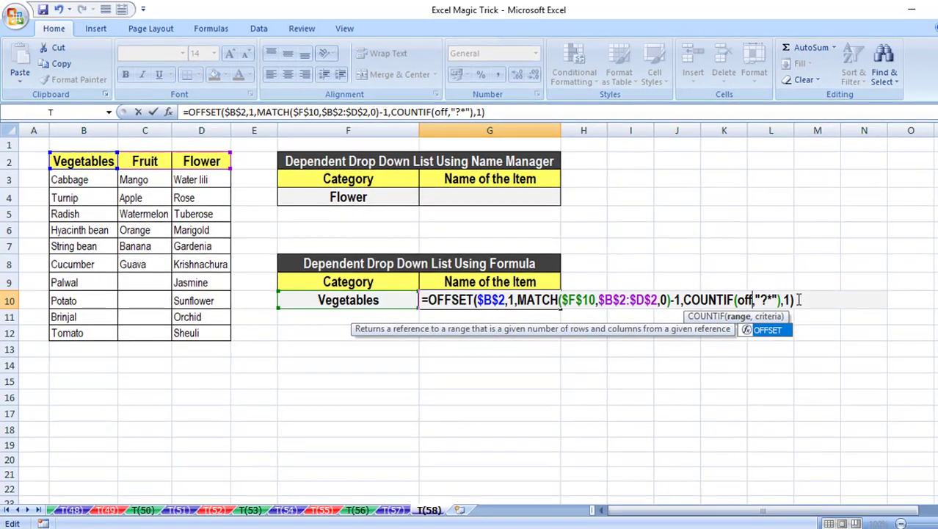
key(Tab)
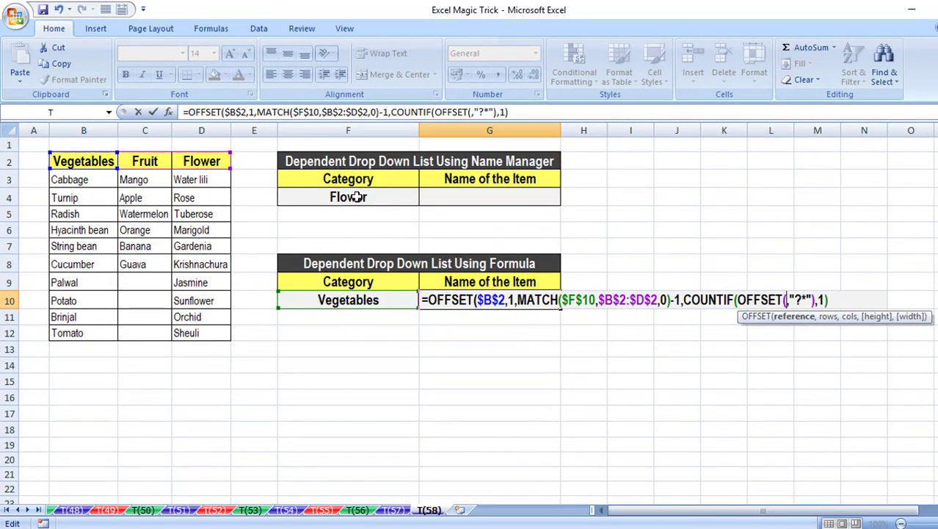
click(73, 161)
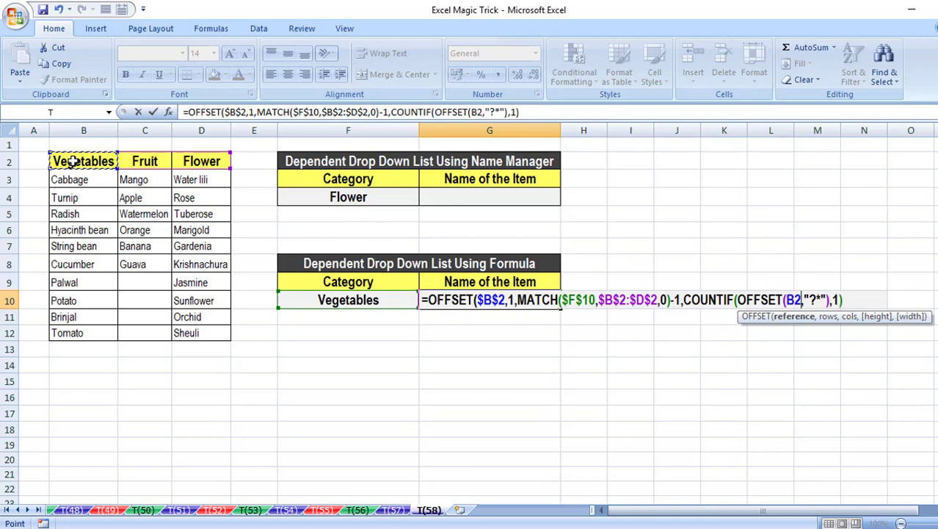
key(F4)
text(,)
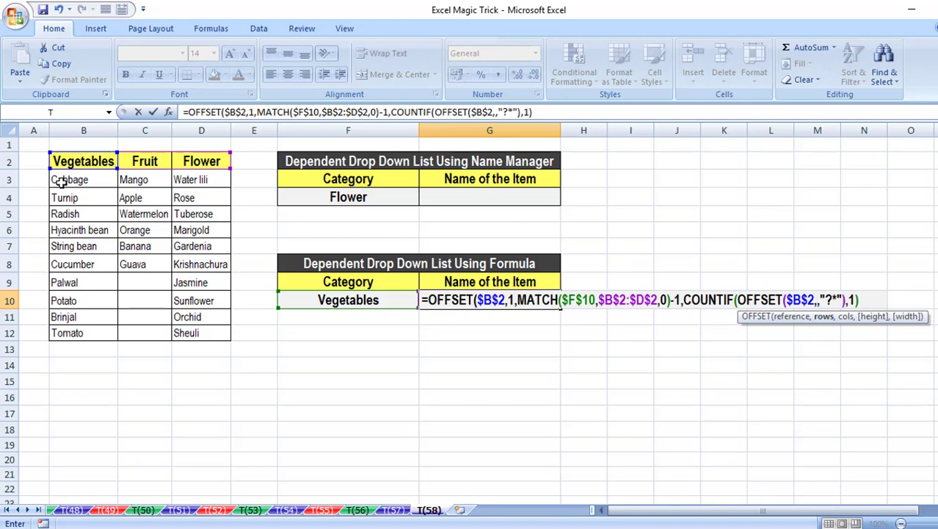
text(1)
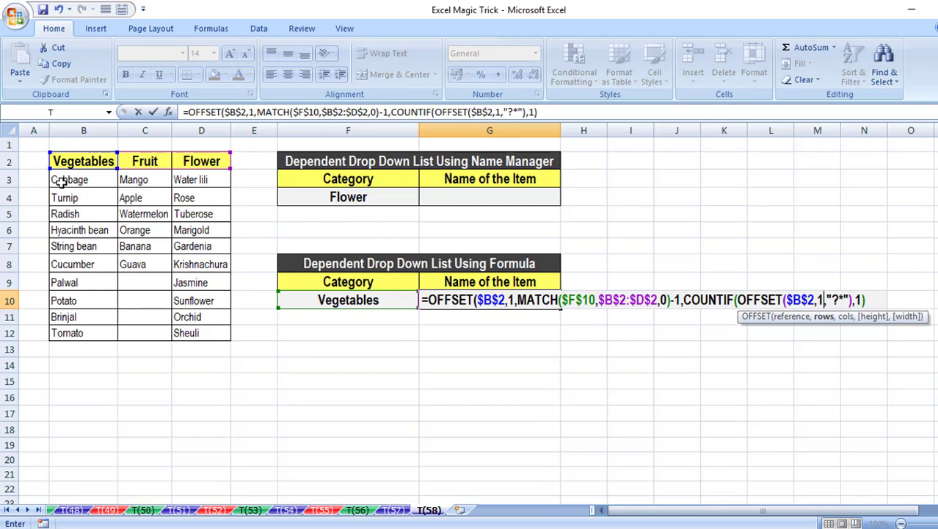
text(,)
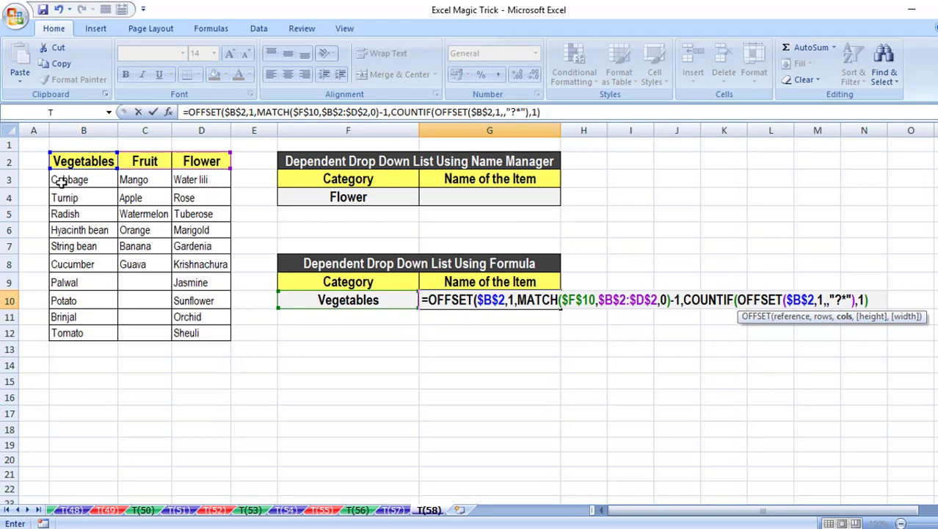
text(match)
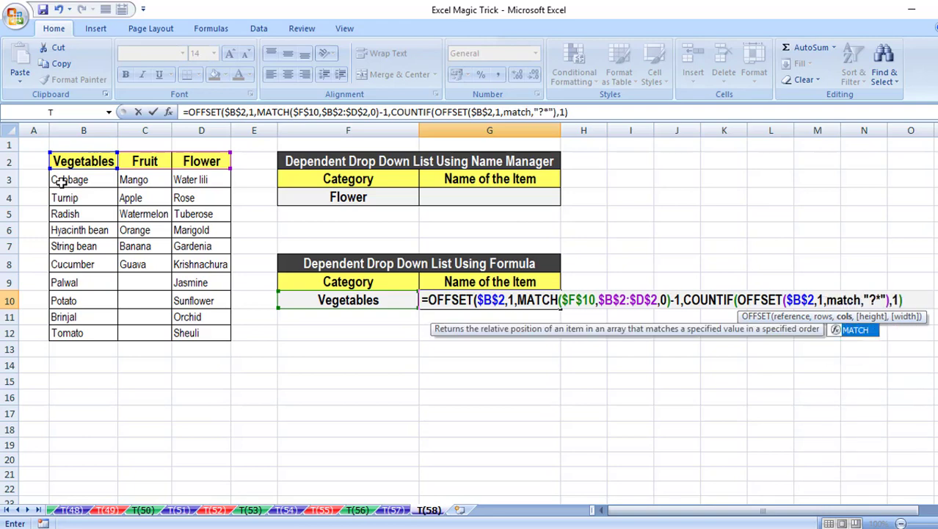
Step: Complete the nested column offset as MATCH($F$10,$B$2:$D$2,0)
key(Tab)
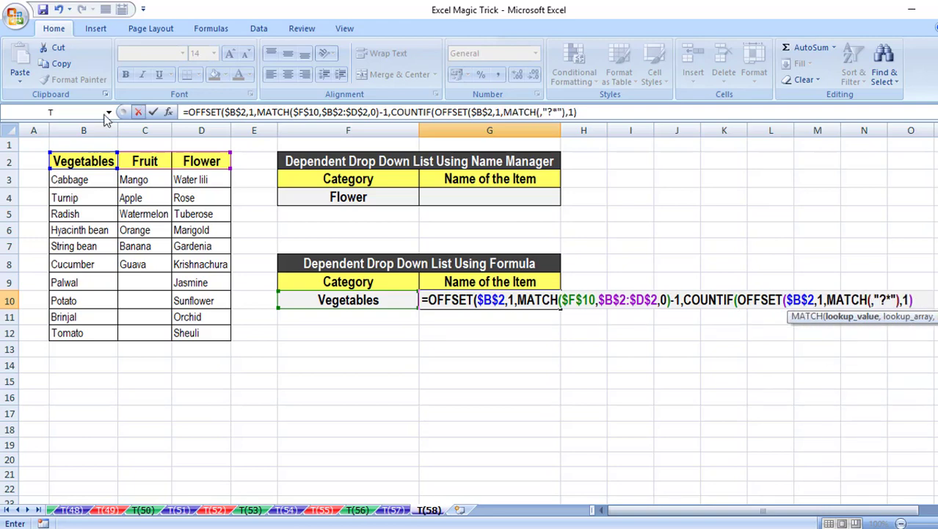
click(328, 300)
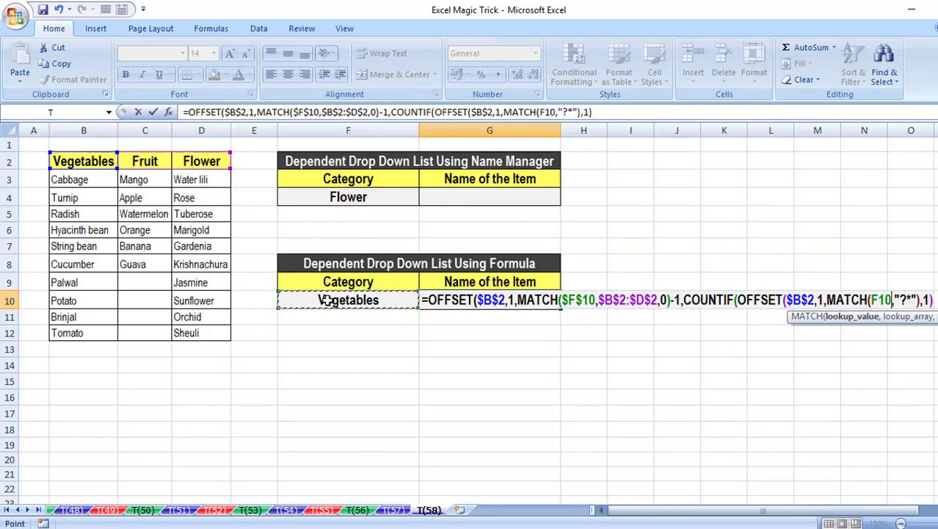
key(F4)
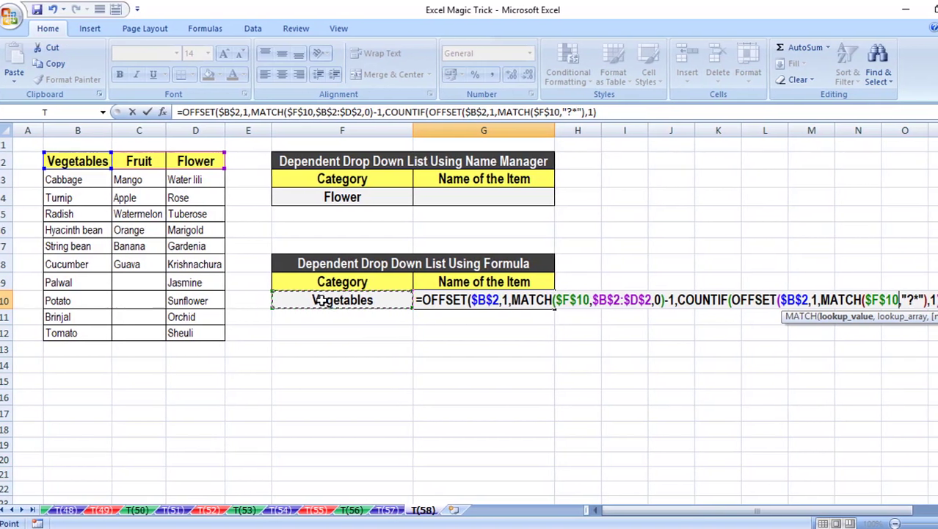
text(,)
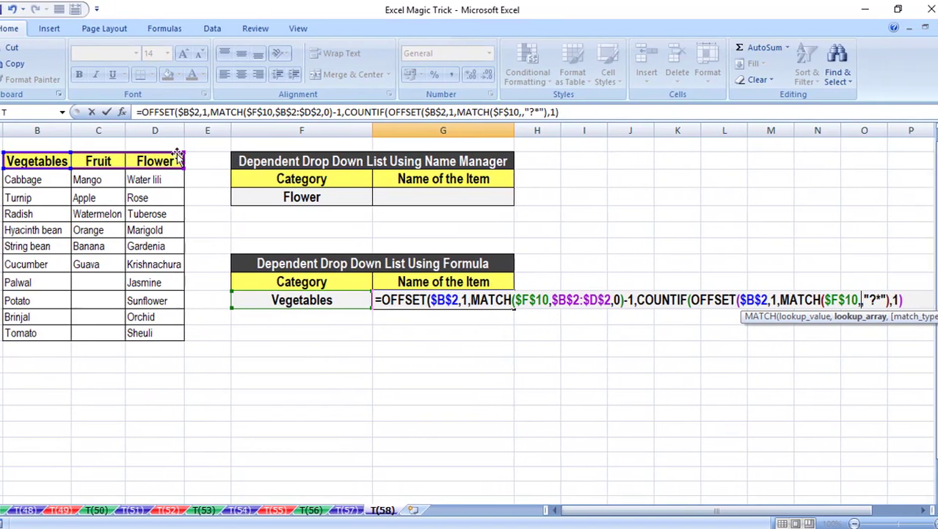
drag(46, 158, 126, 161)
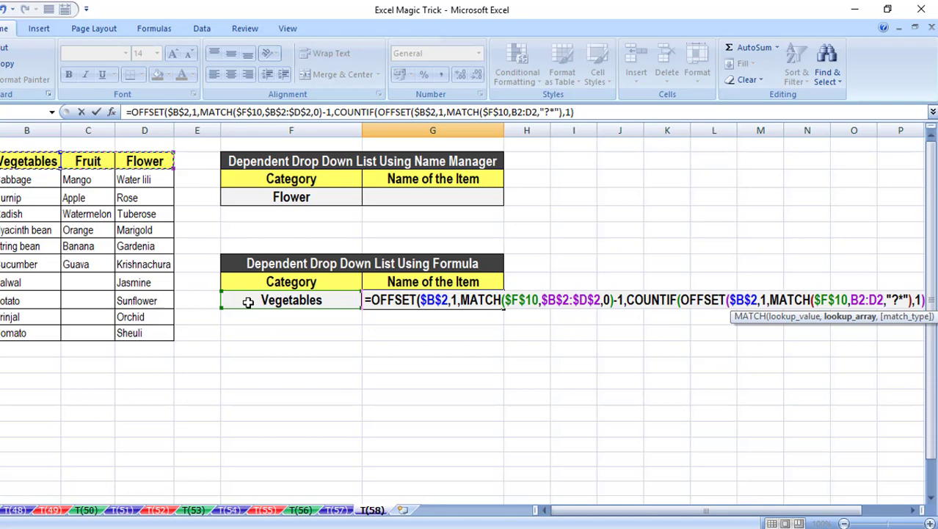
key(F4)
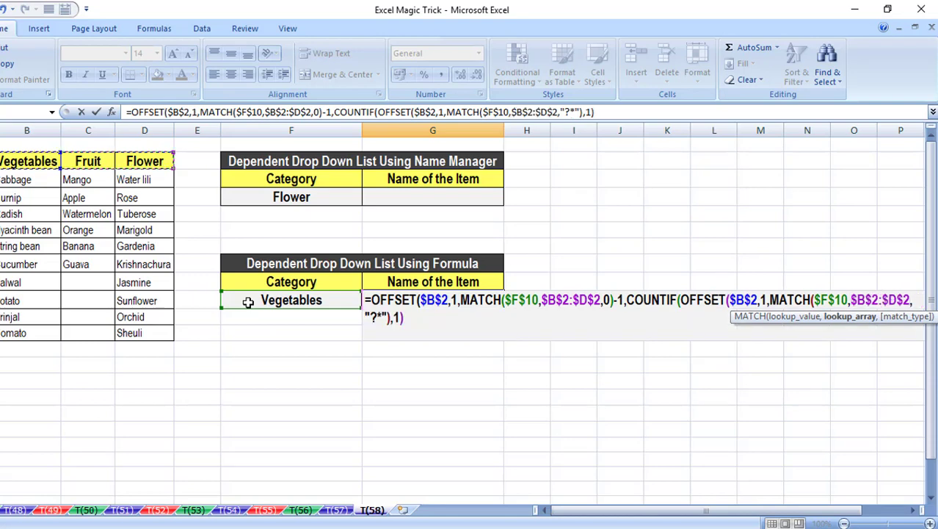
text(,)
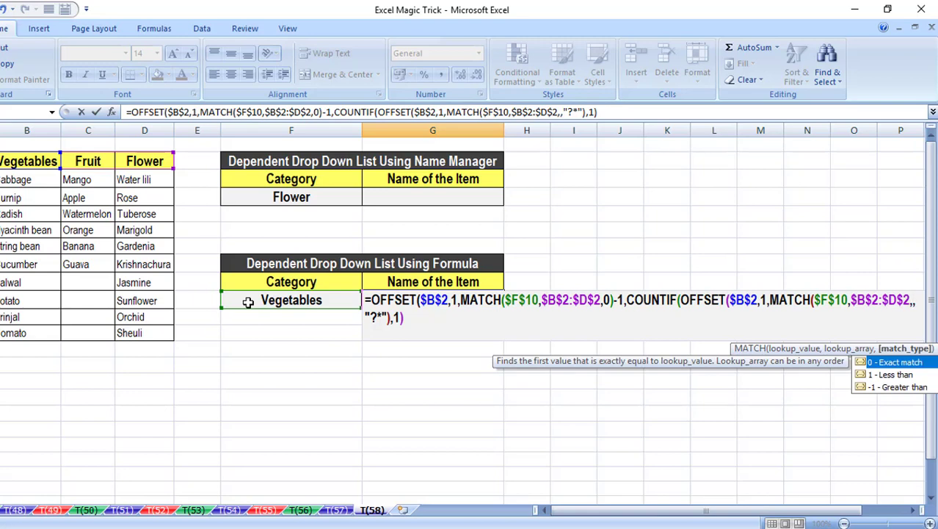
text(0))
key(Right)
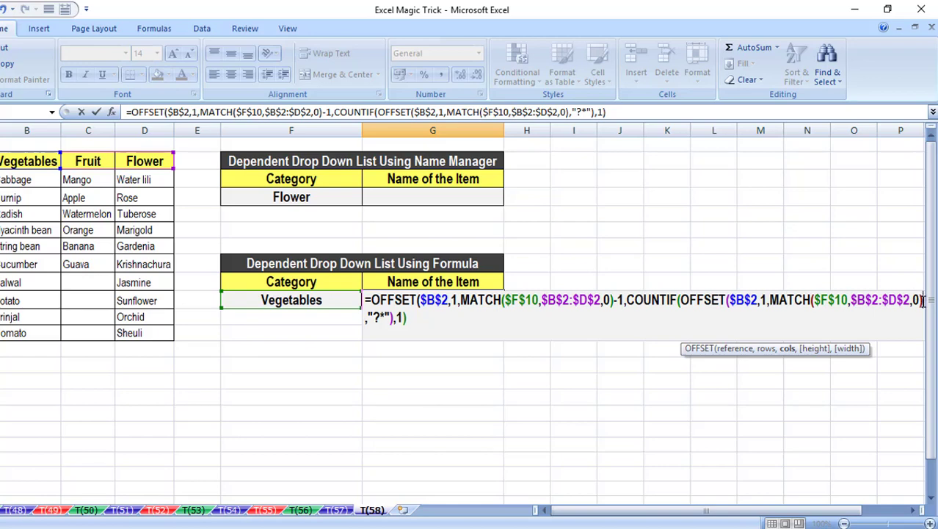
Step: Add -1 after the MATCH term and a 20-row height, closing the inner OFFSET
text(-1)
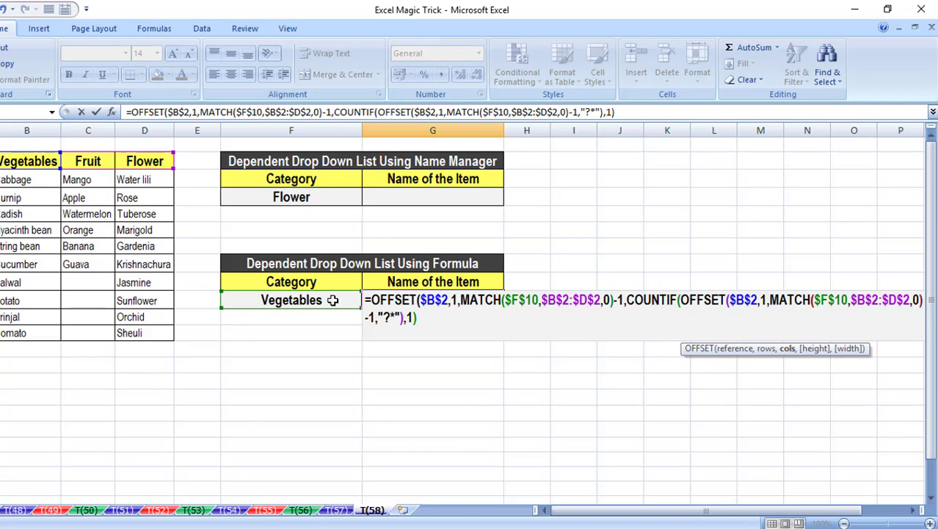
text(,)
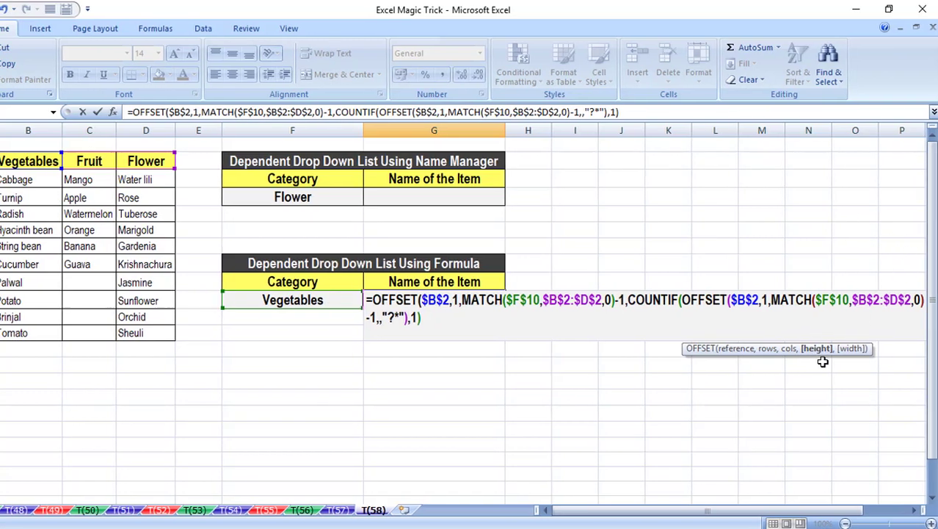
text(2)
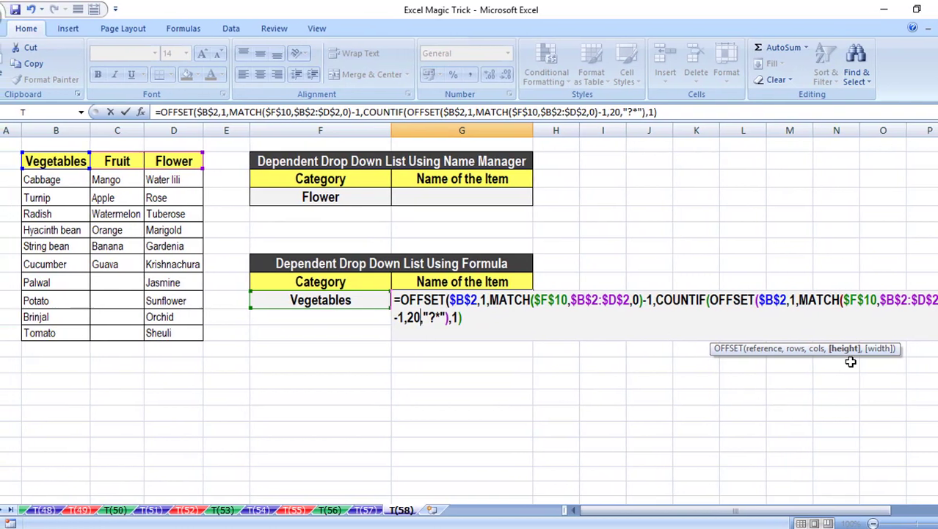
text(0)
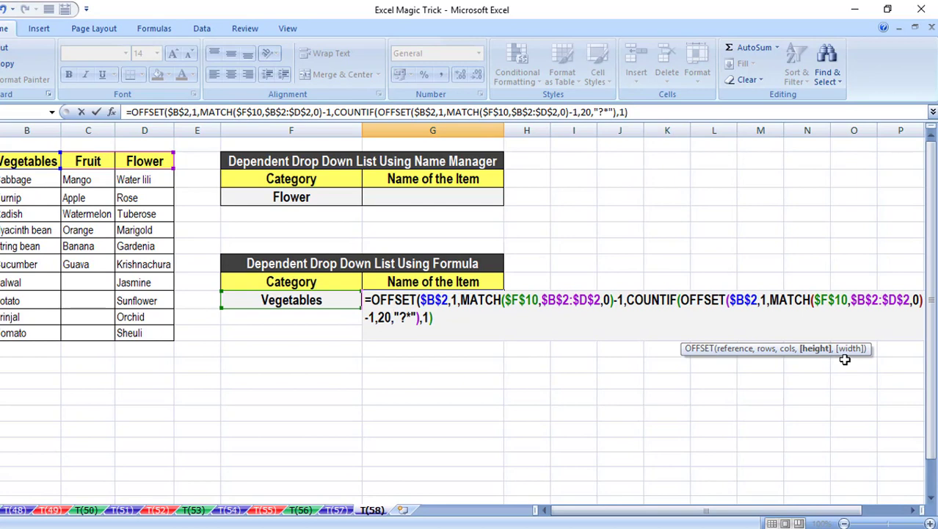
text())
key(Right)
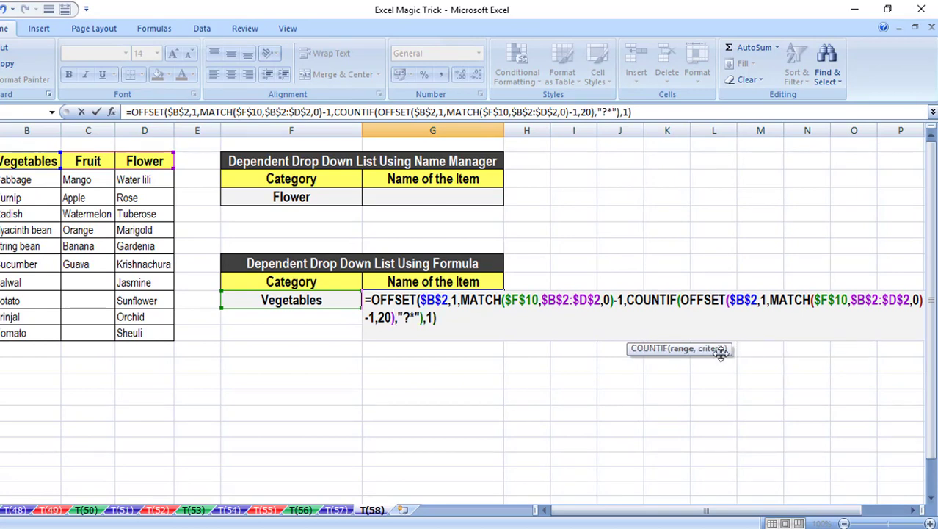
click(737, 300)
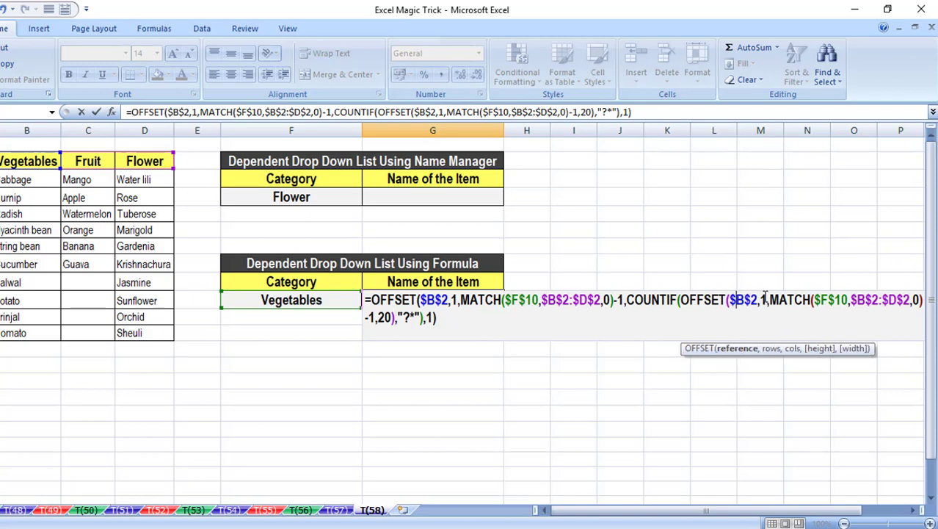
click(764, 300)
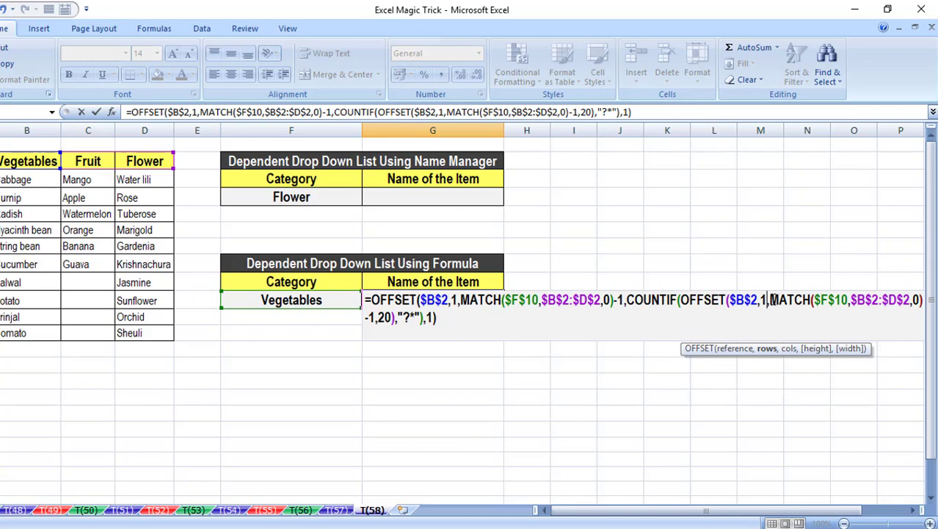
drag(769, 300, 377, 317)
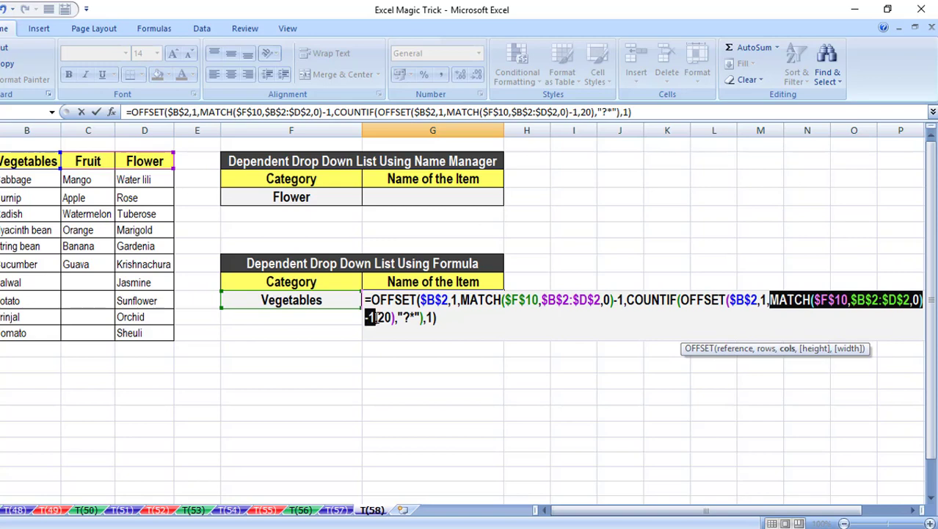
text(0)
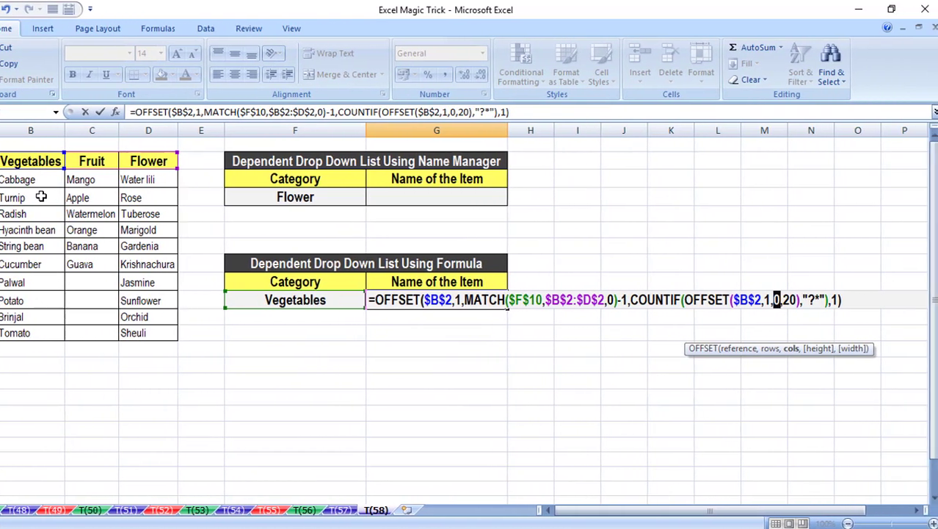
key(ctrl+v)
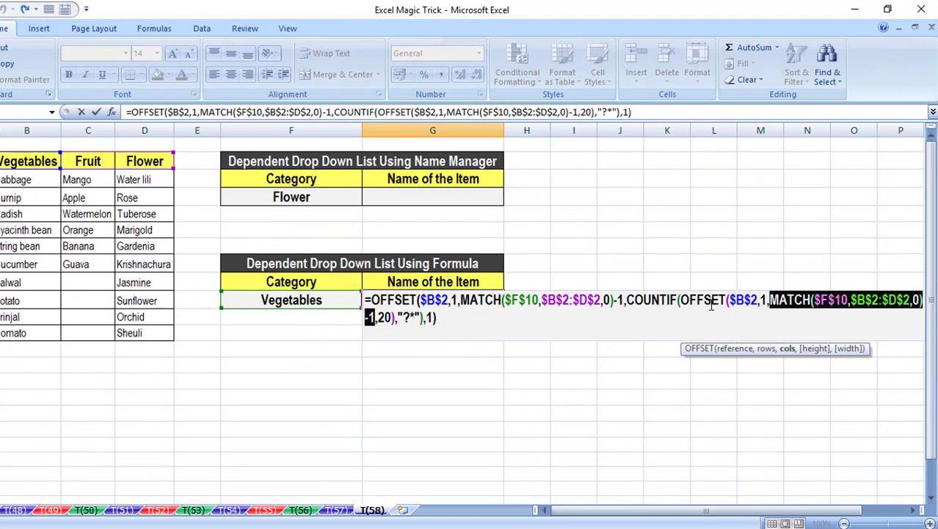
click(681, 299)
drag(681, 300, 381, 371)
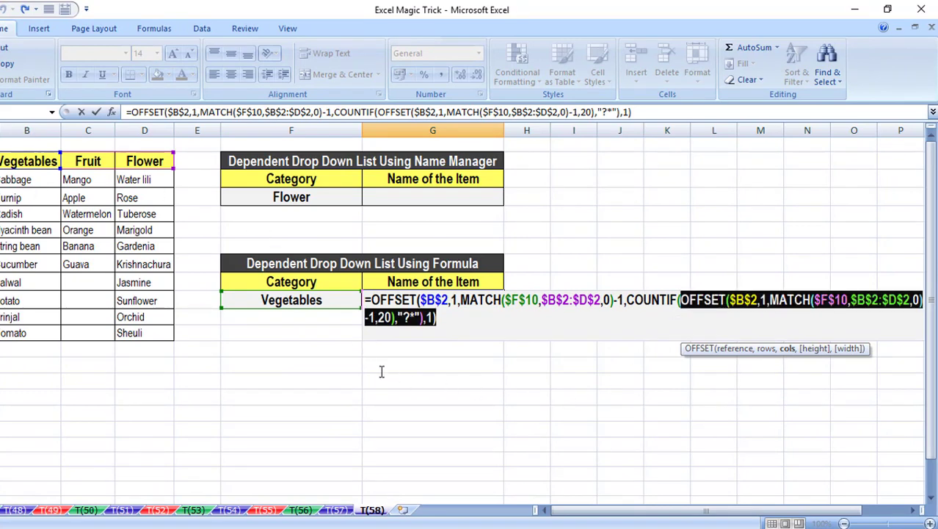
drag(399, 316, 396, 317)
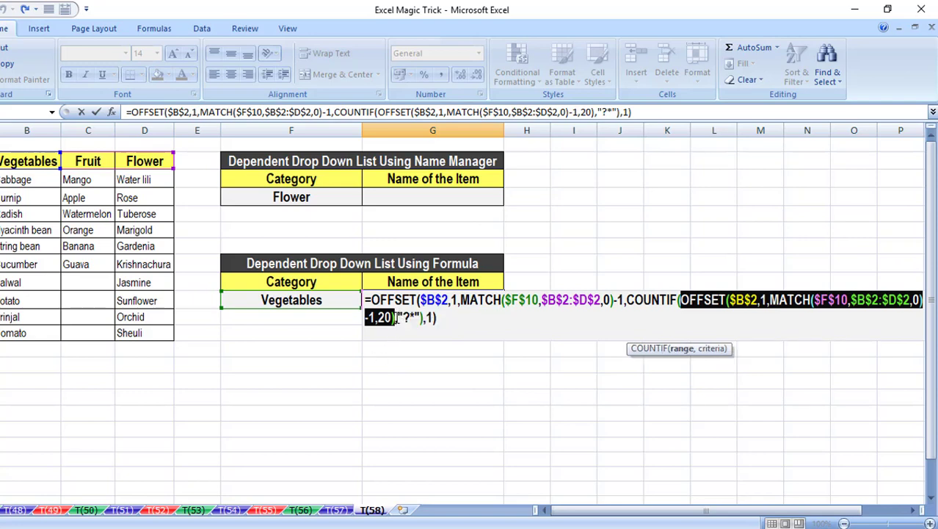
key(F9)
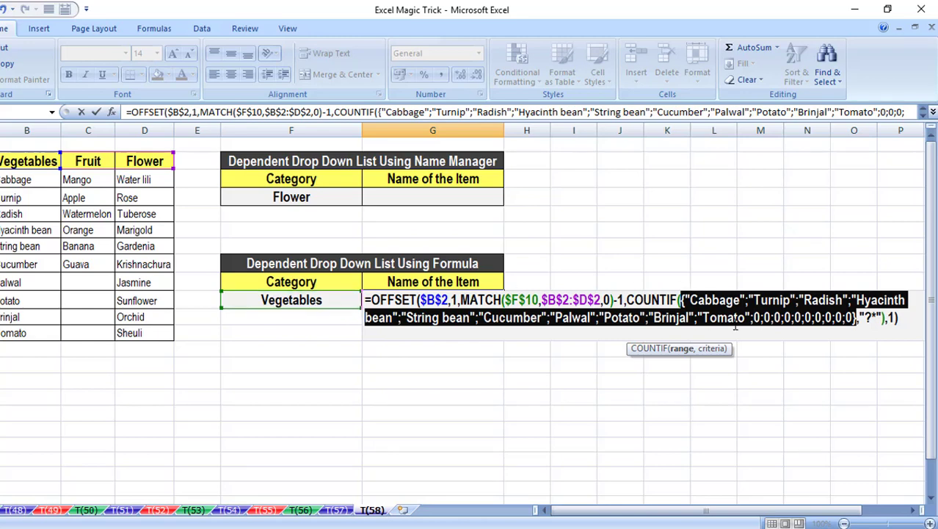
key(ctrl+z)
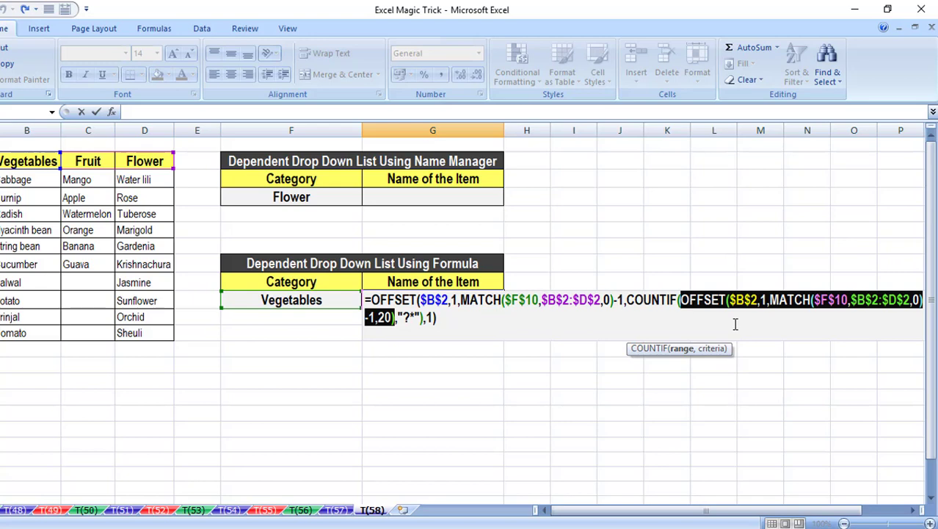
click(404, 300)
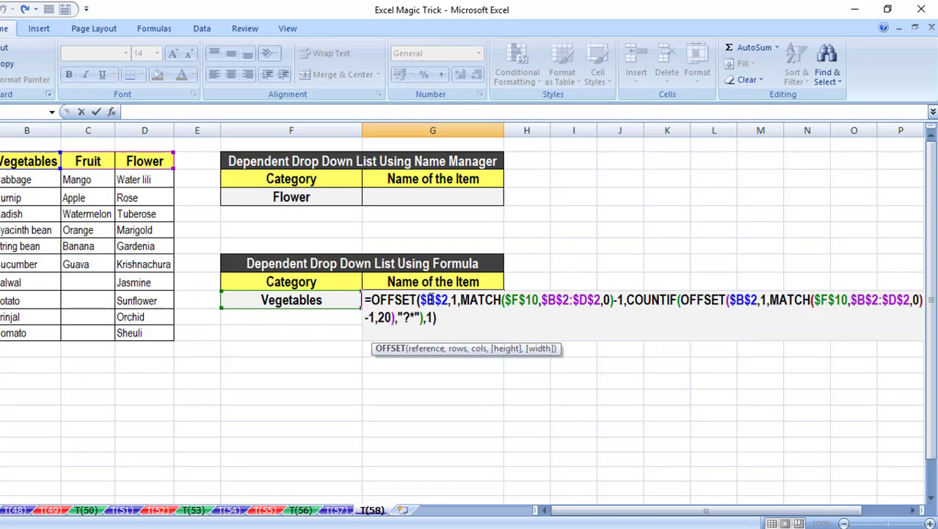
click(433, 300)
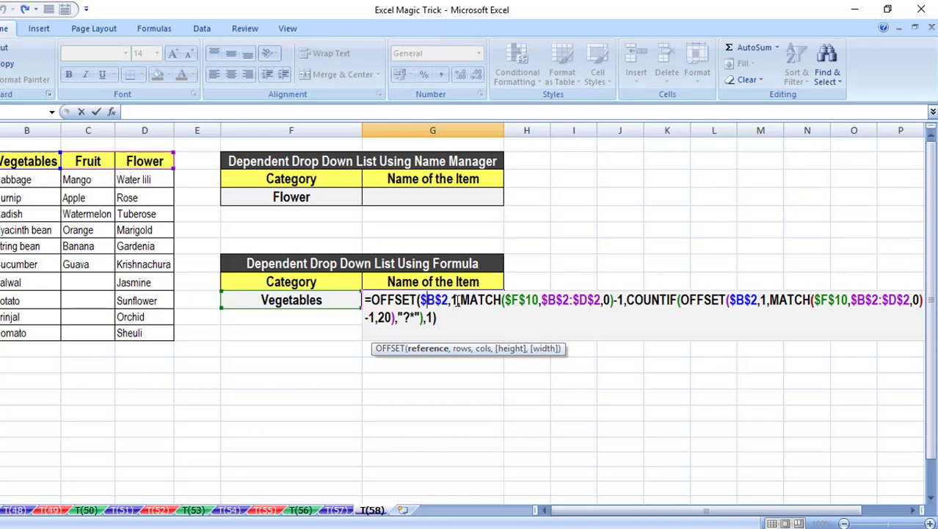
click(456, 300)
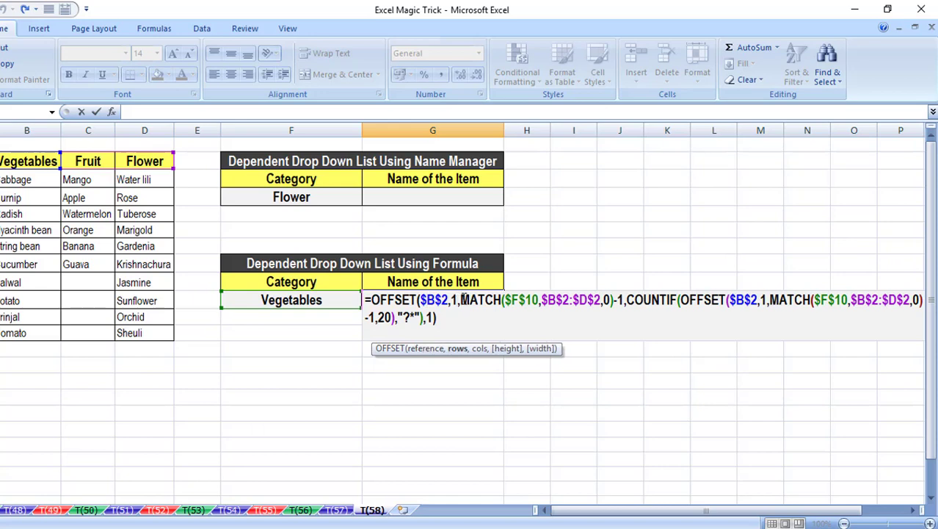
drag(461, 300, 430, 316)
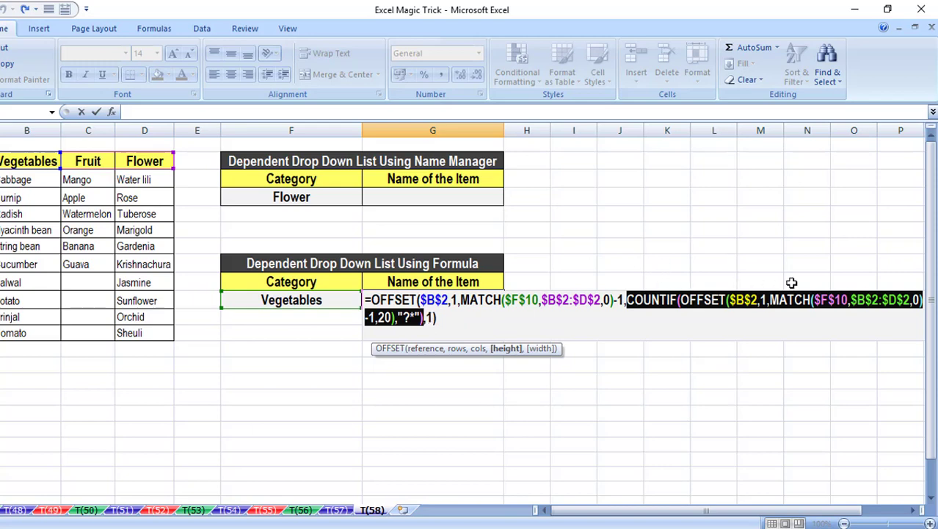
click(446, 318)
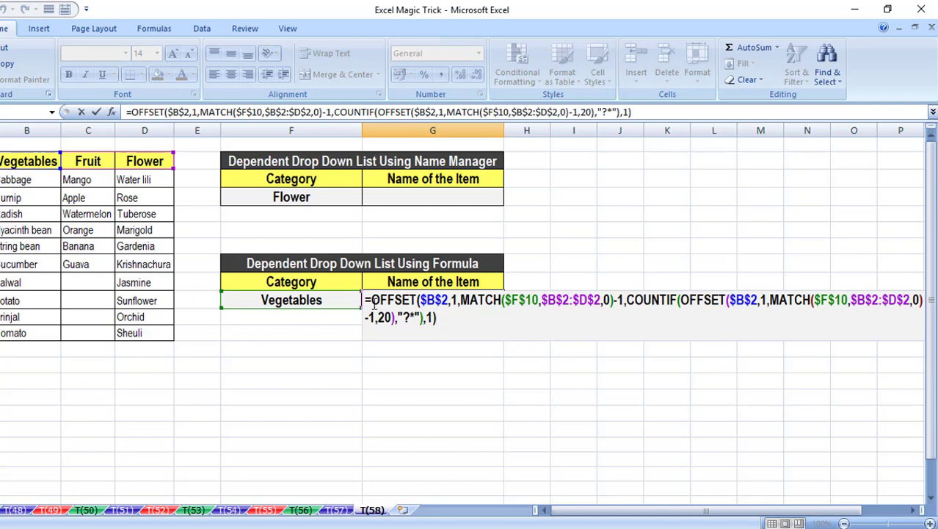
drag(366, 300, 455, 324)
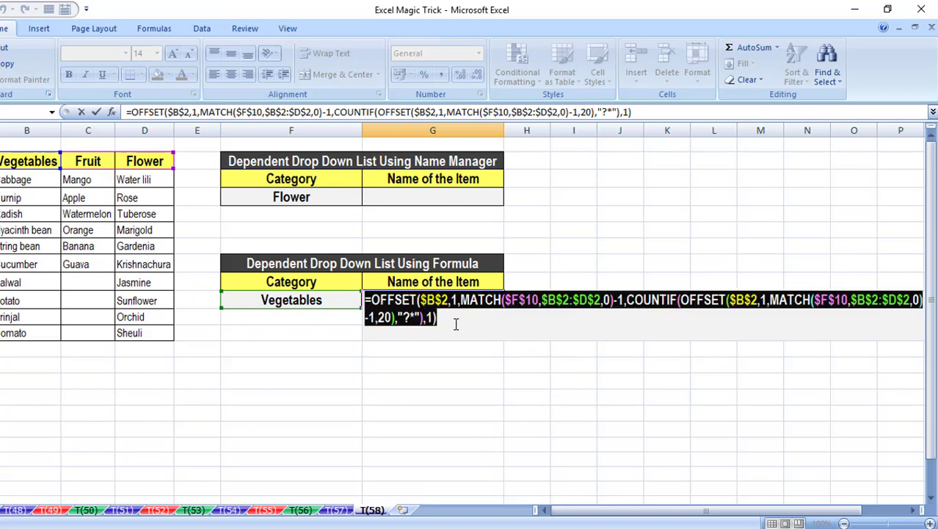
Step: Cut the OFFSET/MATCH/COUNTIF formula from G10 and paste it as a List validation source
key(ctrl+x)
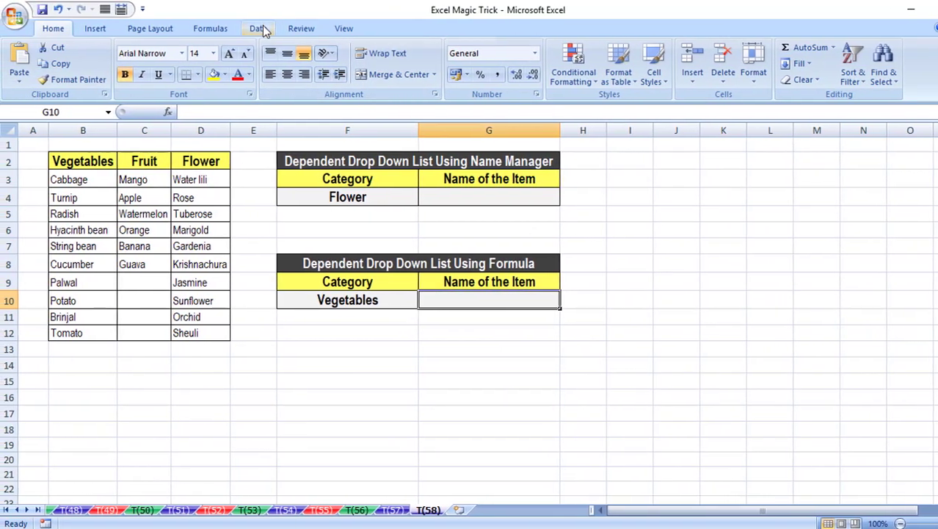
click(232, 28)
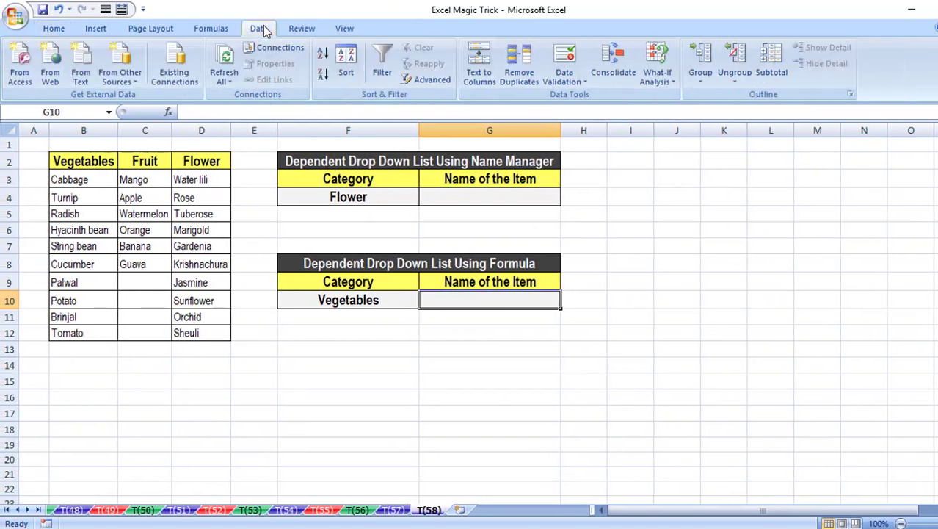
click(569, 61)
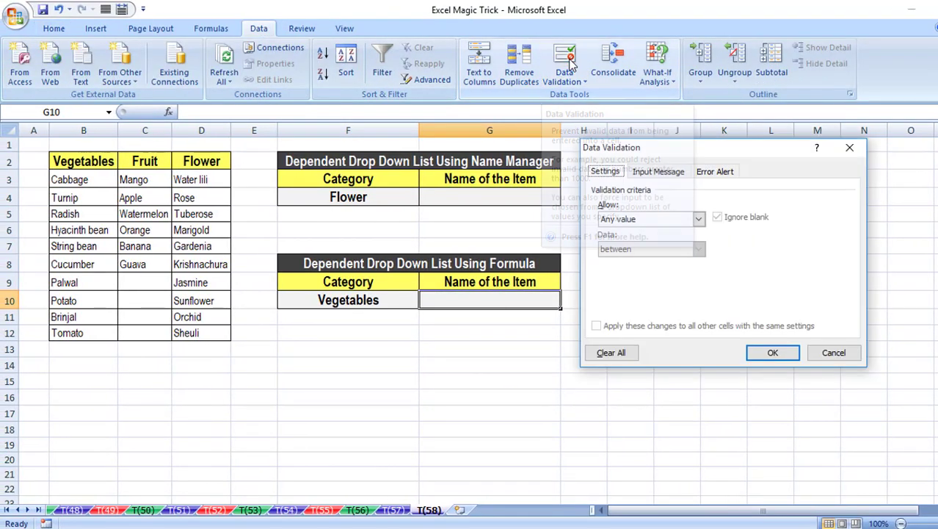
click(700, 221)
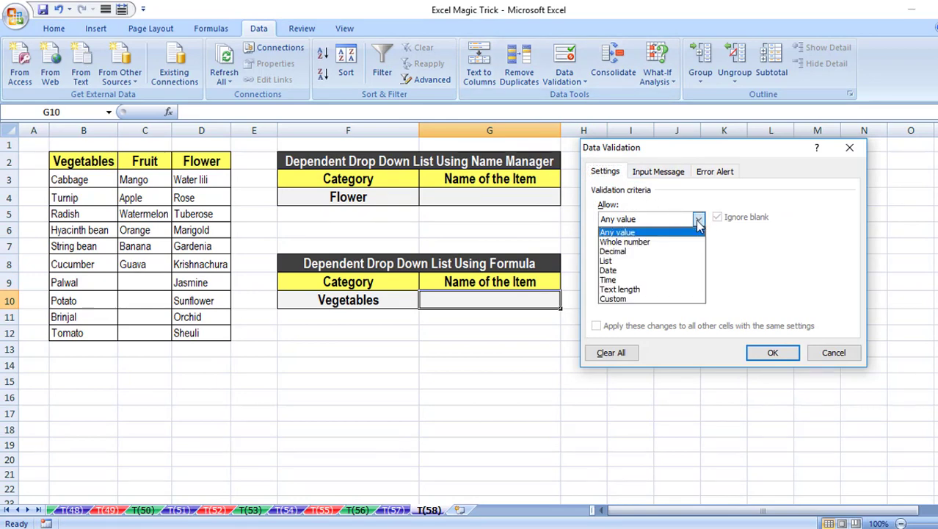
click(660, 266)
click(662, 278)
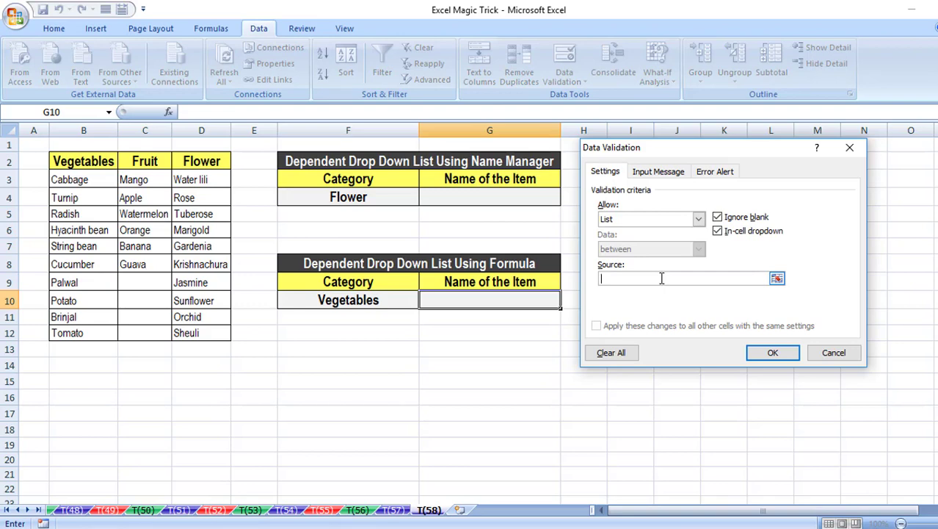
key(ctrl+v)
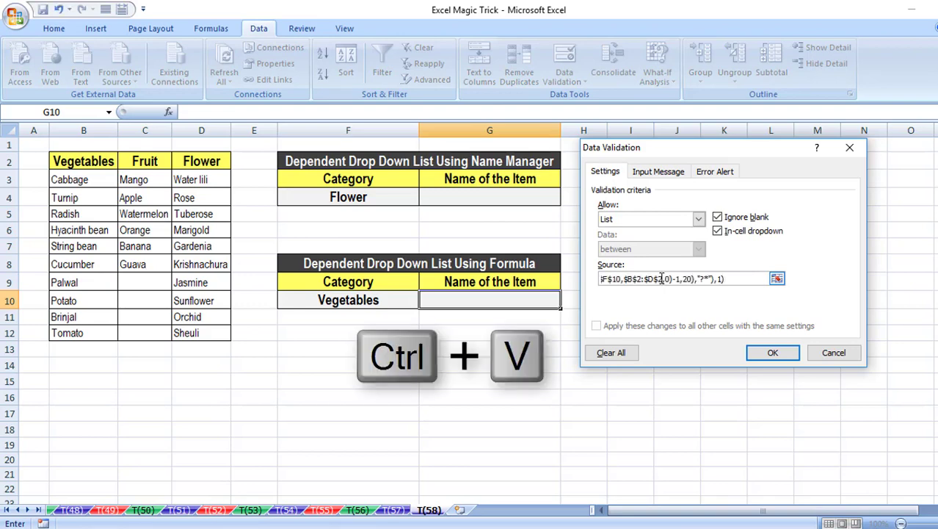
Step: Apply the list validation to G10 and check that it lists the vegetable items
click(775, 353)
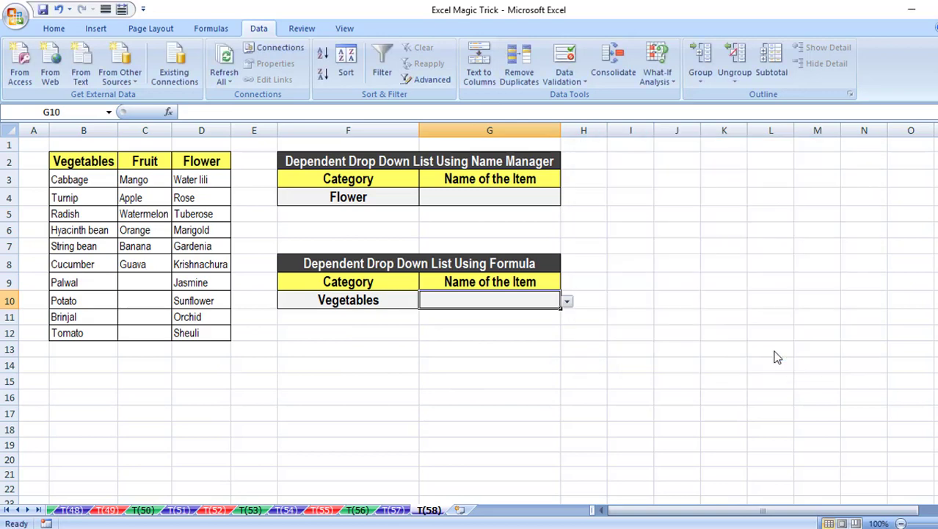
click(567, 302)
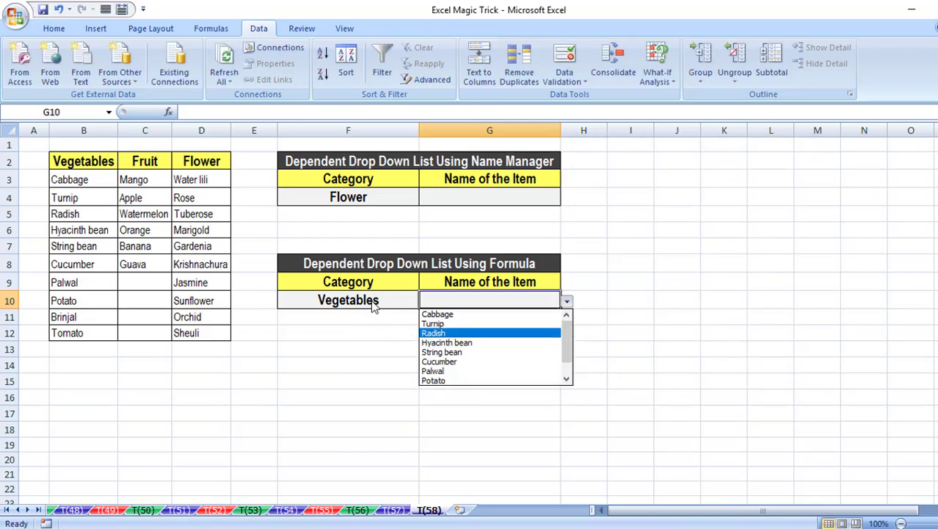
mouse_move(569, 337)
mouse_down()
mouse_move(569, 367)
mouse_move(569, 326)
mouse_up()
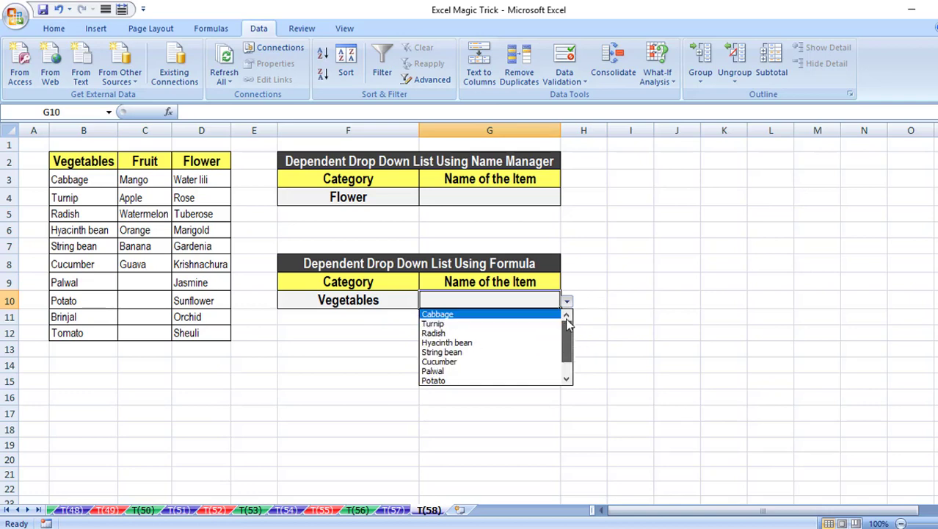
click(380, 301)
Step: Change F10's category to Fruit and confirm G10 now lists fruit items
click(379, 301)
click(425, 302)
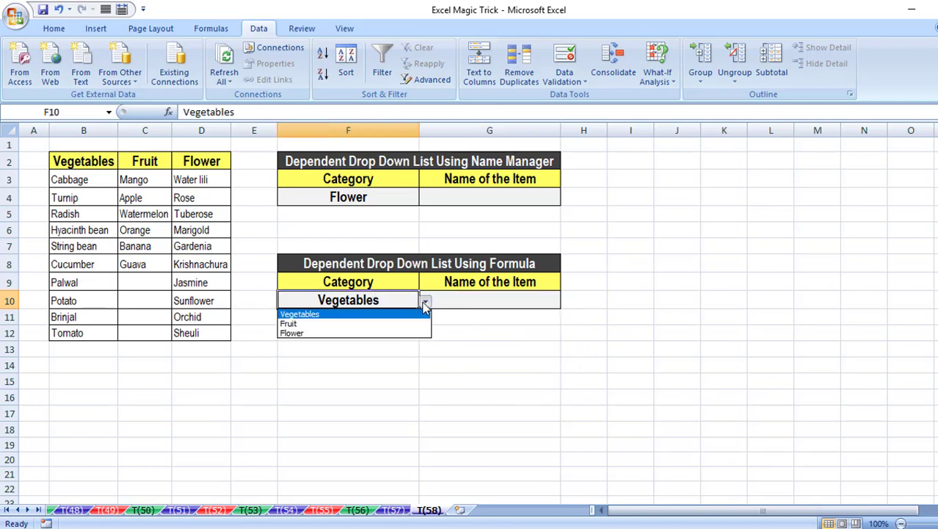
click(408, 323)
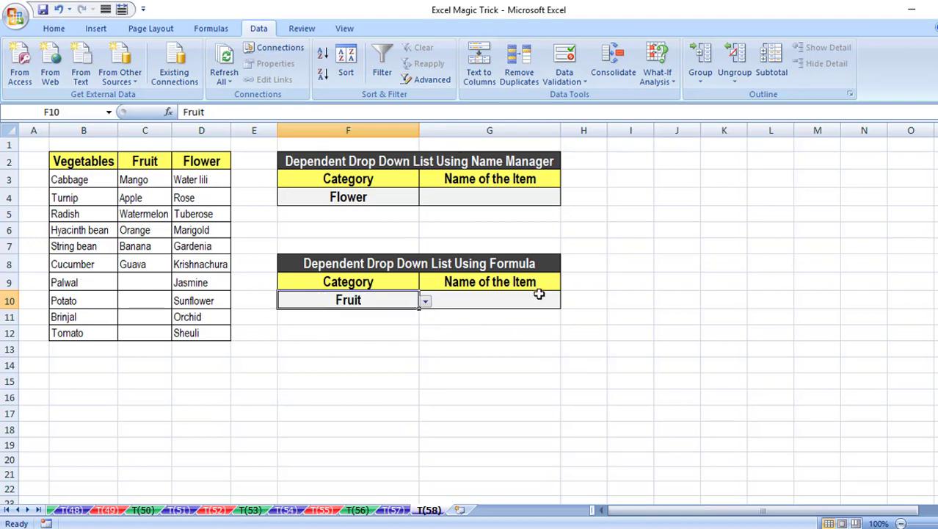
click(539, 294)
click(567, 301)
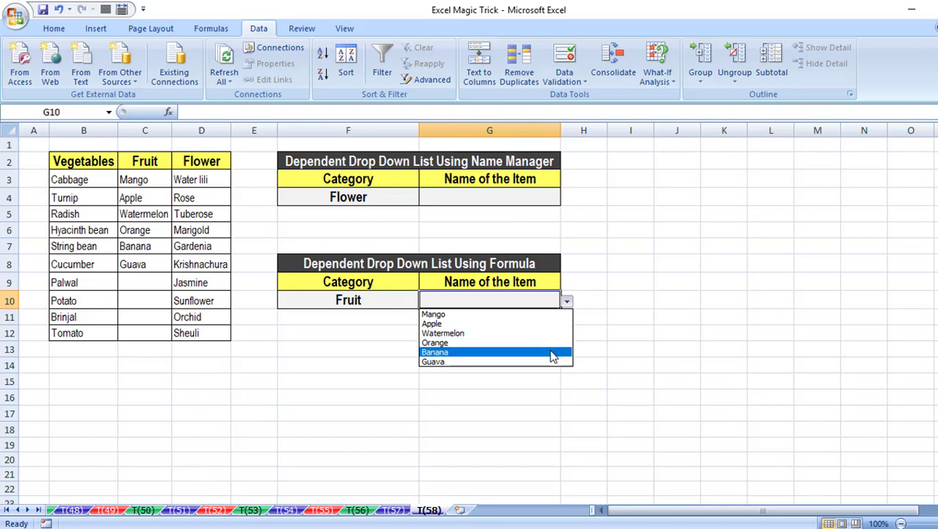
click(569, 307)
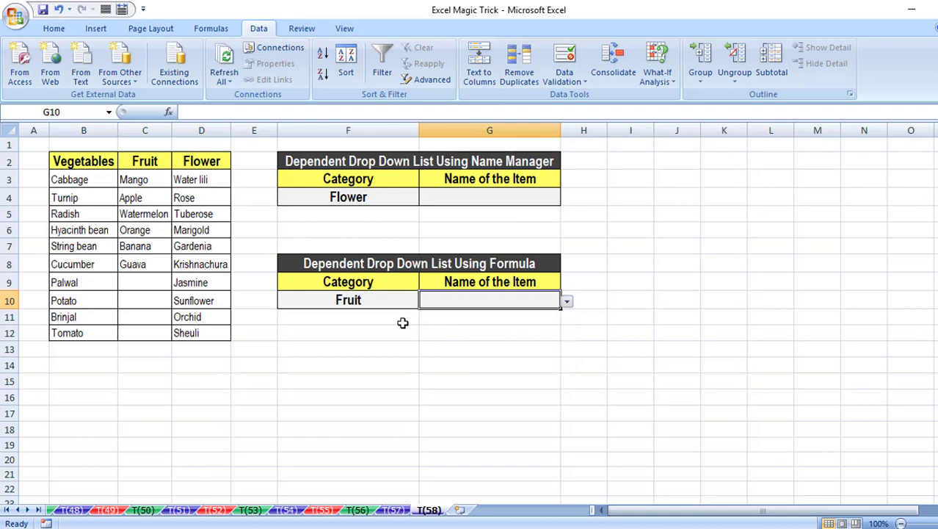
Step: Change F10's category to Flower and check G10's full list of flower items
click(387, 302)
click(425, 302)
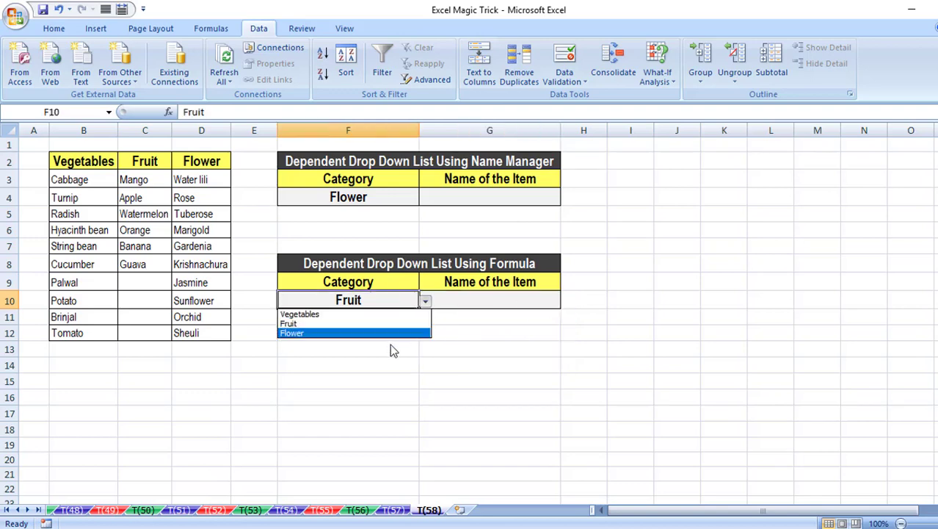
click(388, 331)
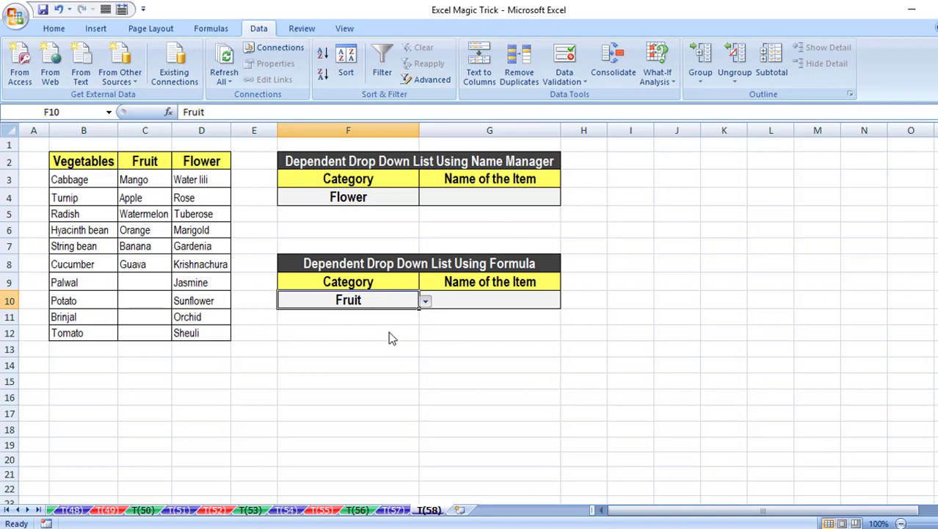
click(520, 302)
click(566, 303)
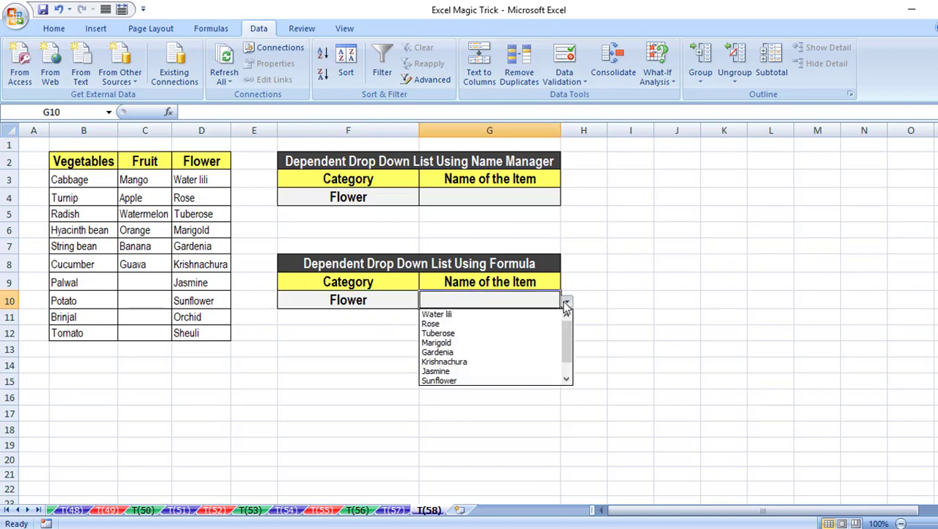
click(566, 378)
click(566, 379)
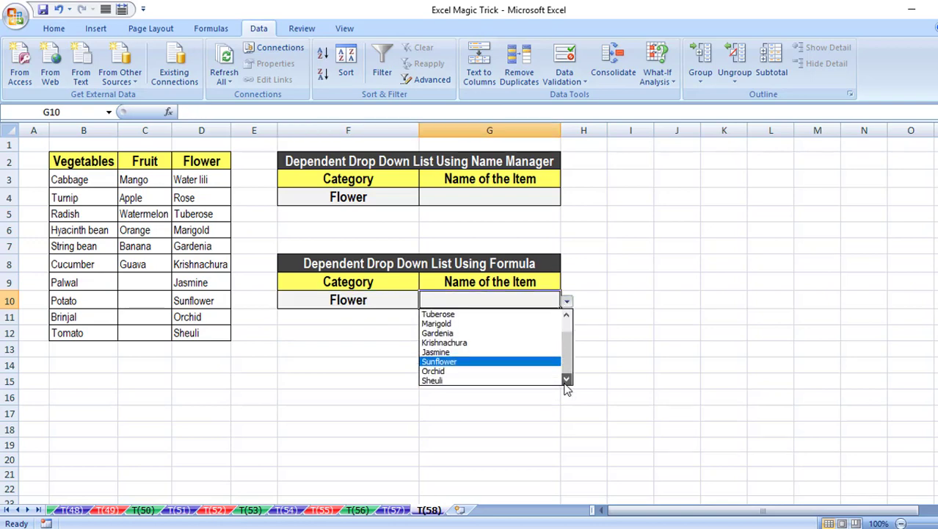
click(566, 305)
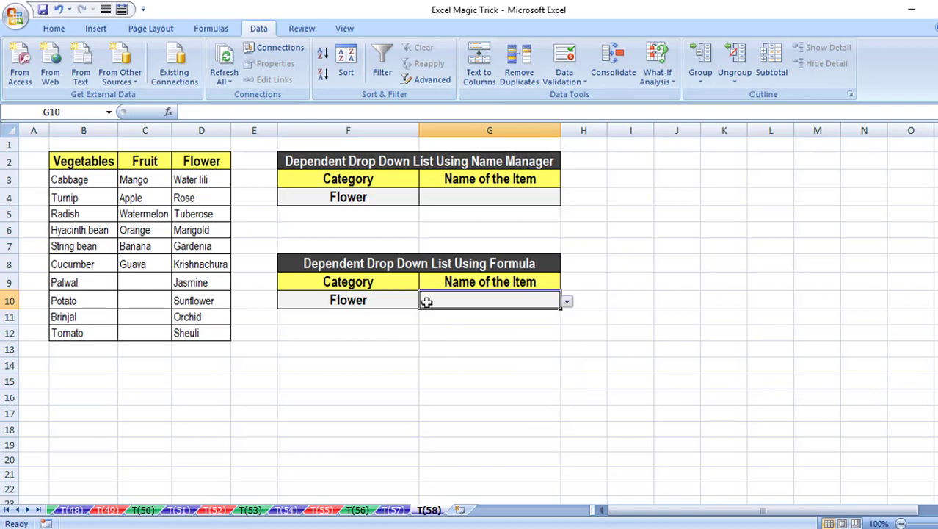
Step: Enter Beli in D13 below Sheuli in the Flower column
click(195, 346)
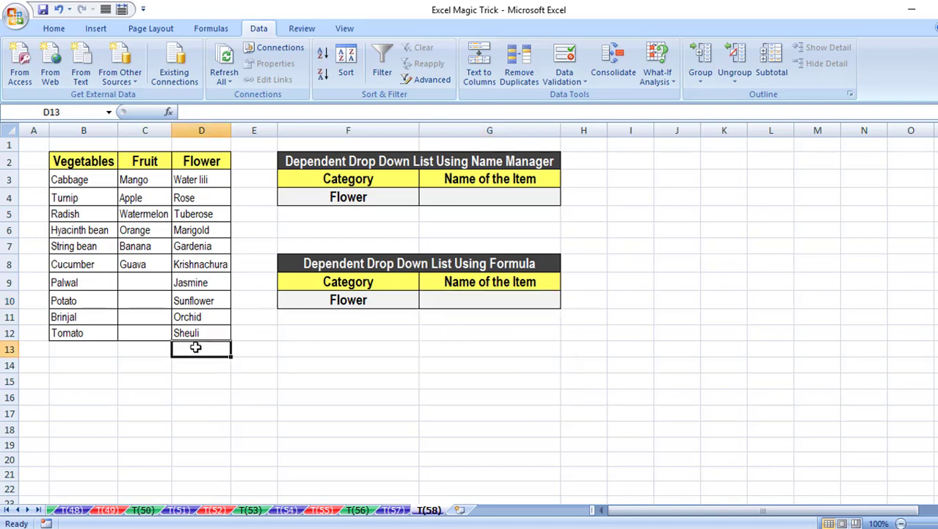
text(Beli)
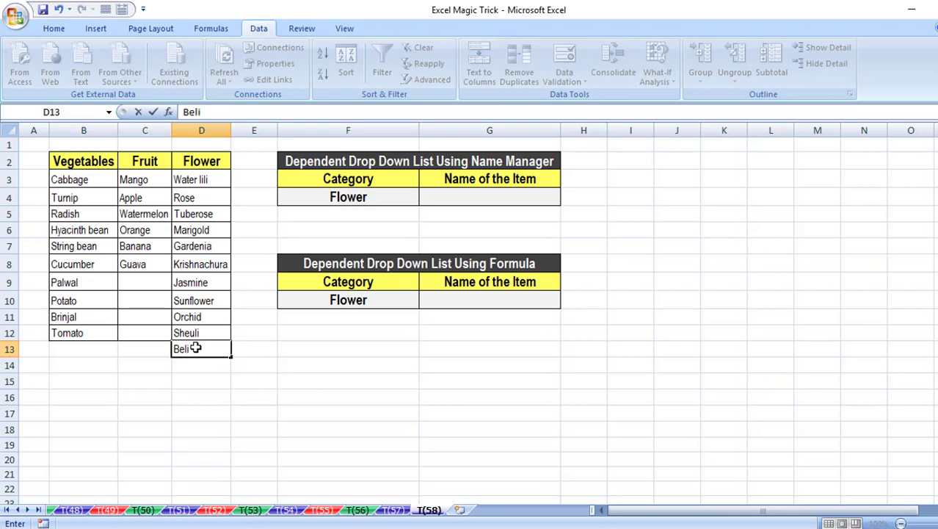
key(Return)
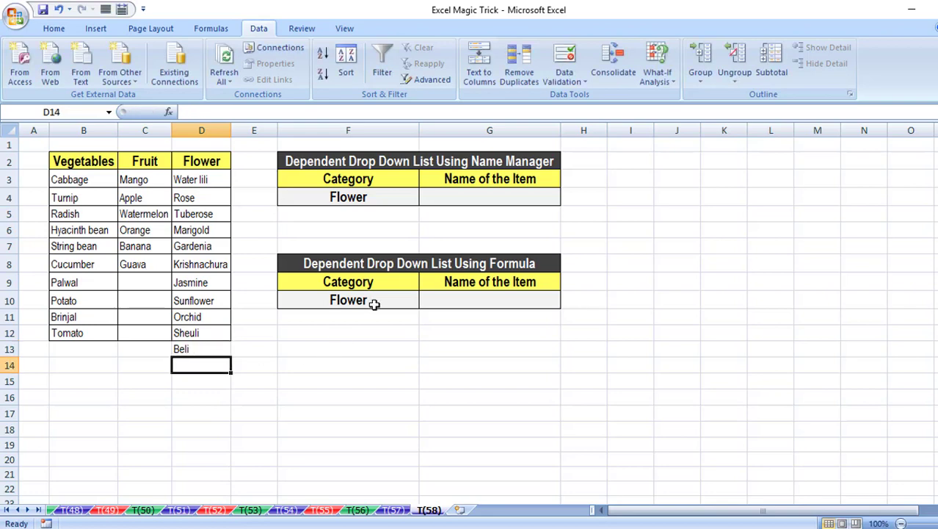
Step: Check that Beli appears at the end of G10's flower drop-down list
click(428, 301)
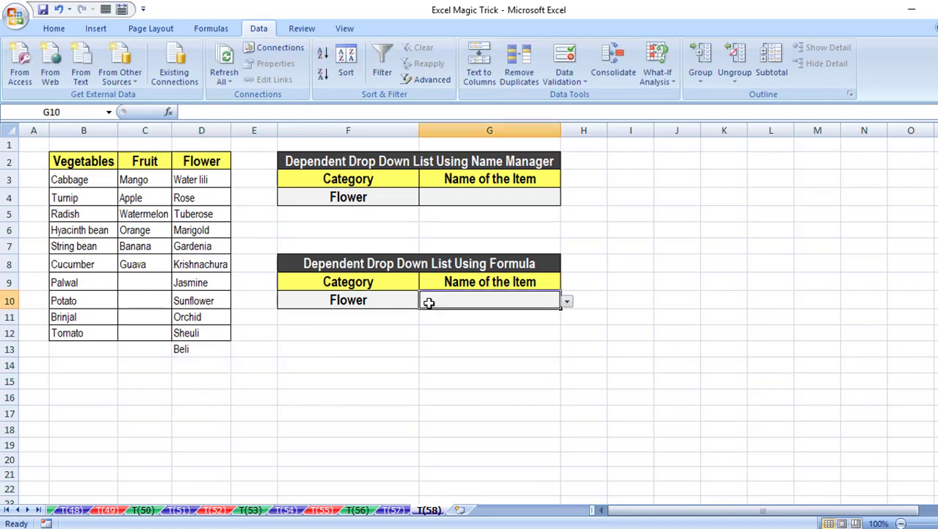
click(567, 301)
drag(566, 339, 567, 355)
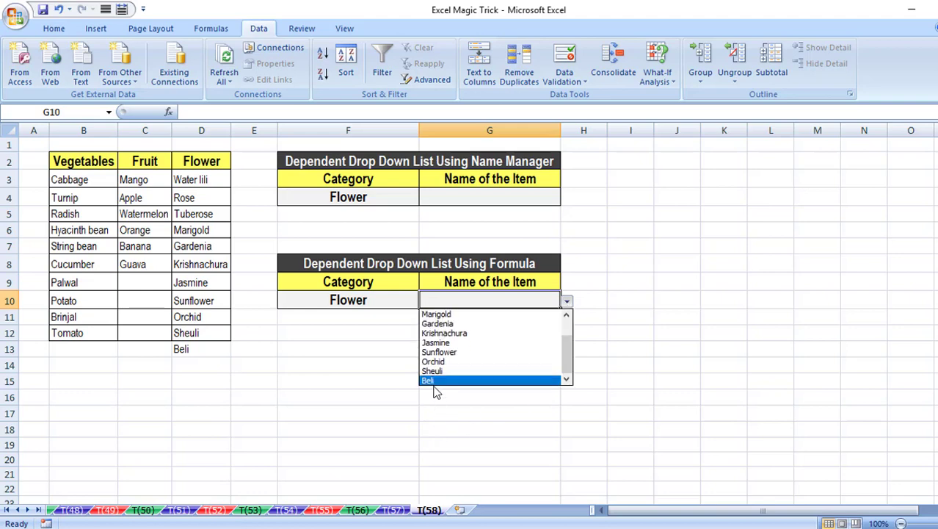
click(568, 301)
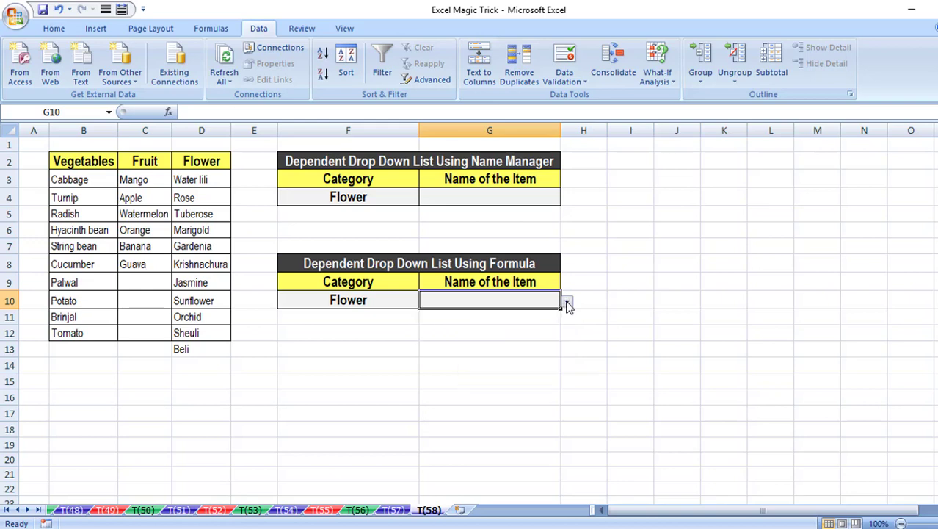